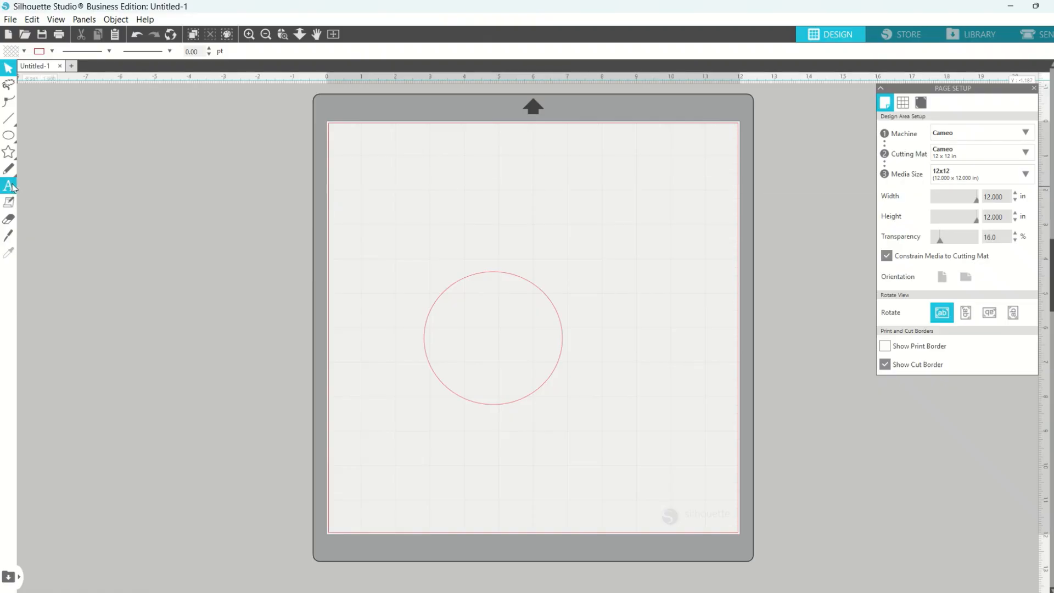
Step: Add the text "Welcome" above the circle on the mat
click(9, 187)
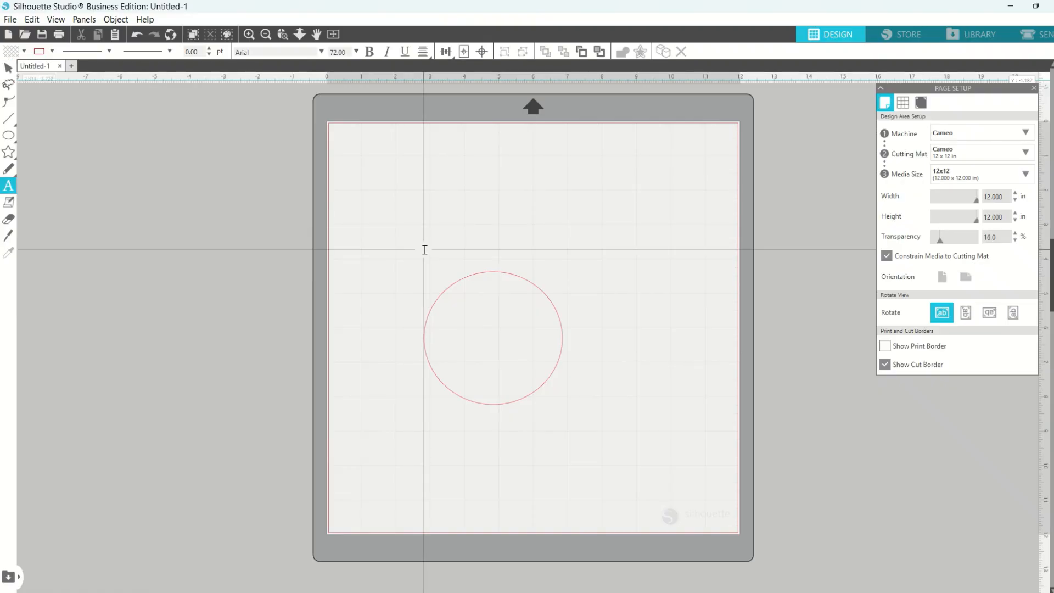
click(413, 190)
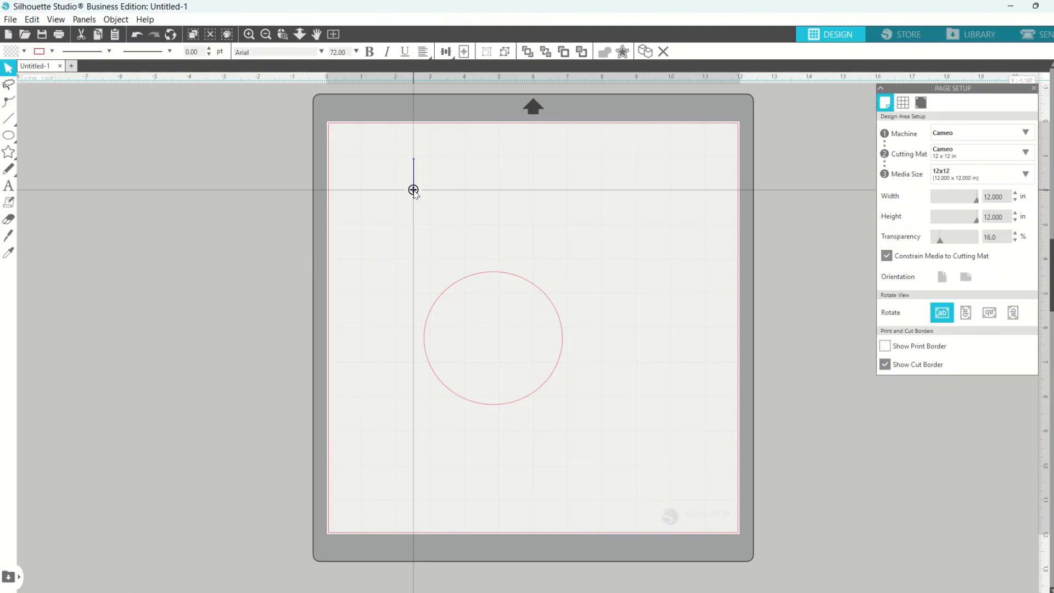
text(Welcome)
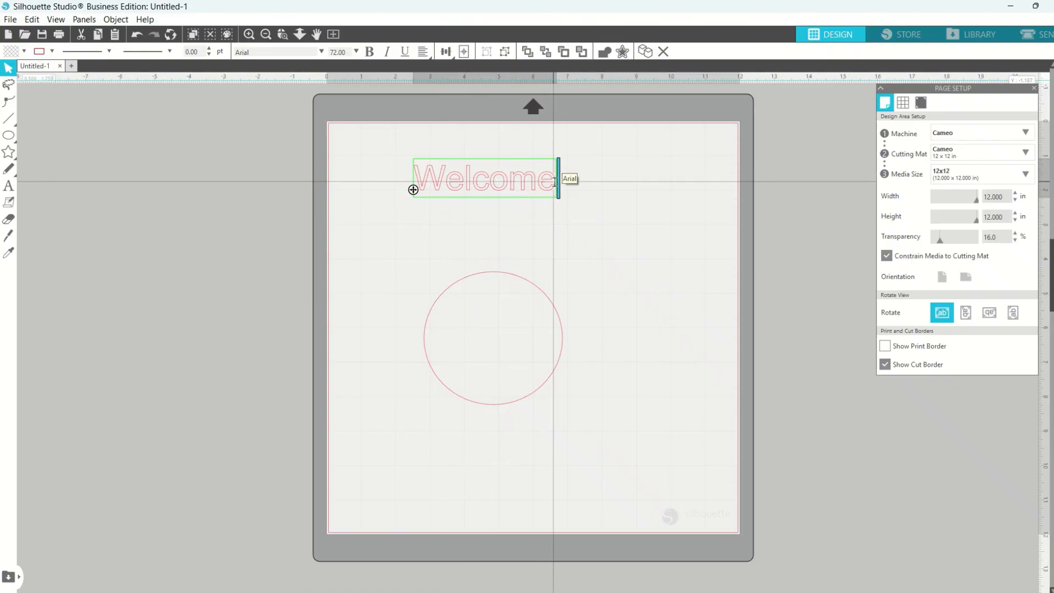
Step: Fill all the letters of "Welcome" with black
drag(555, 186, 412, 187)
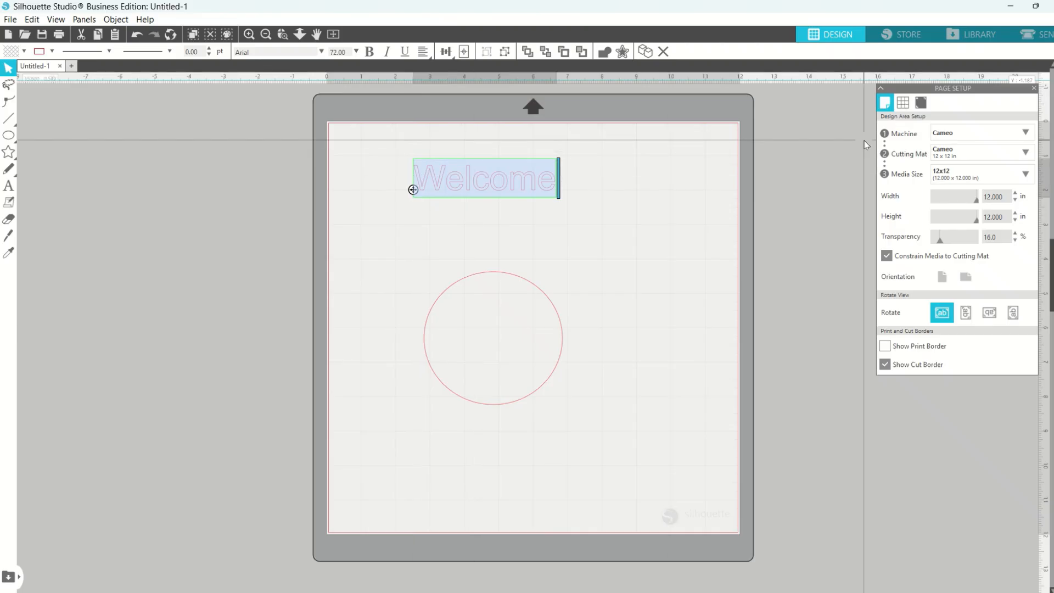
click(1050, 108)
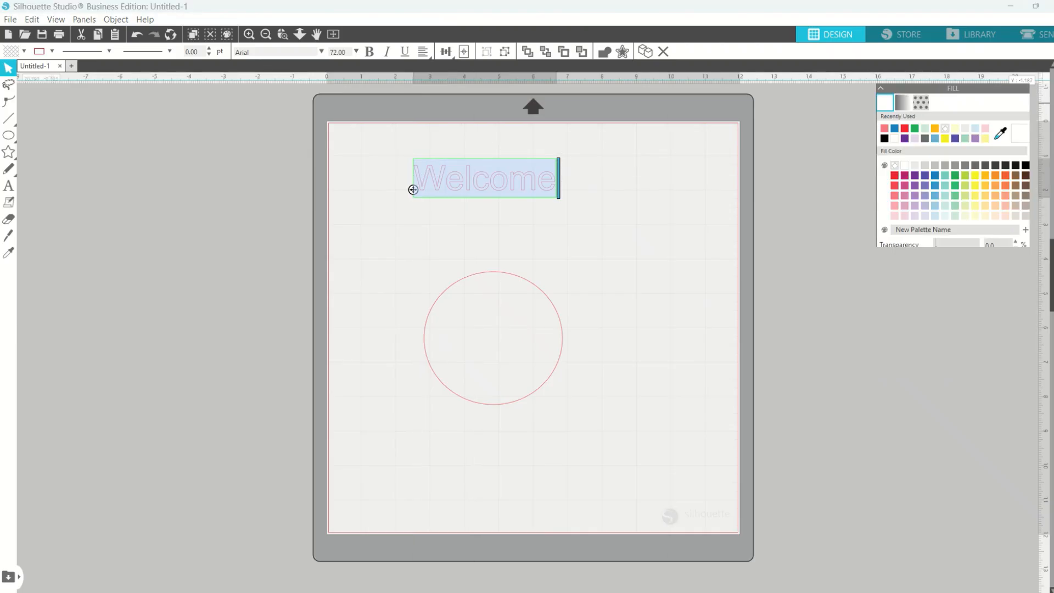
click(884, 139)
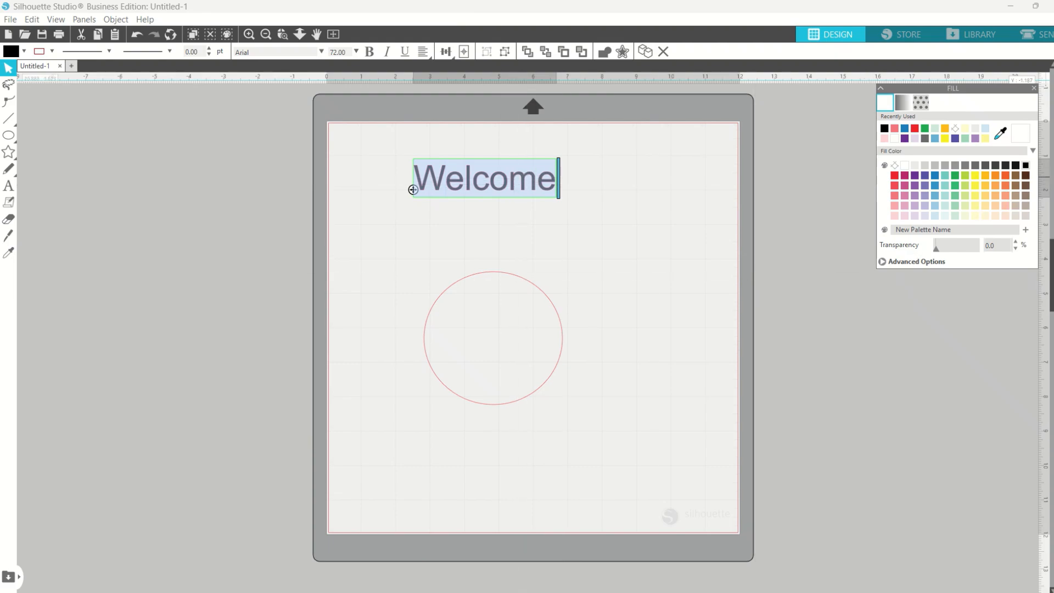
Step: Change the font of the word "Welcome" to Times New Roman
click(1049, 186)
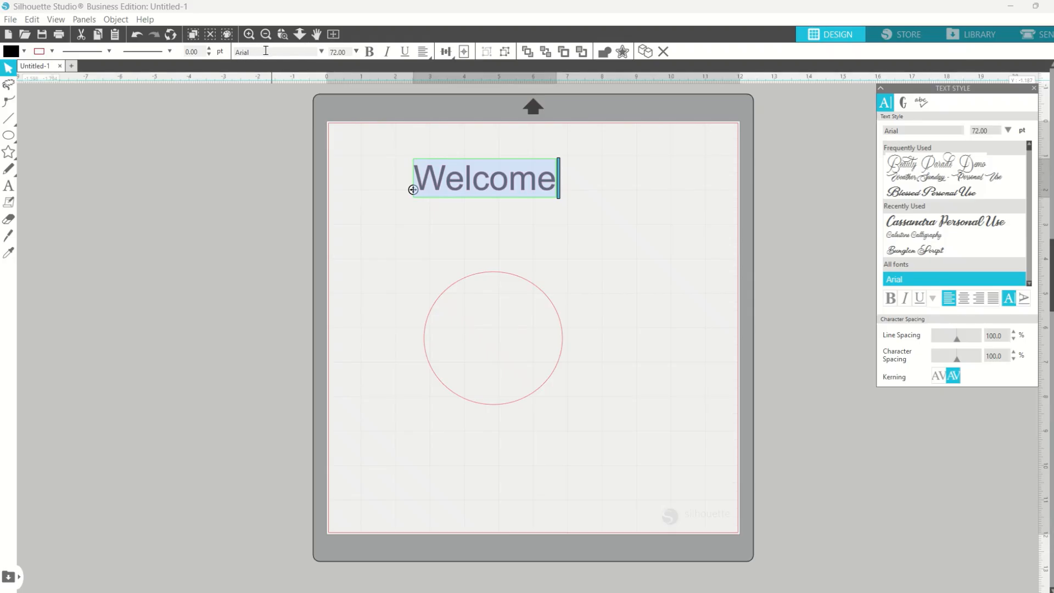
drag(262, 51, 224, 50)
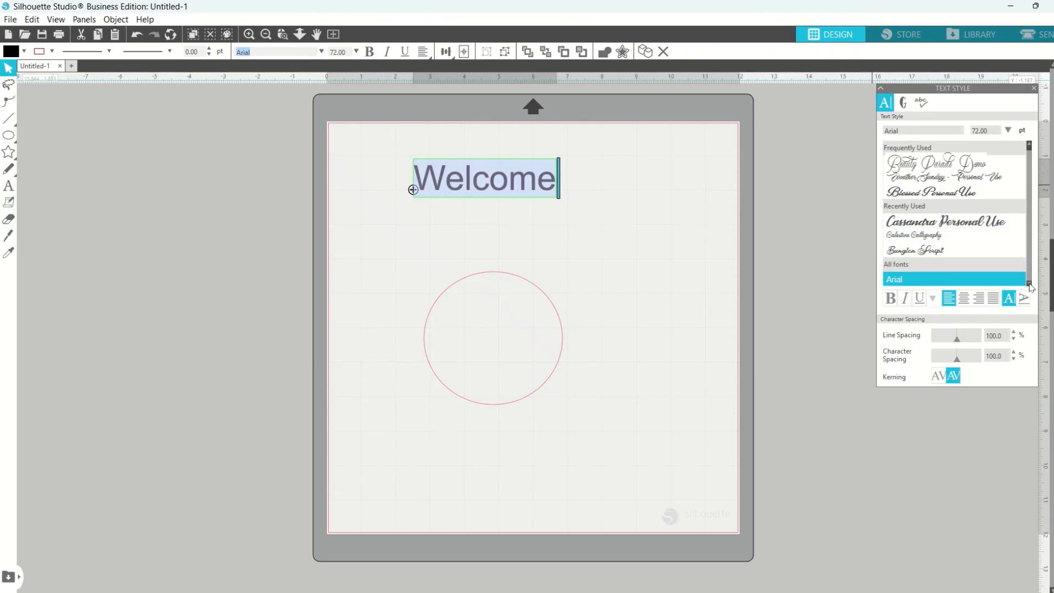
scroll(1030, 286, down, 3)
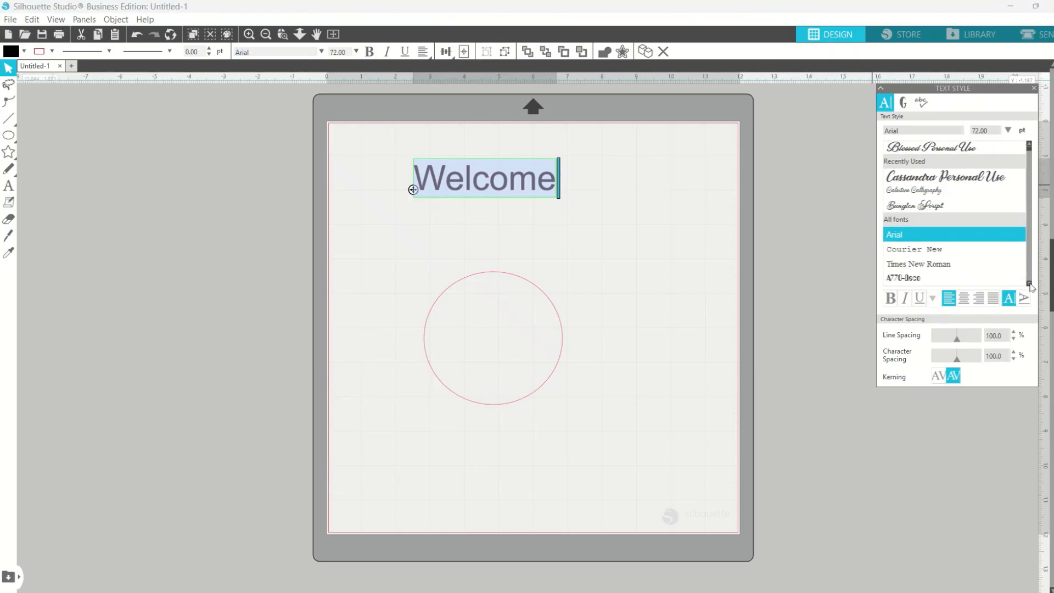
click(1030, 284)
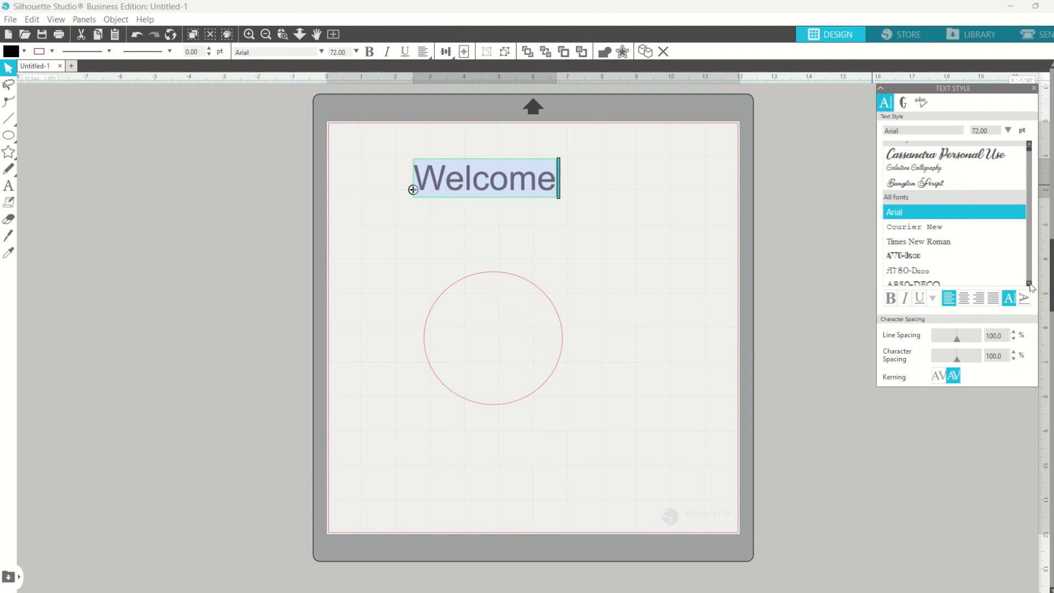
click(1004, 247)
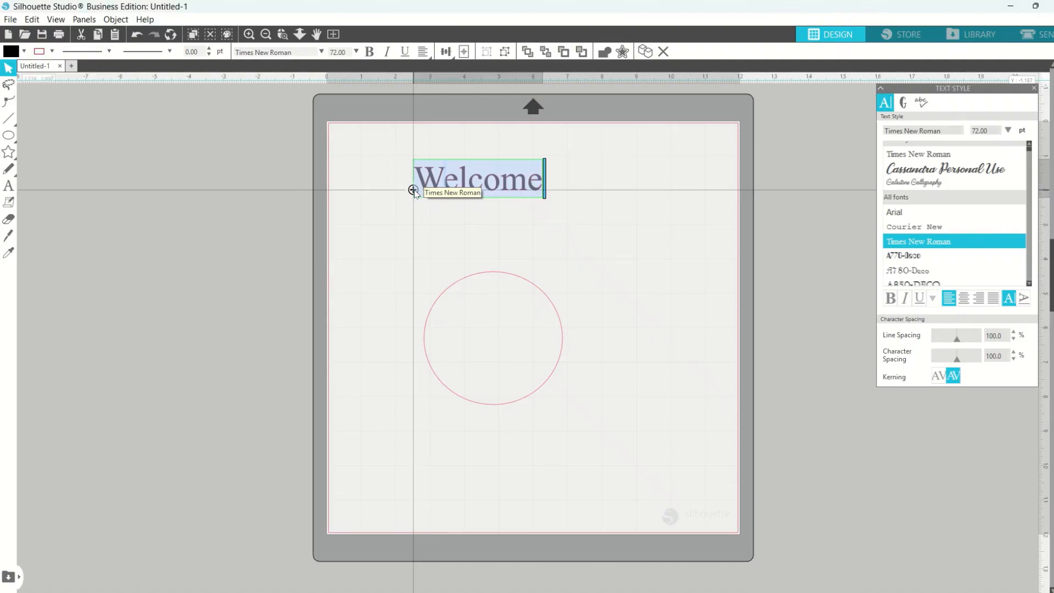
Step: Attach "Welcome" to the circle's upper arc and adjust its offset so the letters sit just outside the line
drag(413, 190, 453, 312)
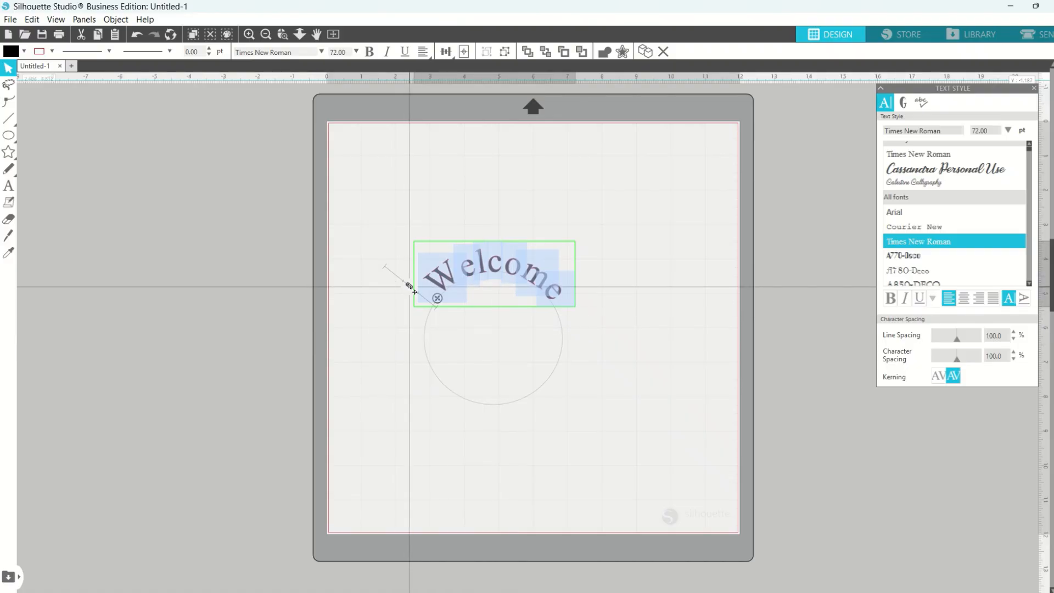
drag(414, 291, 399, 281)
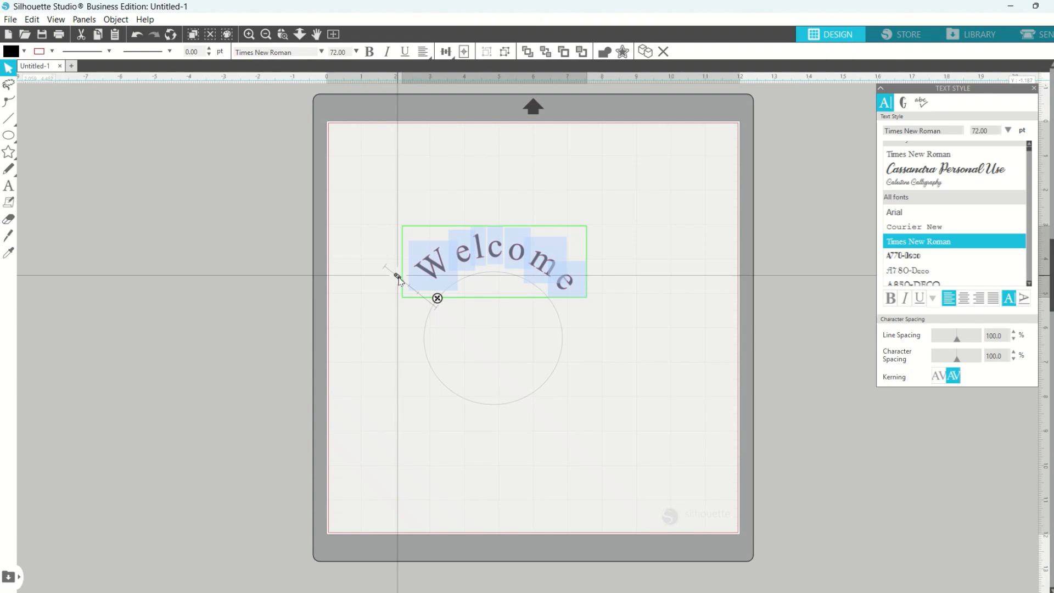
drag(400, 281, 424, 299)
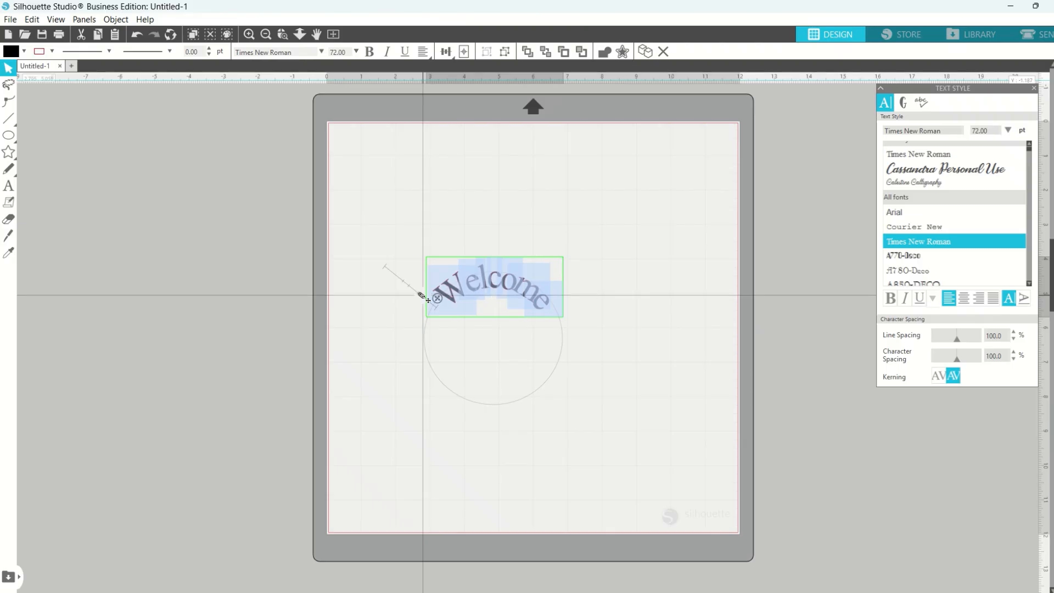
drag(429, 300, 414, 282)
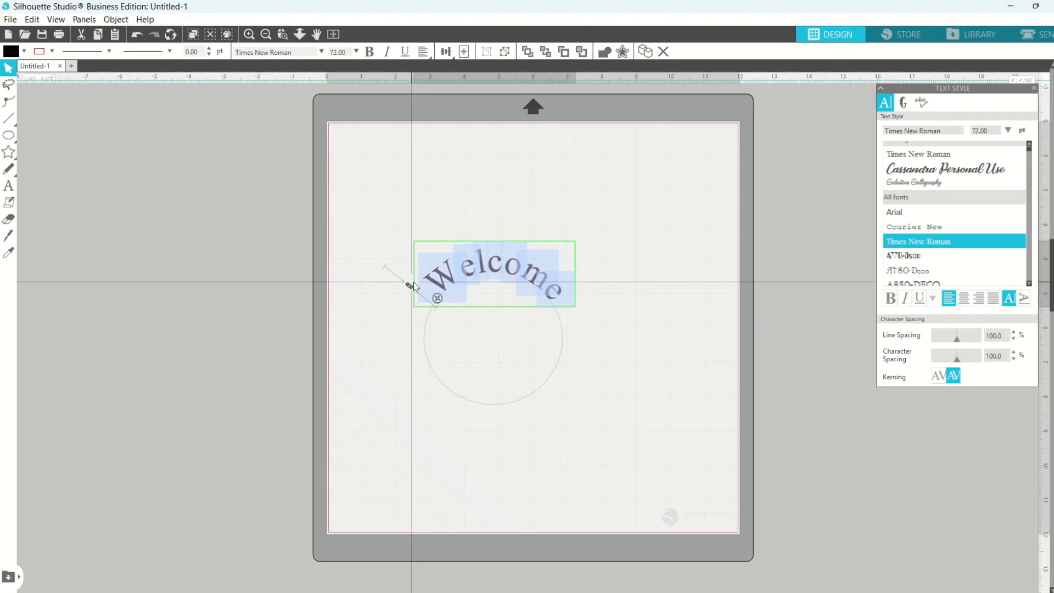
click(424, 212)
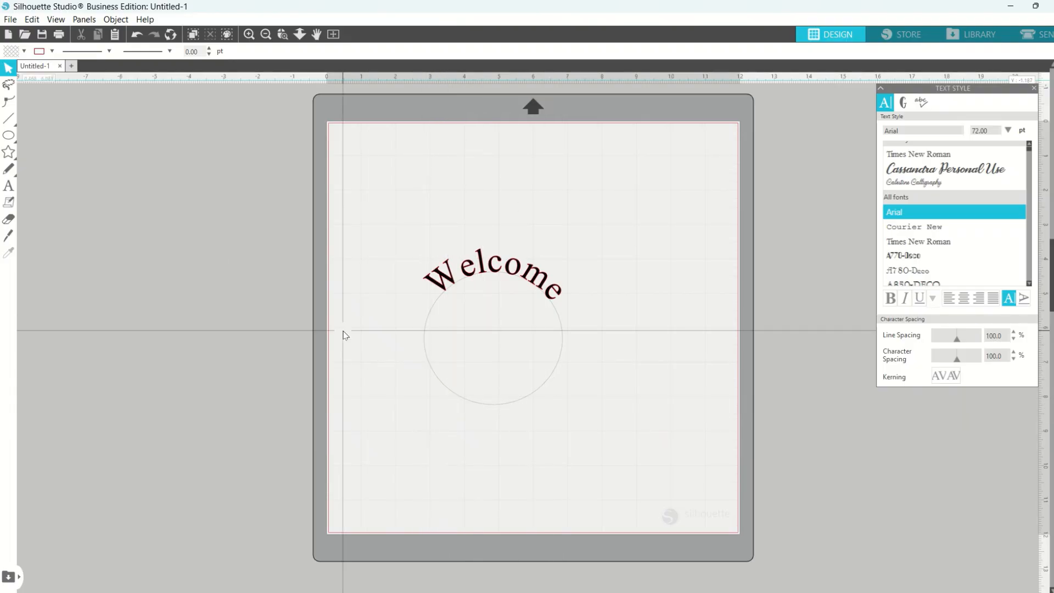
Step: Add a separate text "To Our Home" and place it directly below the circle
mouse_move(8, 137)
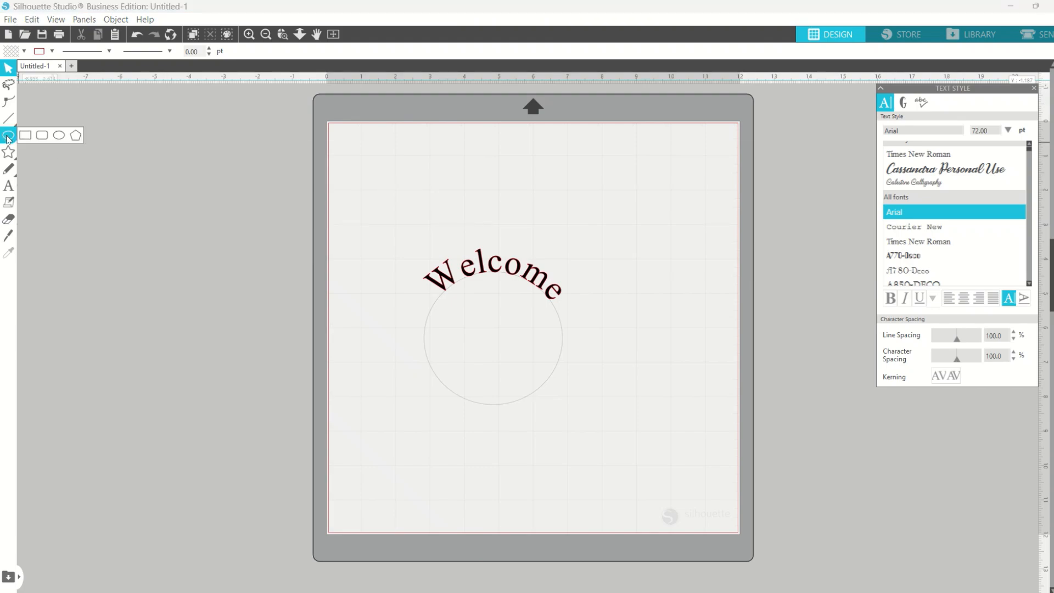
click(9, 188)
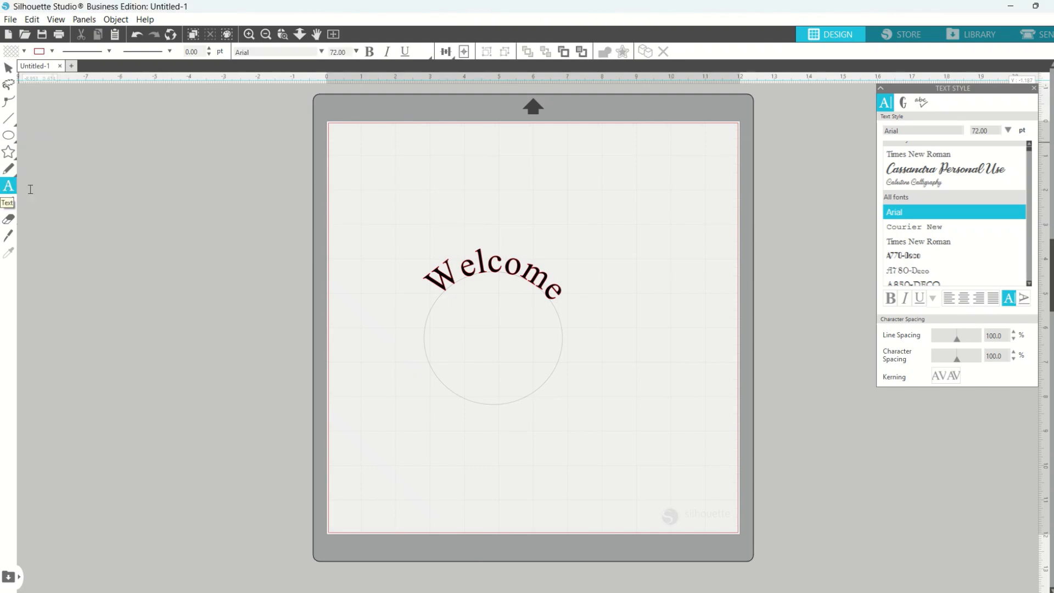
click(153, 274)
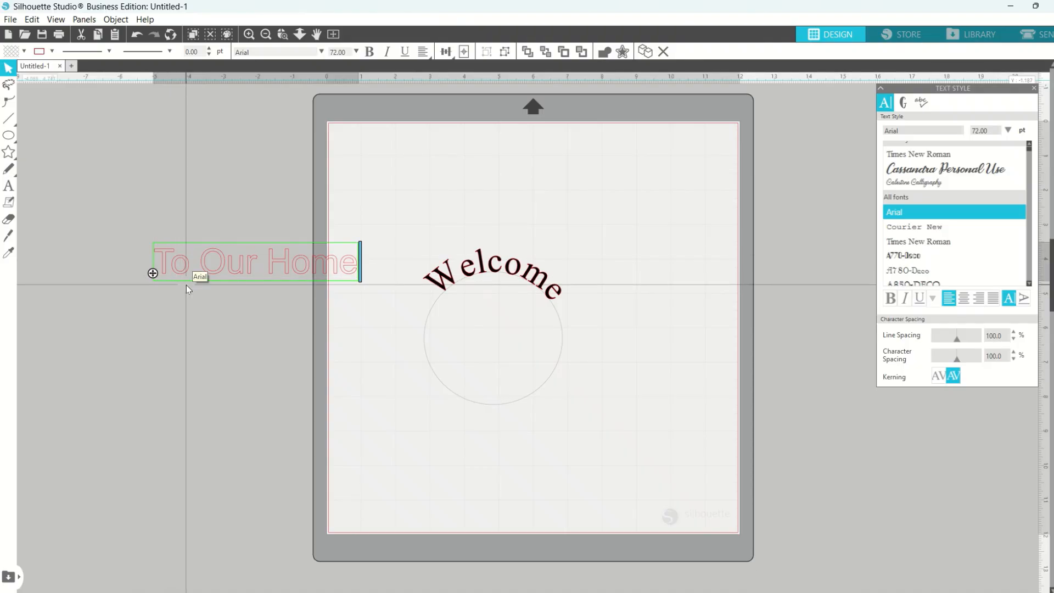
drag(194, 283, 464, 447)
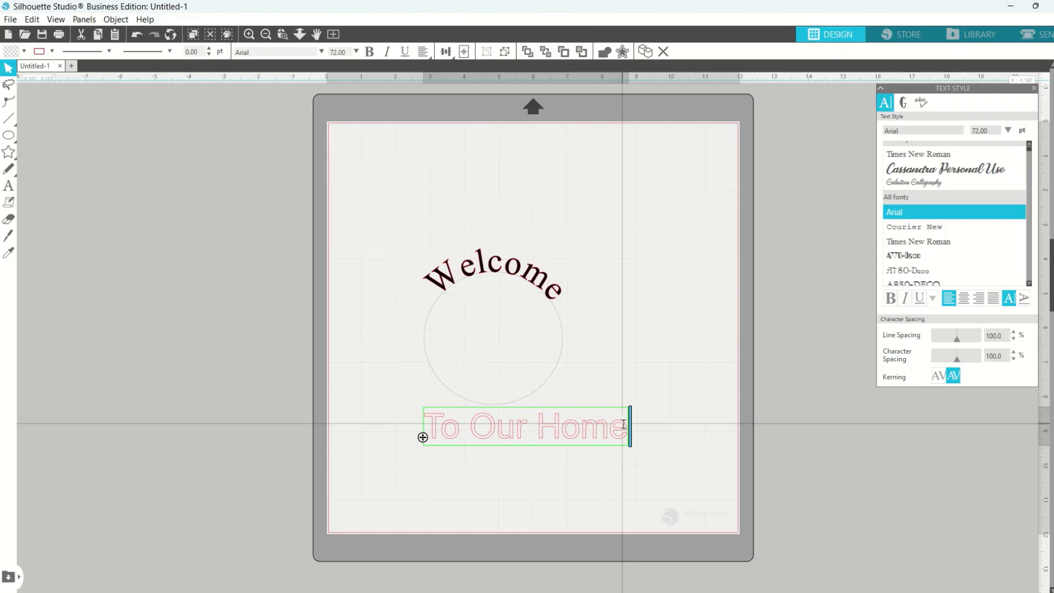
Step: Set "To Our Home" in Times New Roman and fill it with black
drag(627, 426, 426, 430)
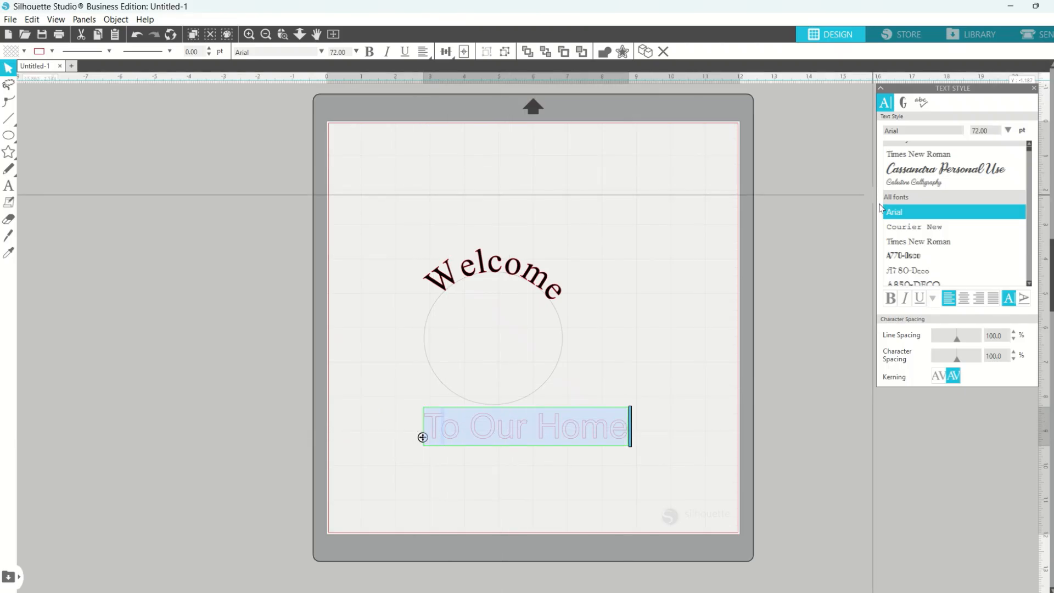
click(905, 244)
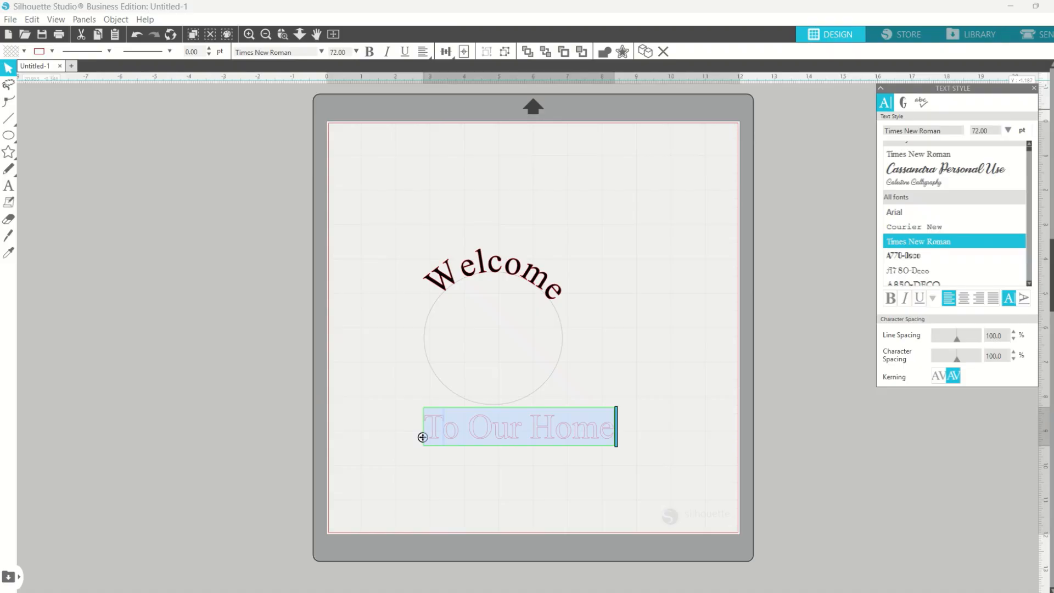
click(1047, 113)
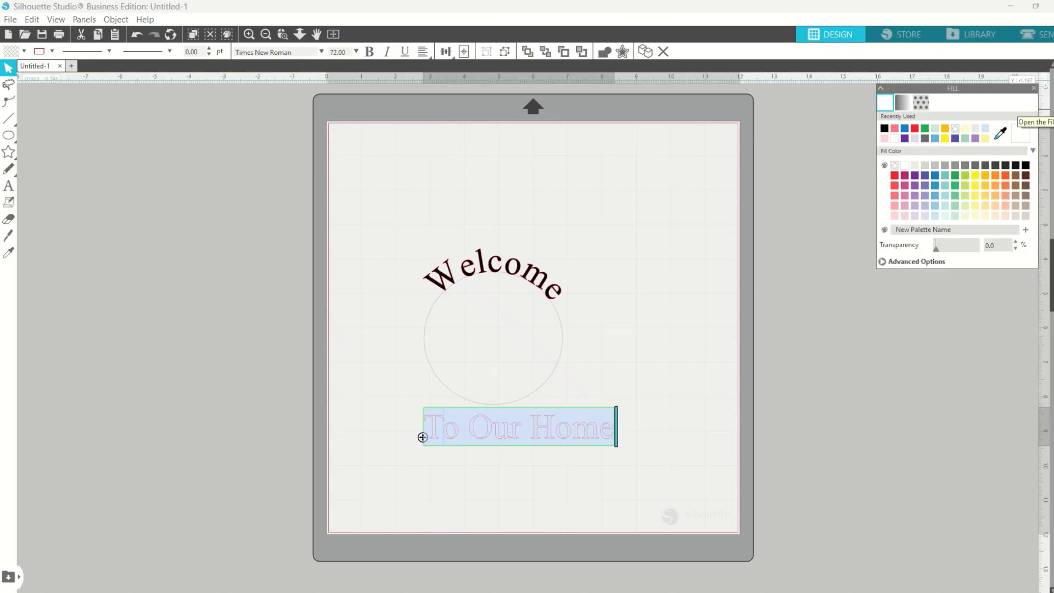
click(885, 131)
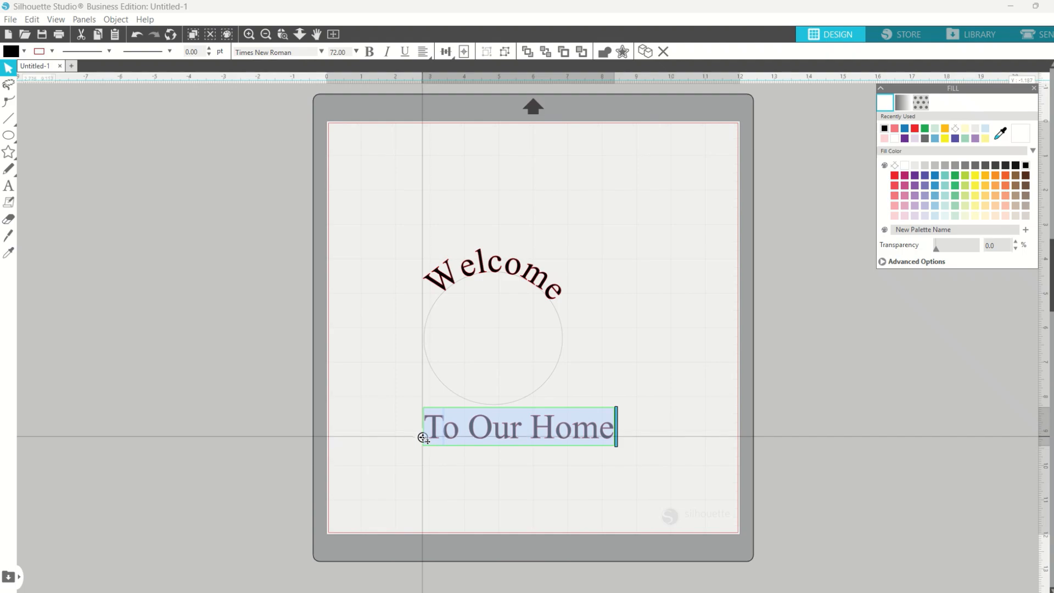
Step: Attach "To Our Home" upright along the circle's lower arc and offset it outward so the letters sit just outside the line
drag(423, 437, 490, 384)
drag(486, 387, 422, 368)
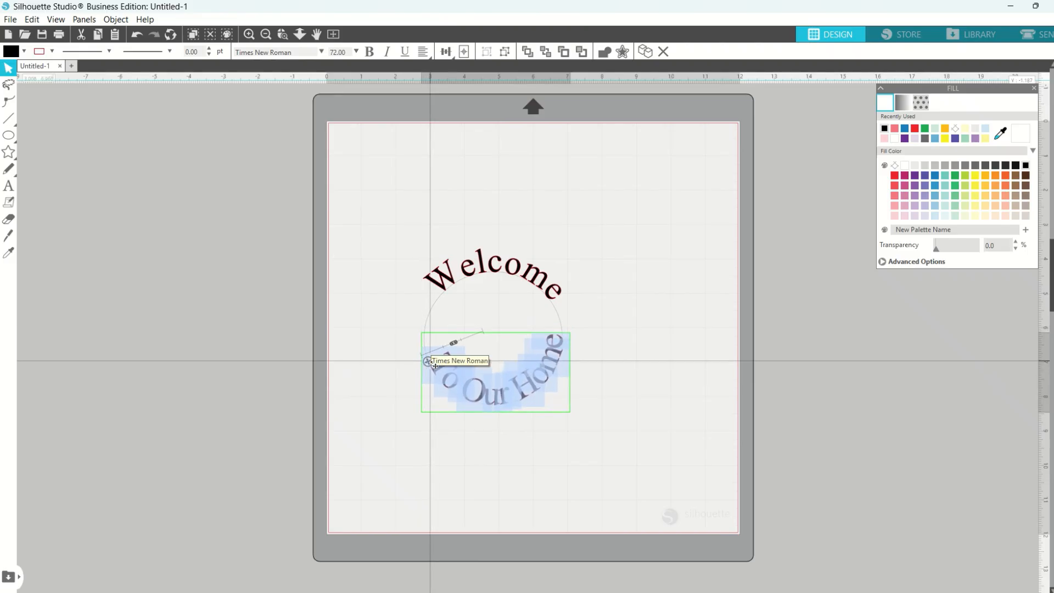
drag(430, 361, 426, 356)
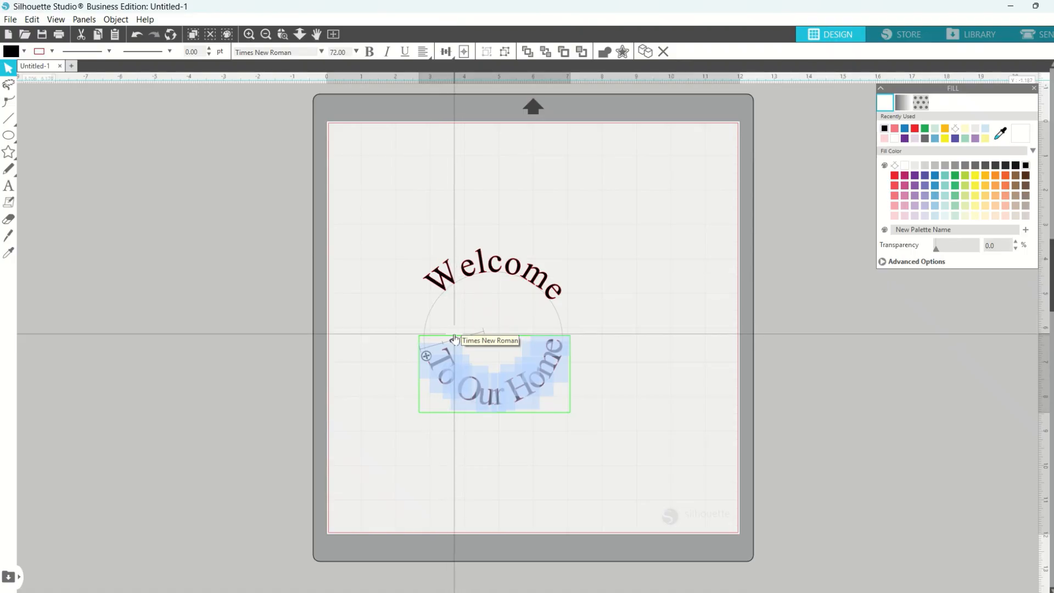
drag(460, 342, 433, 349)
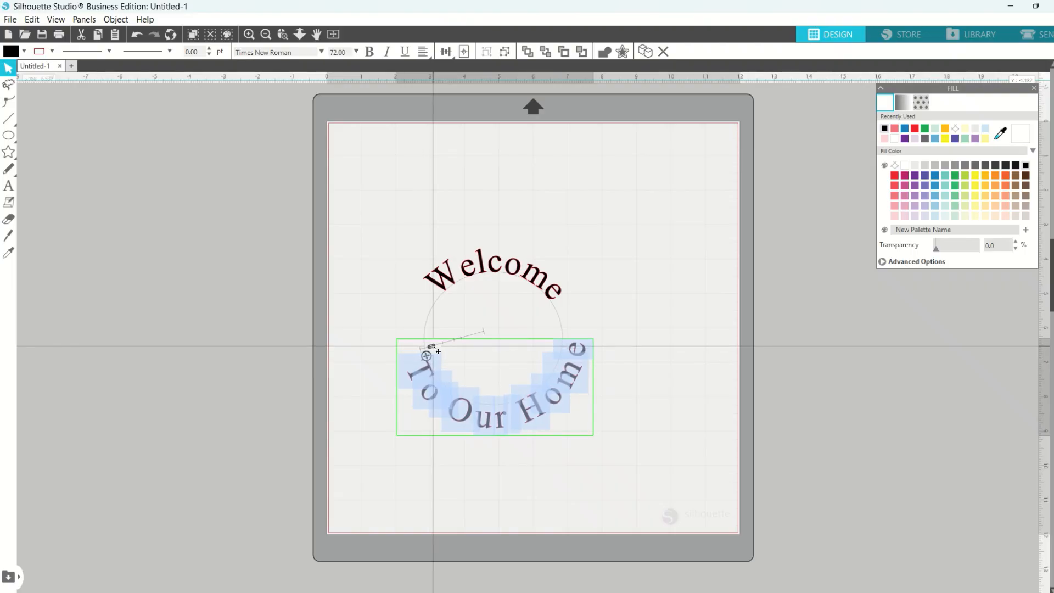
click(404, 480)
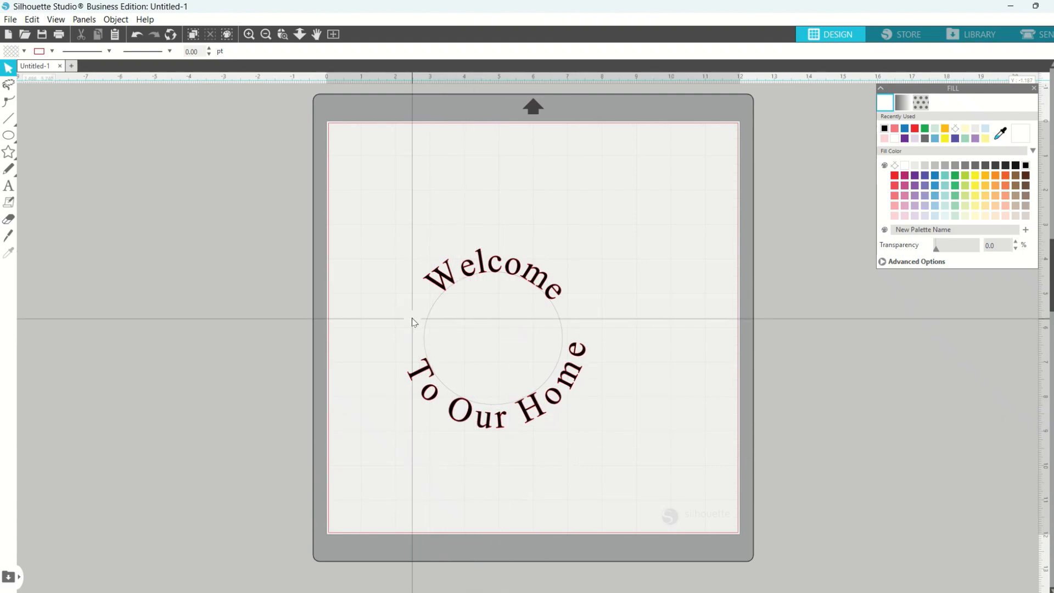
Step: Move the circle with its attached texts slightly up and right, to about X 2.990, Y 4.129 in
click(427, 329)
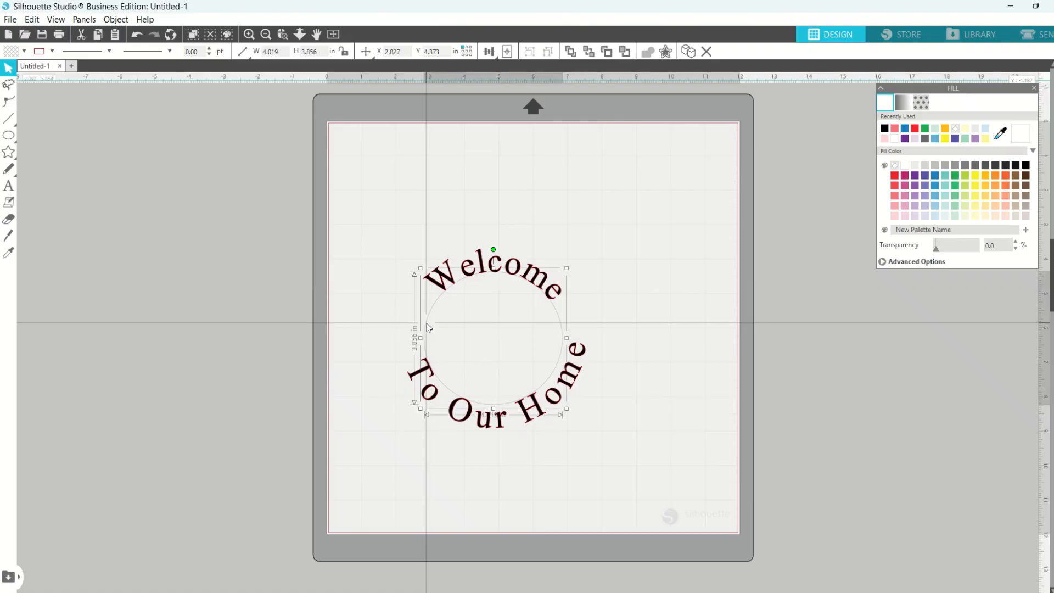
mouse_move(424, 328)
mouse_down()
mouse_move(279, 346)
mouse_move(474, 310)
mouse_move(433, 318)
mouse_up()
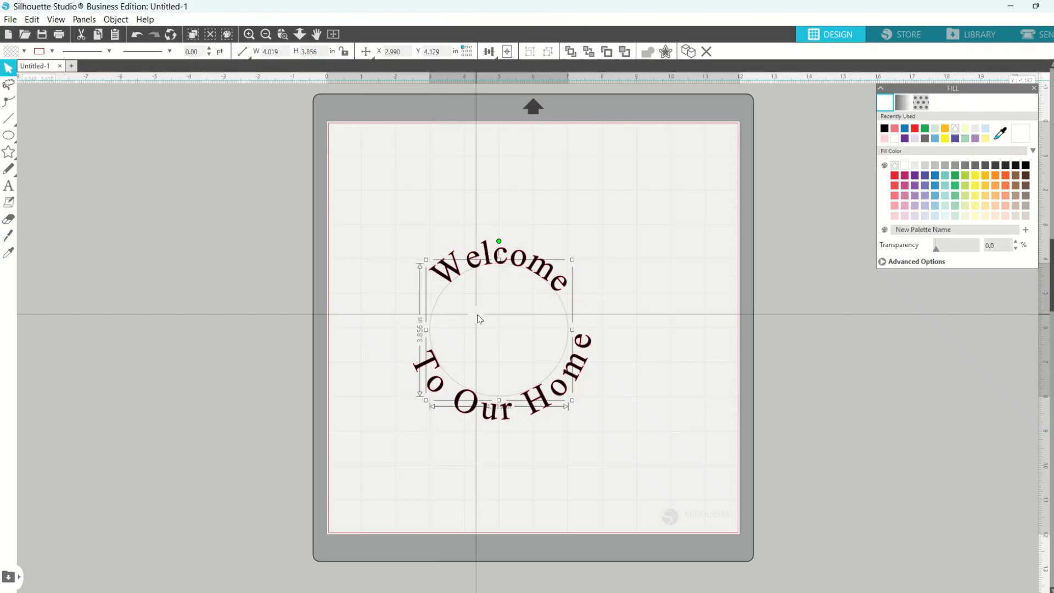
click(478, 189)
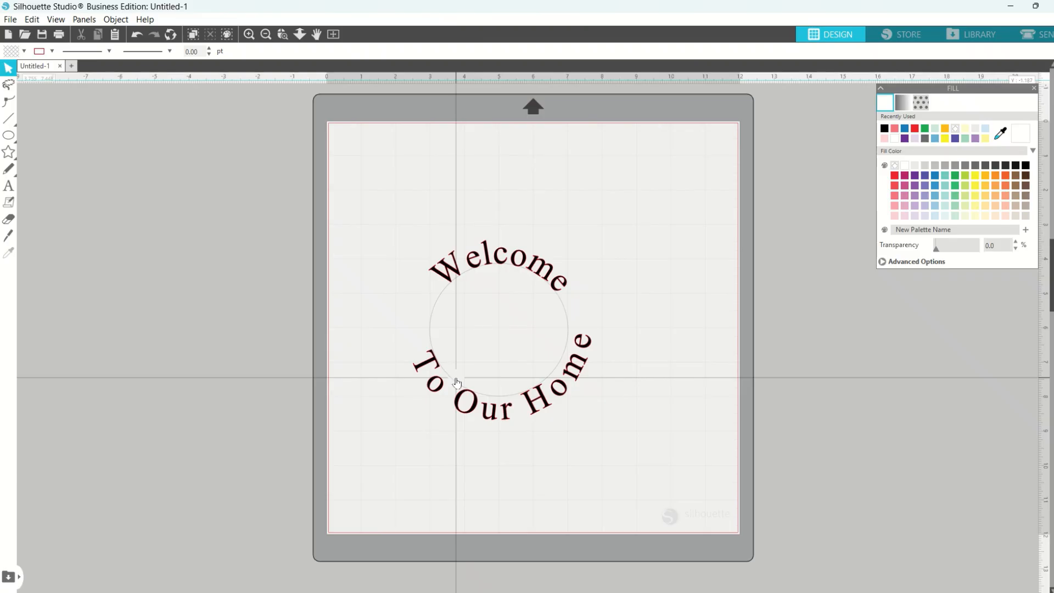
Step: Slide "To Our Home" slightly clockwise along the circle to center it on the lower arc
click(438, 381)
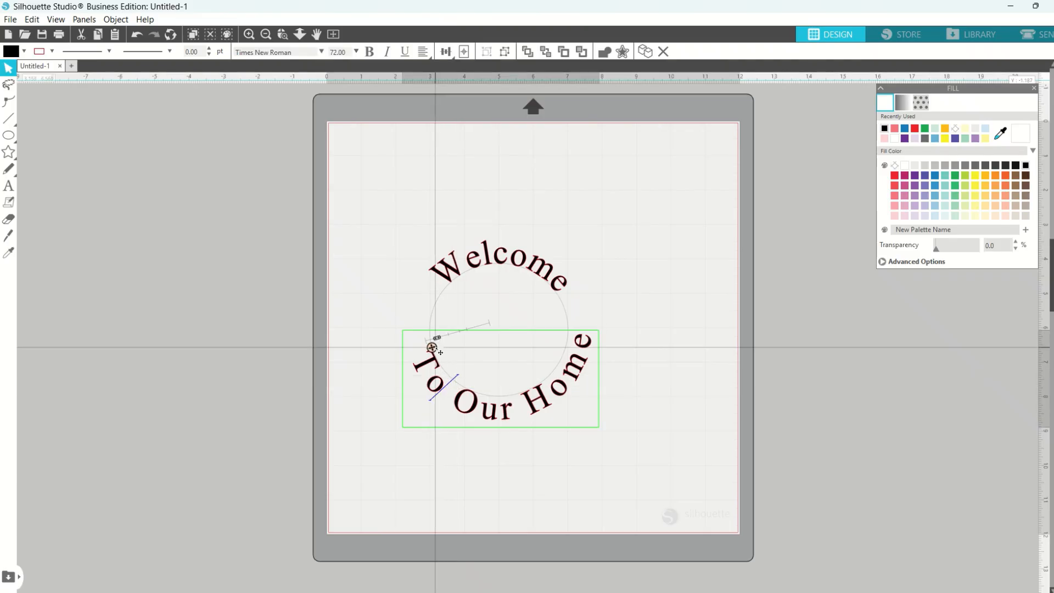
mouse_move(438, 350)
mouse_down()
mouse_move(424, 346)
mouse_move(433, 345)
mouse_up()
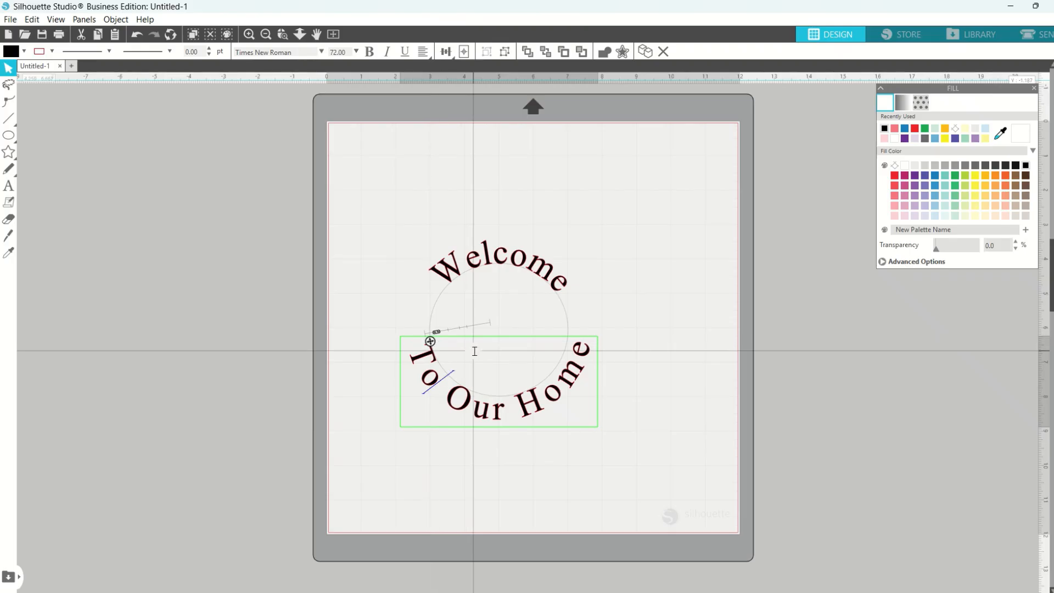
click(503, 301)
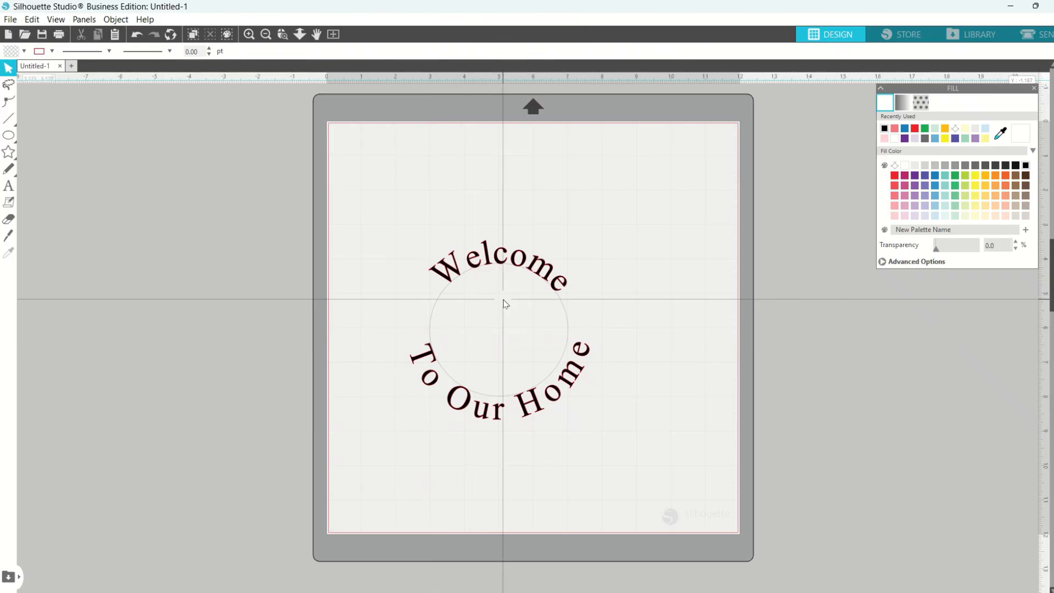
Step: Convert "Welcome" to a path and move it up clear of the circle, to about X 3.238, Y 1.490 in
click(450, 265)
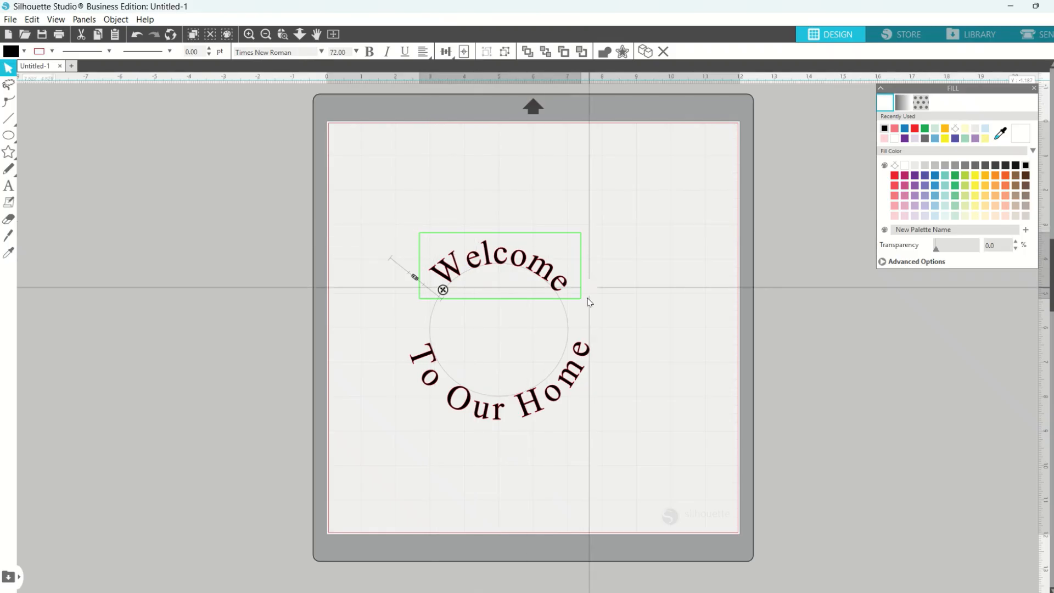
click(481, 179)
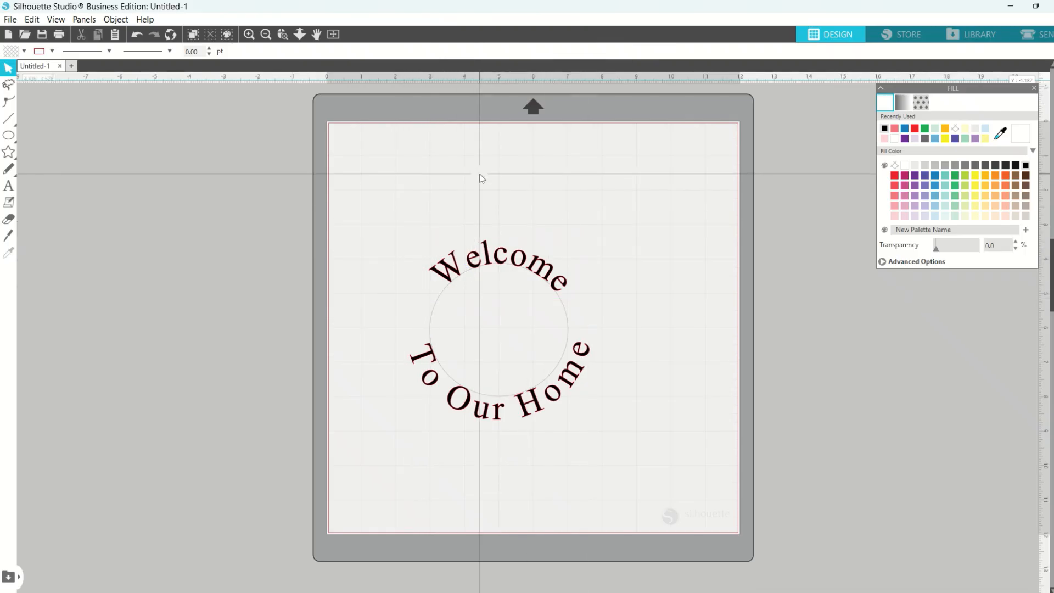
click(447, 264)
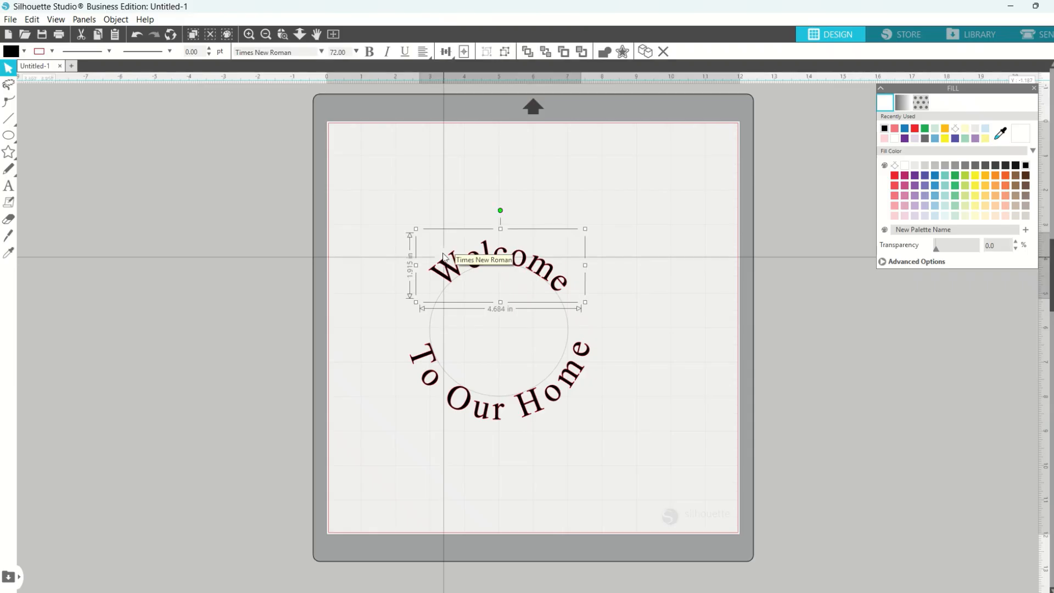
right_click(443, 264)
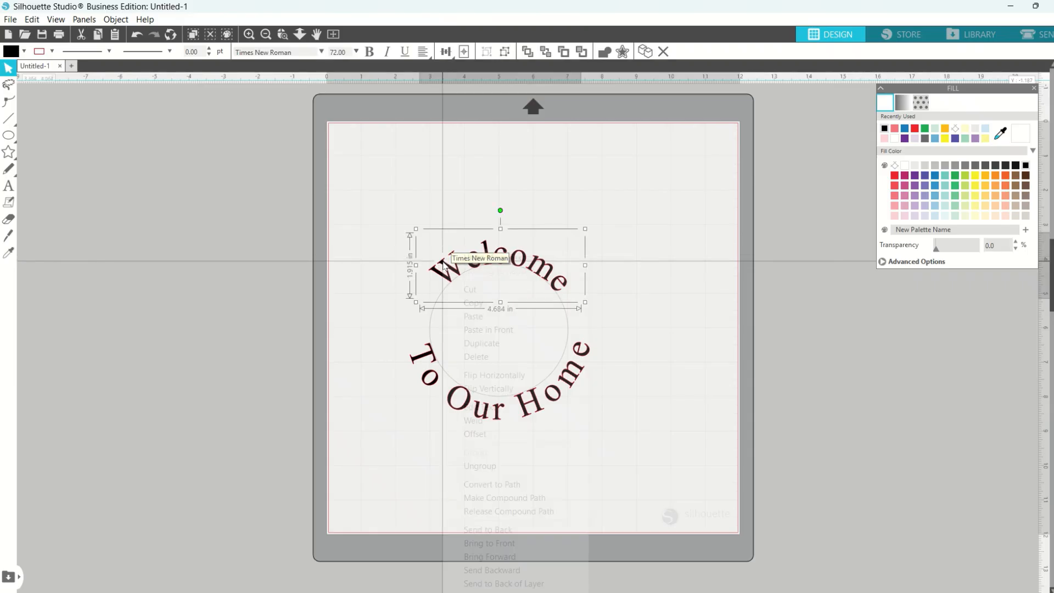
click(471, 486)
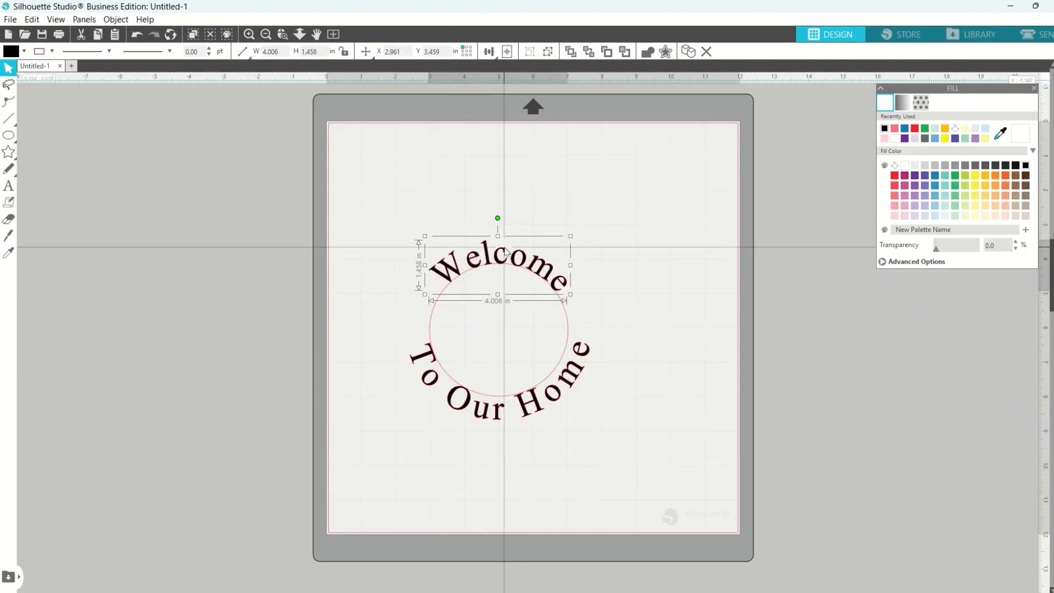
drag(506, 251, 514, 184)
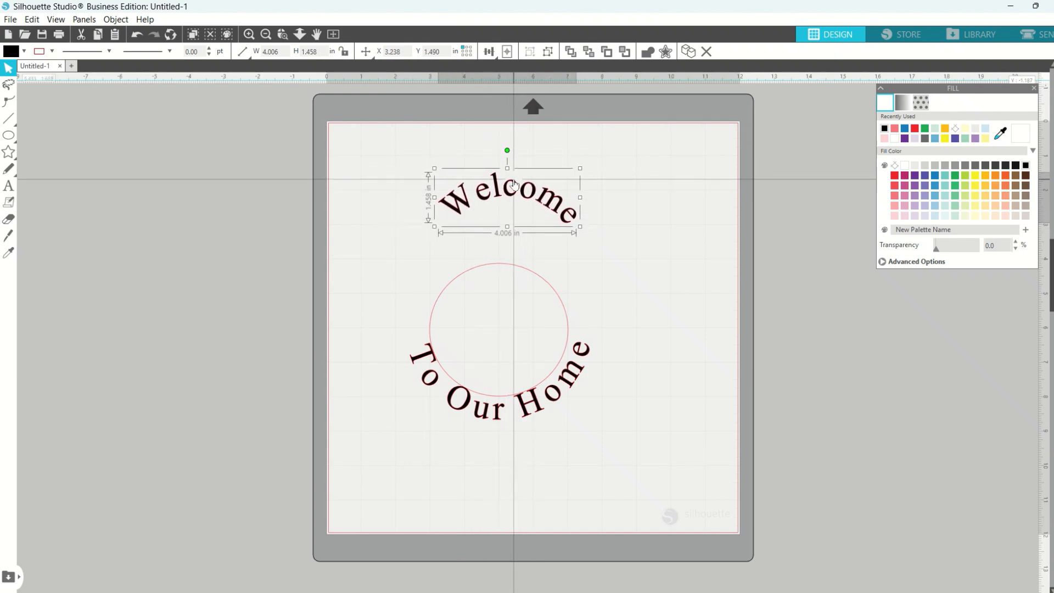
Step: Convert "To Our Home" to a path and move it down below the circle, to about X 3.034, Y 8.598 in
click(462, 416)
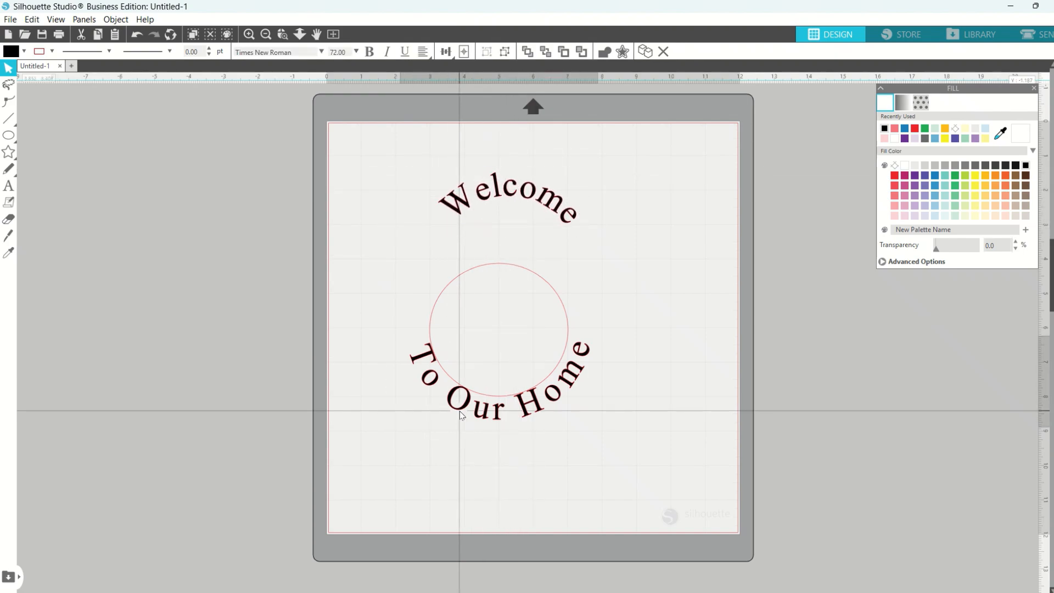
double_click(460, 416)
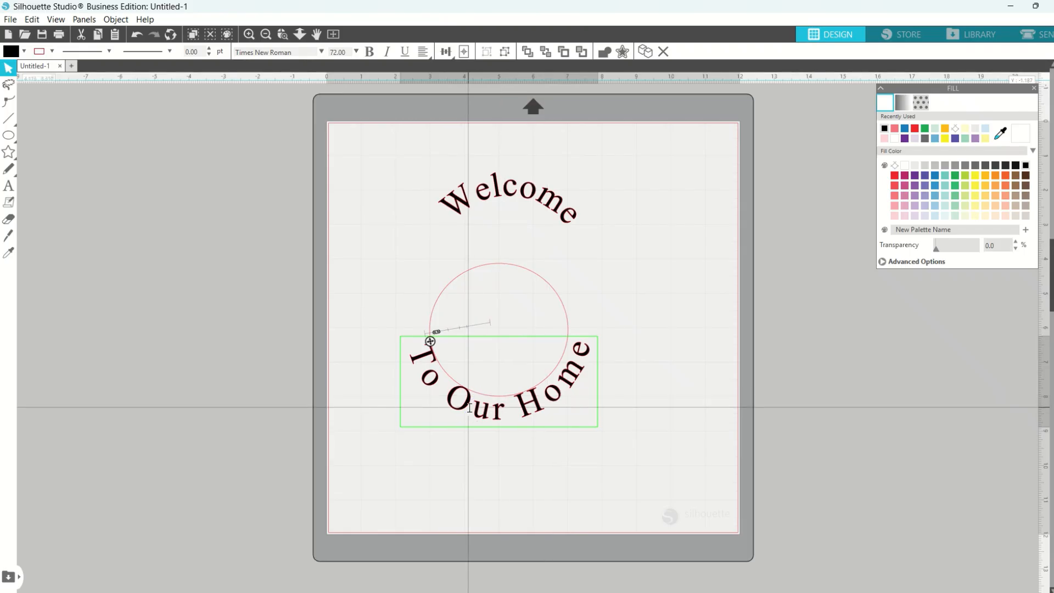
click(463, 455)
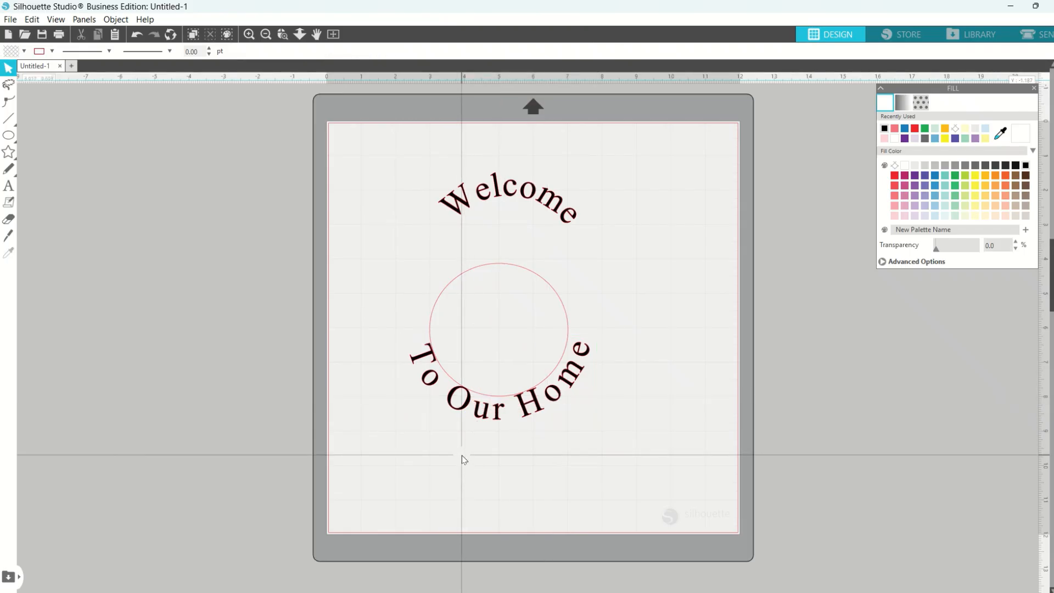
click(466, 410)
right_click(466, 411)
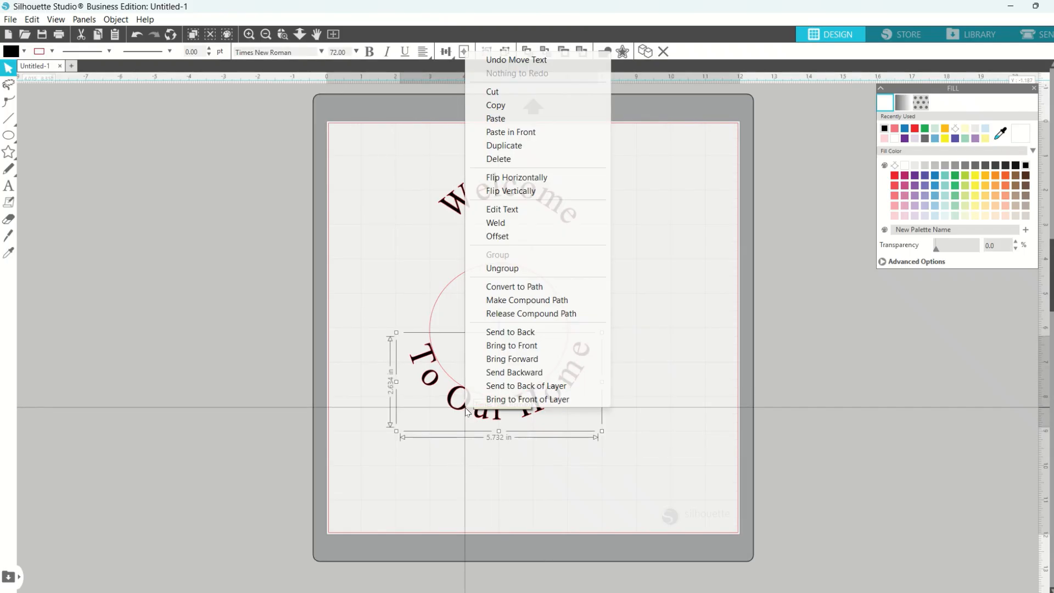
click(493, 287)
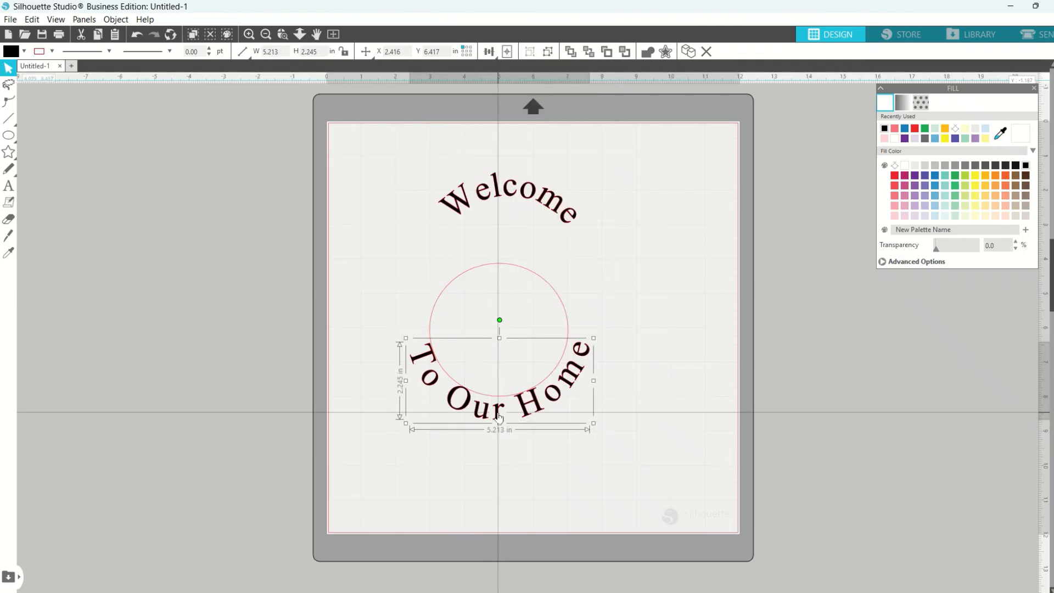
drag(499, 417, 520, 492)
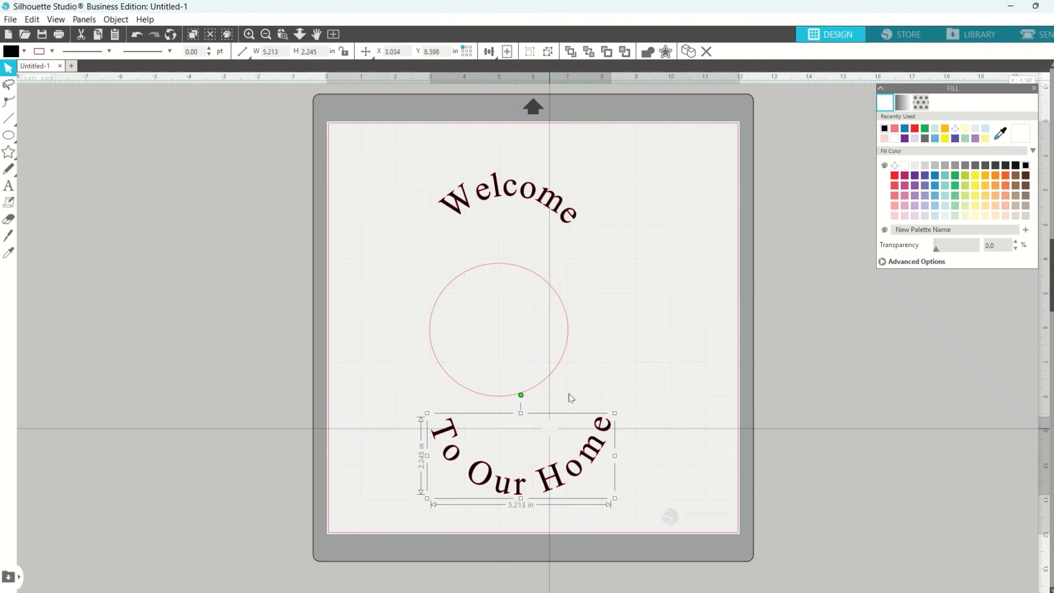
Step: Move the circle off the mat to its left and bring "To Our Home" up close beneath "Welcome"
drag(556, 370, 286, 363)
click(483, 486)
drag(483, 486, 468, 291)
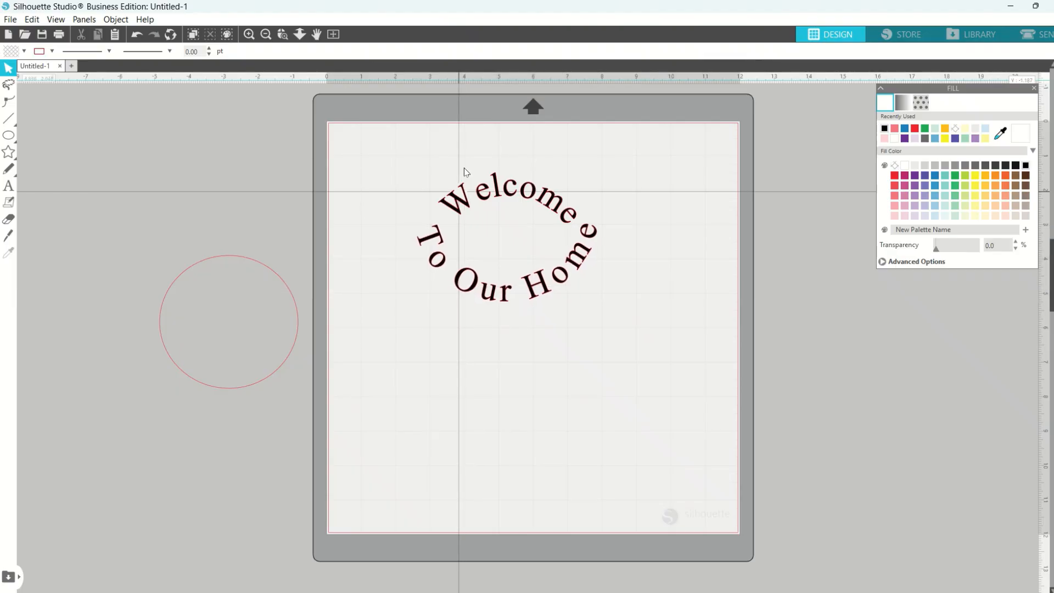
Step: Center "Welcome" and "To Our Home" on each other and pull "To Our Home" down below "Welcome"
drag(461, 159, 507, 331)
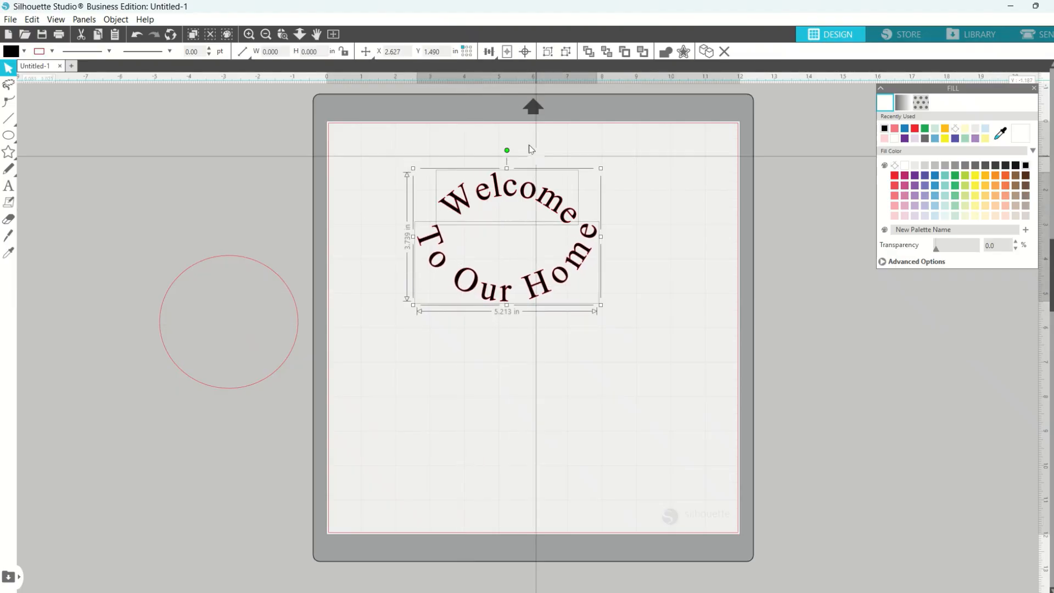
click(525, 52)
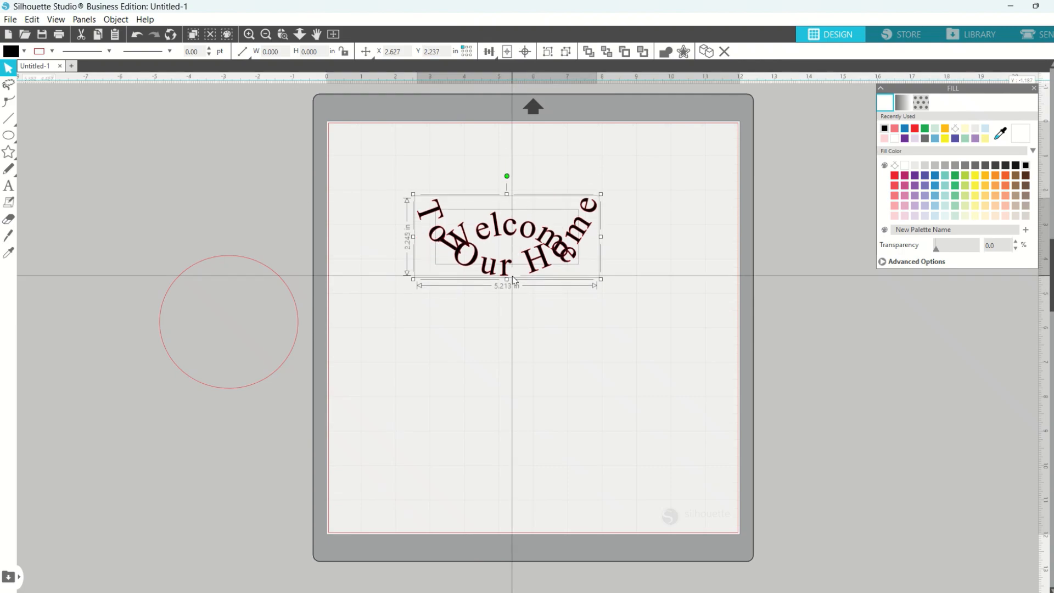
click(528, 321)
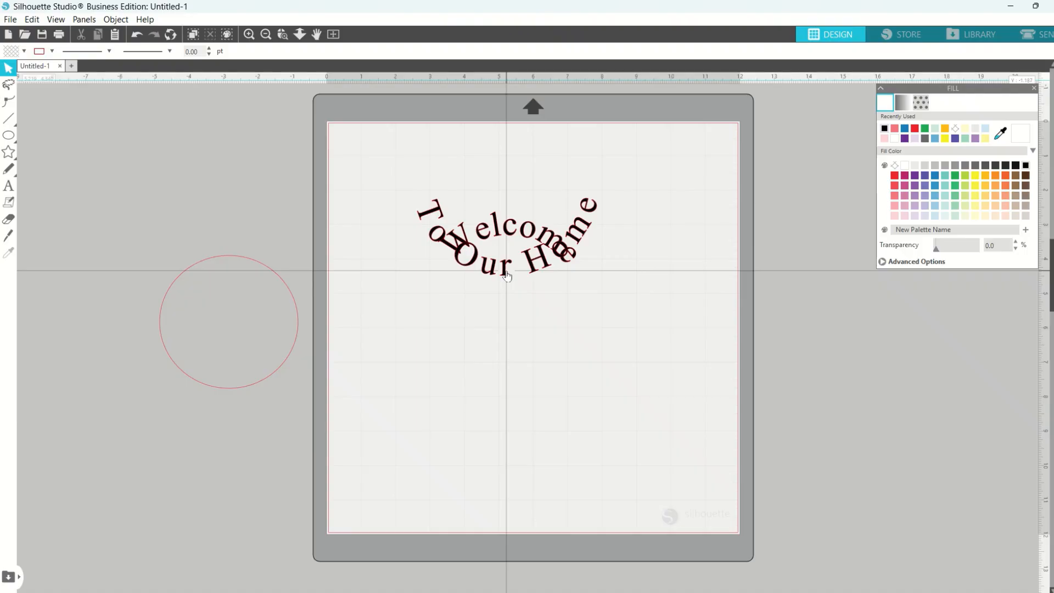
drag(507, 272, 508, 336)
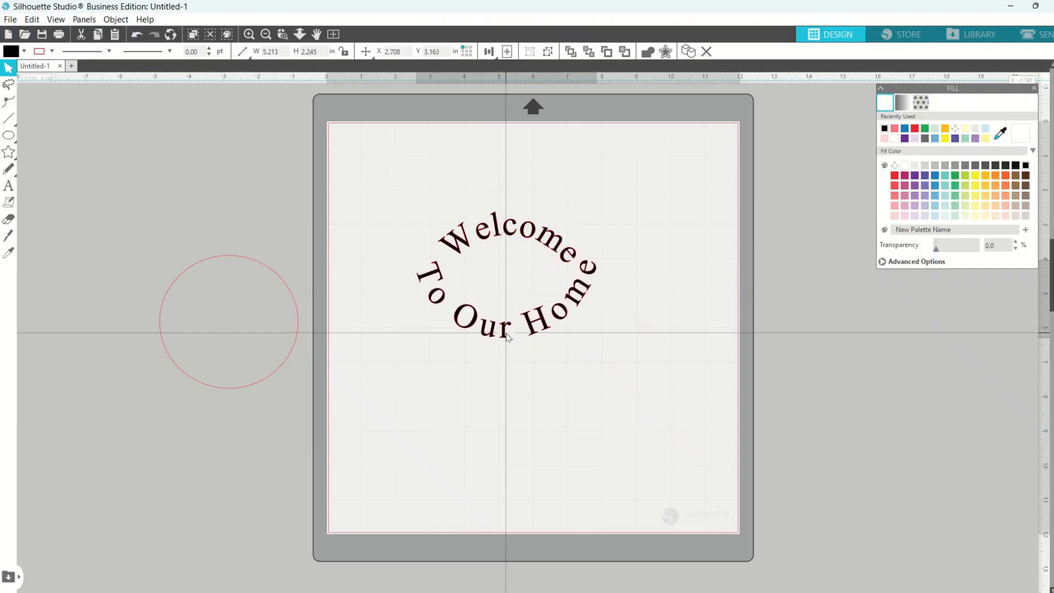
click(508, 337)
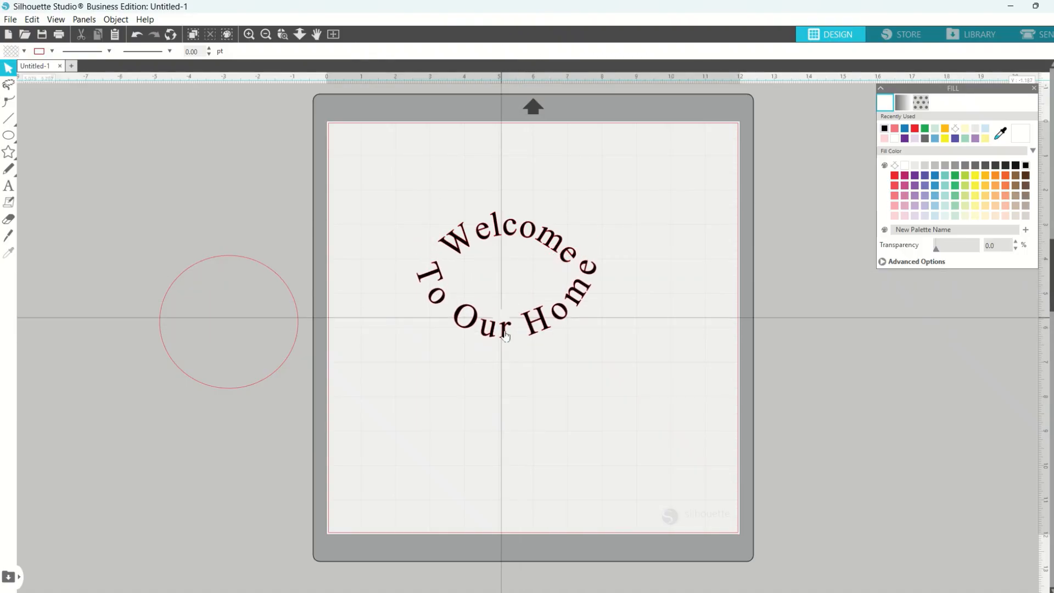
Step: Align both texts on their horizontal and vertical centers and move "Welcome" up to about X 3.133, Y 1.827 in
drag(481, 196, 497, 351)
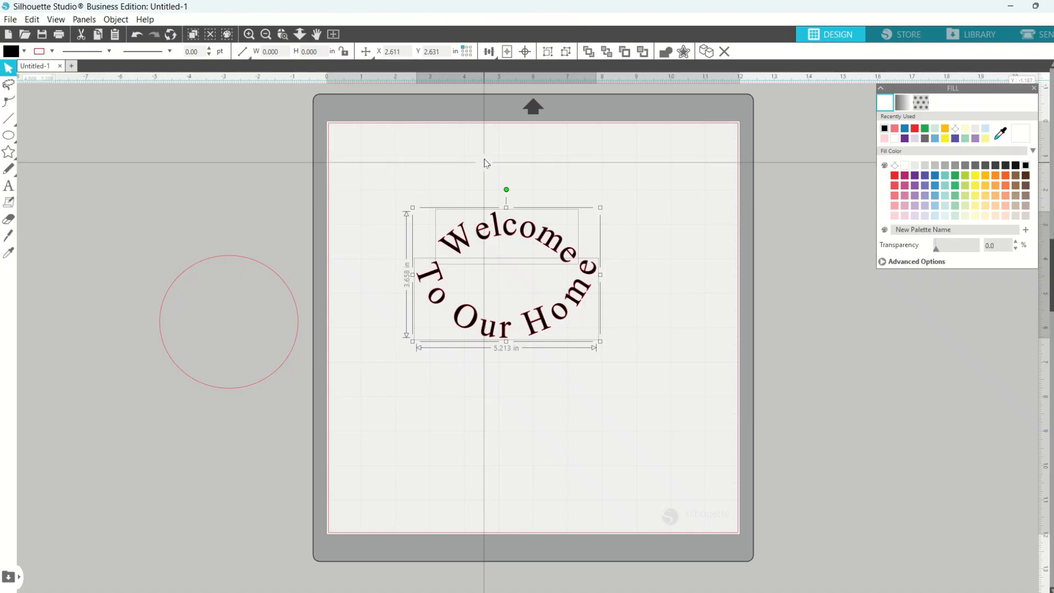
click(489, 52)
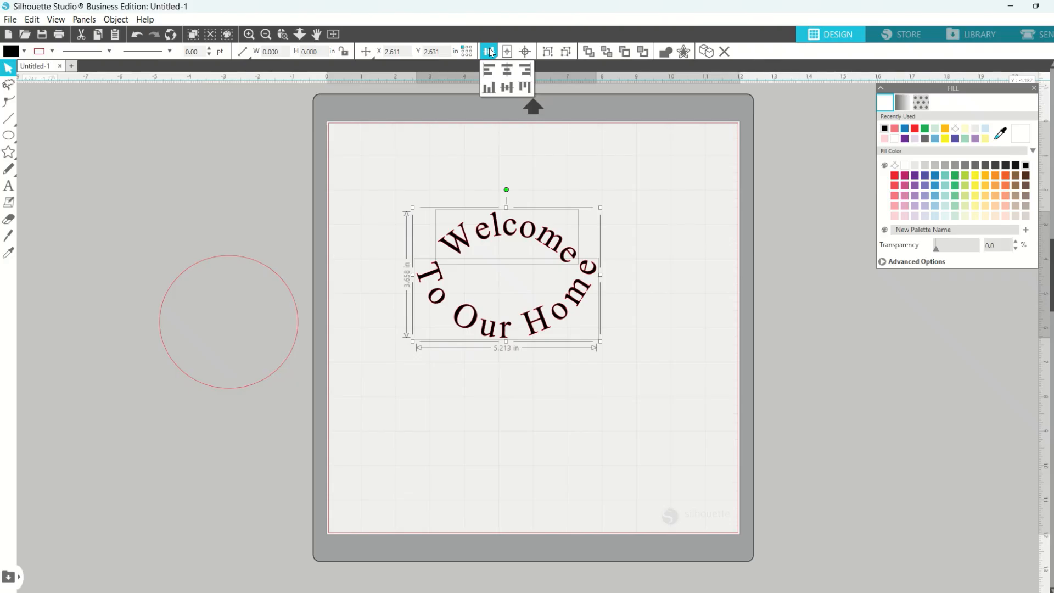
click(508, 90)
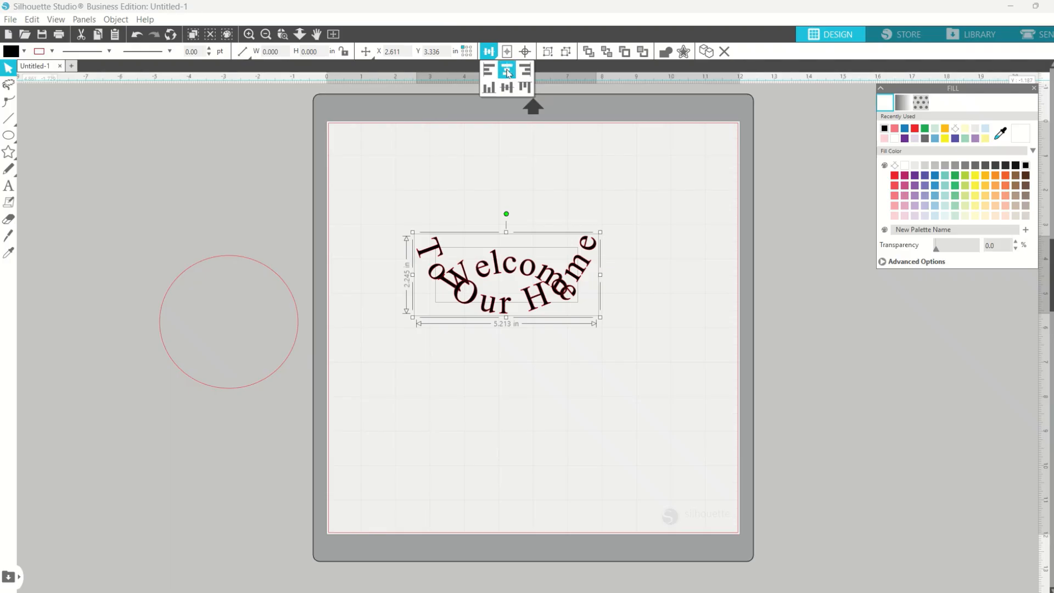
click(519, 353)
click(510, 269)
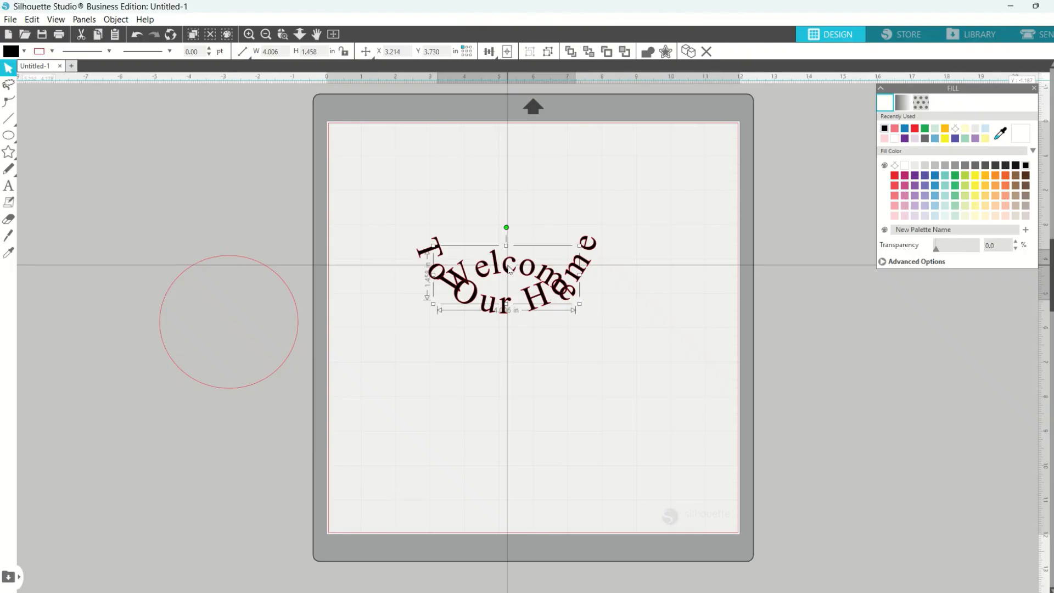
drag(510, 269, 507, 203)
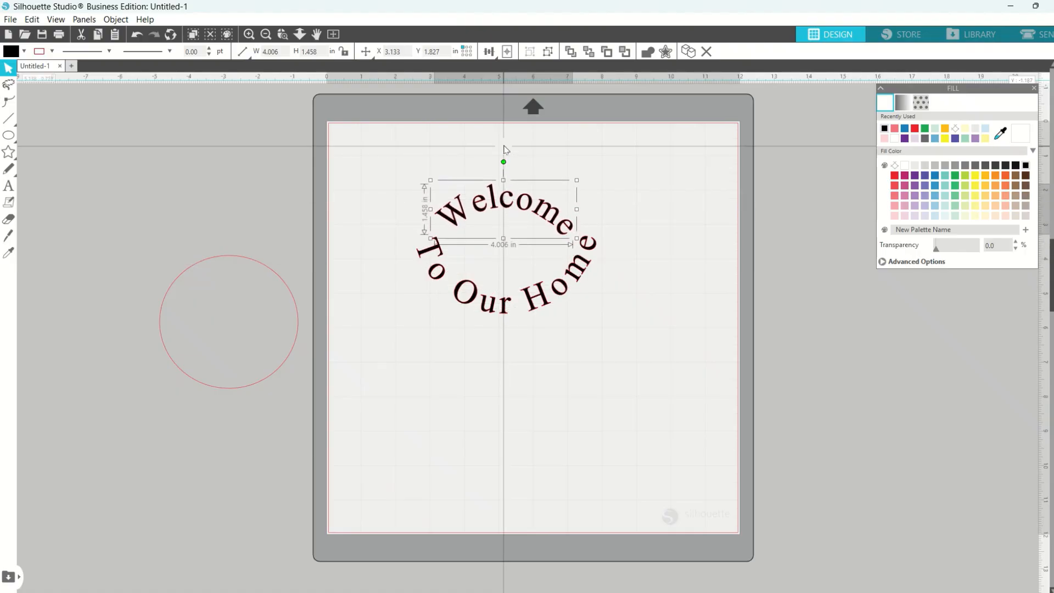
Step: Align both texts to a common horizontal center and lower "To Our Home" slightly to widen the gap beneath "Welcome"
drag(458, 164, 503, 326)
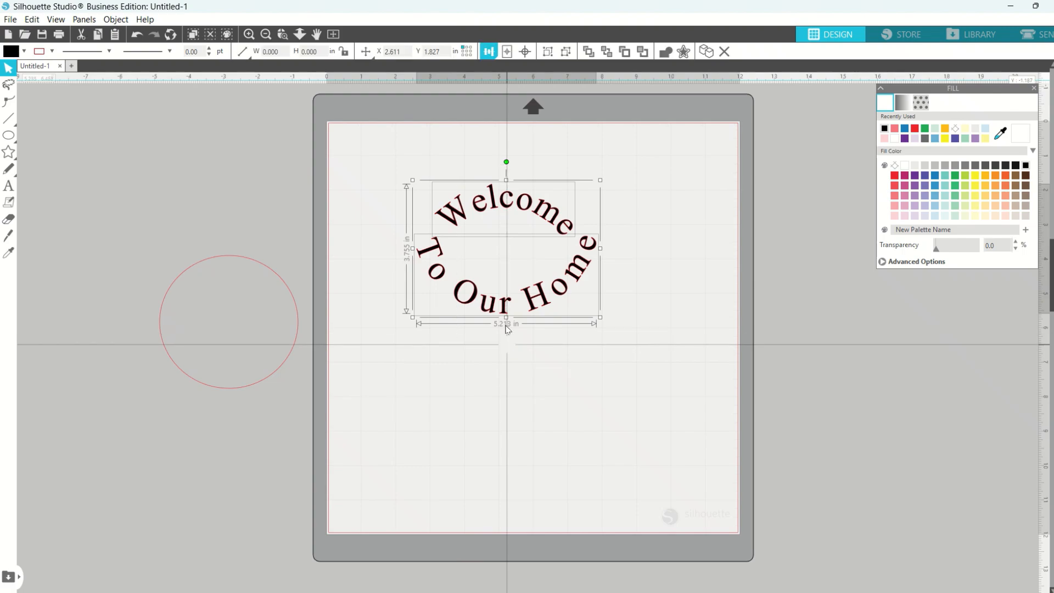
click(489, 51)
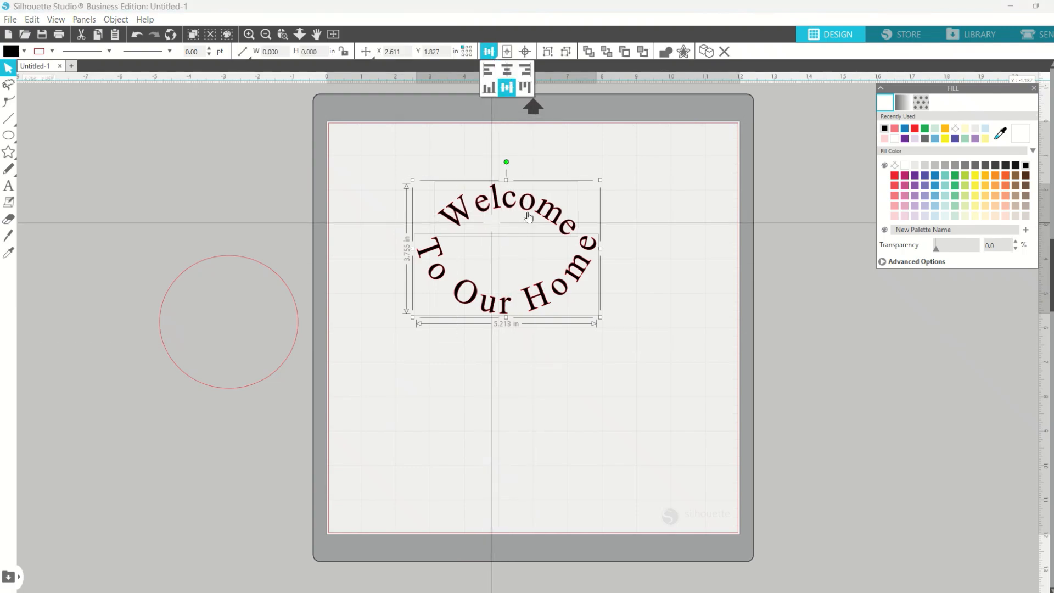
click(539, 390)
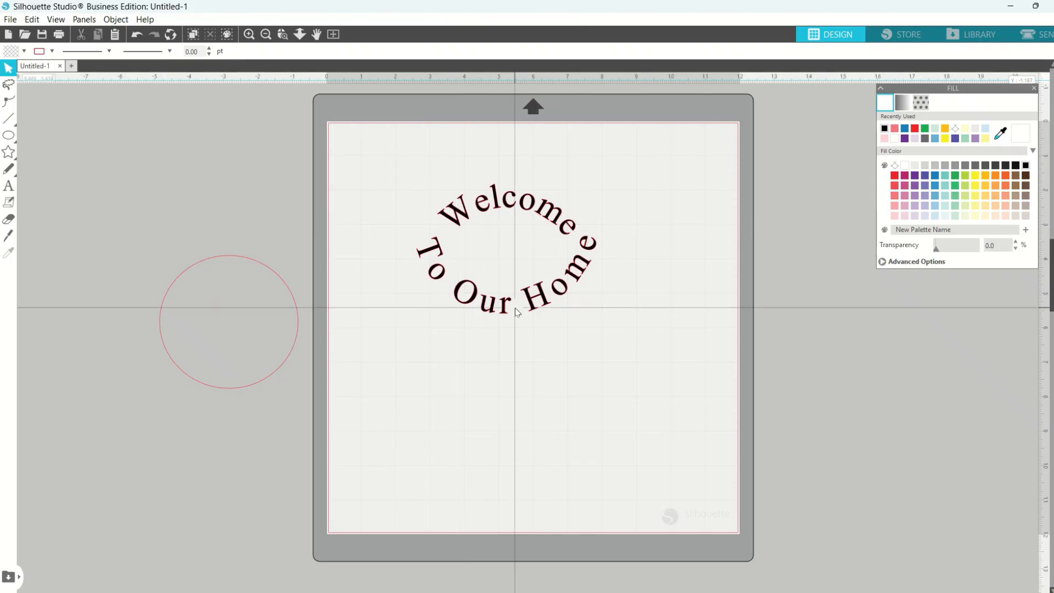
drag(503, 308, 504, 322)
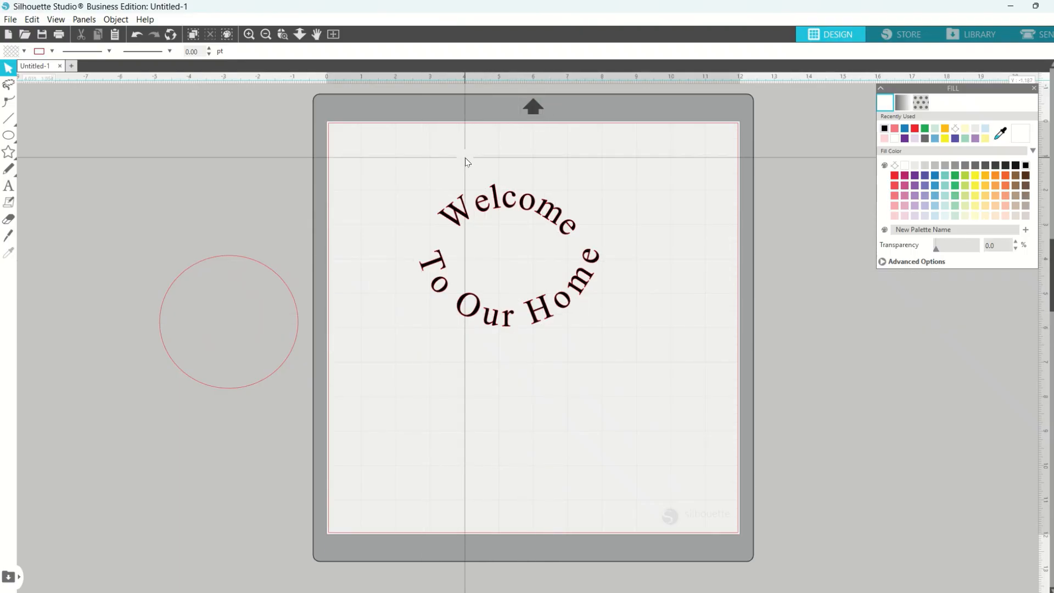
Step: Move both texts off the mat to about X -6.680, Y 2.526 in and draw a heart about 3.06 by 2.81 in on the mat
drag(464, 156, 176, 347)
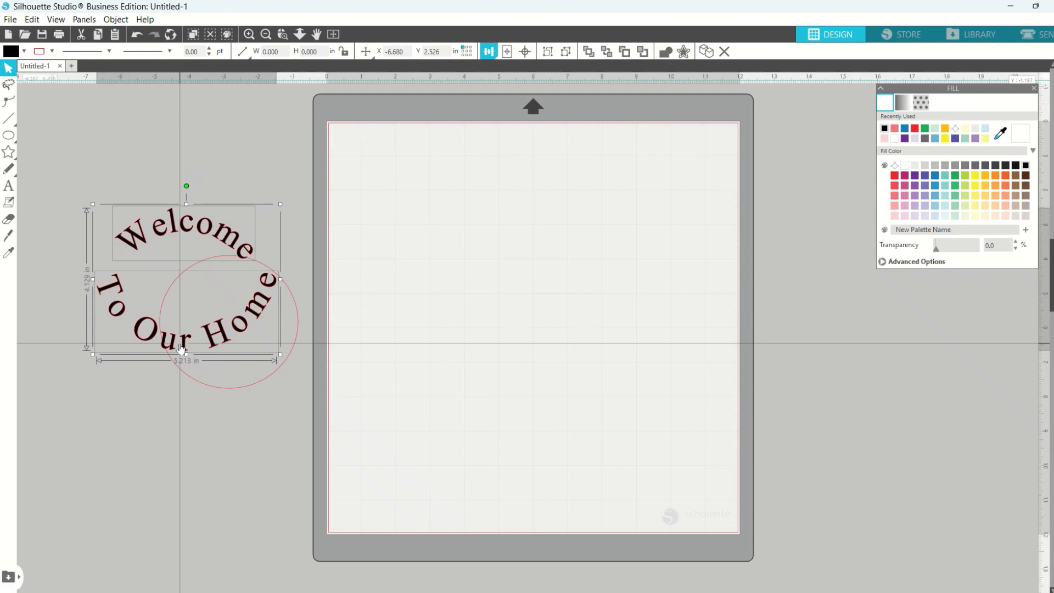
click(86, 175)
click(7, 155)
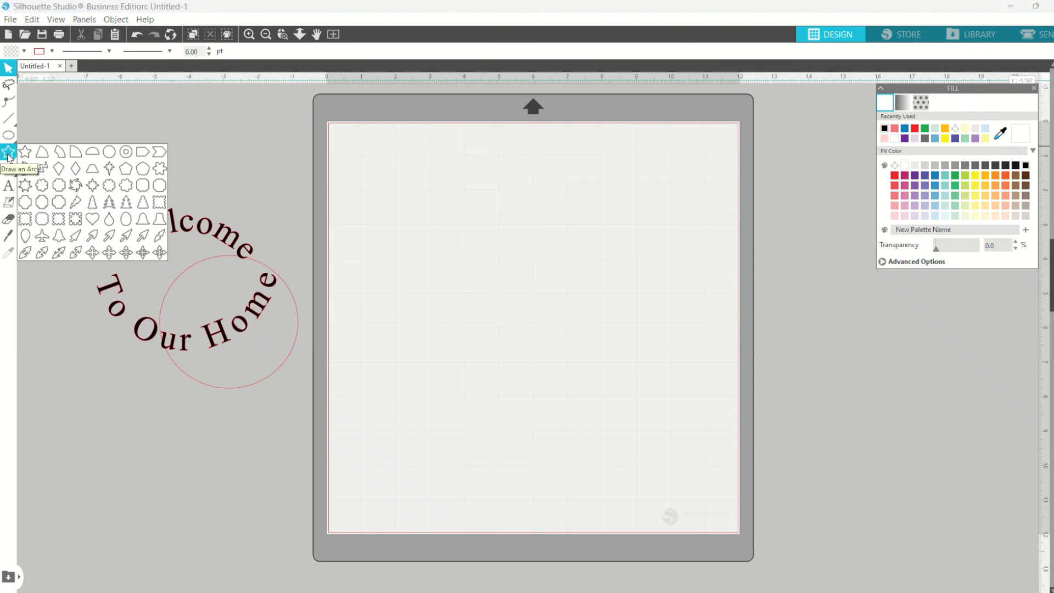
click(93, 219)
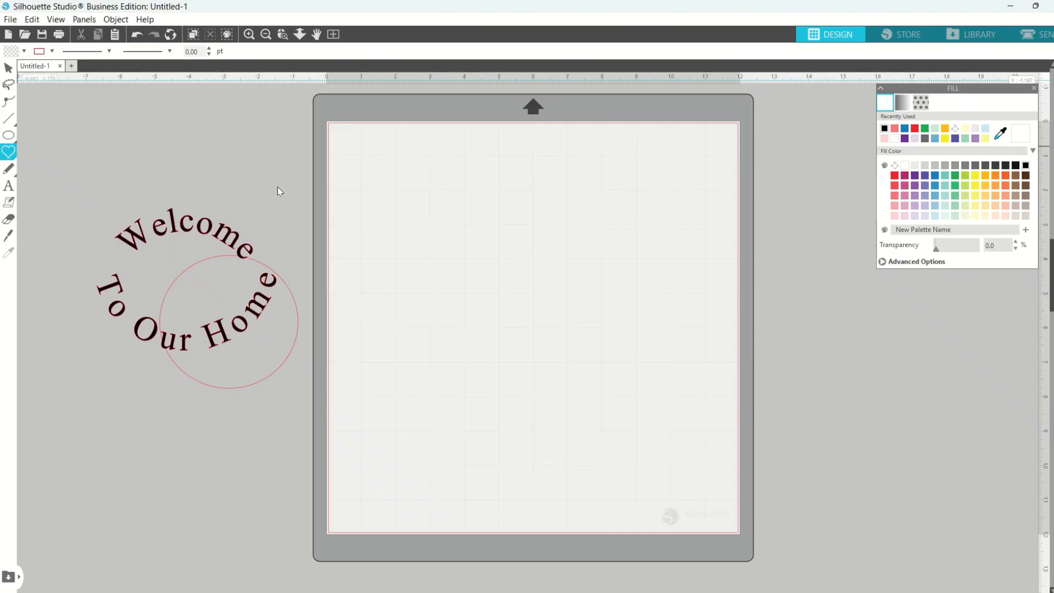
drag(364, 181, 513, 257)
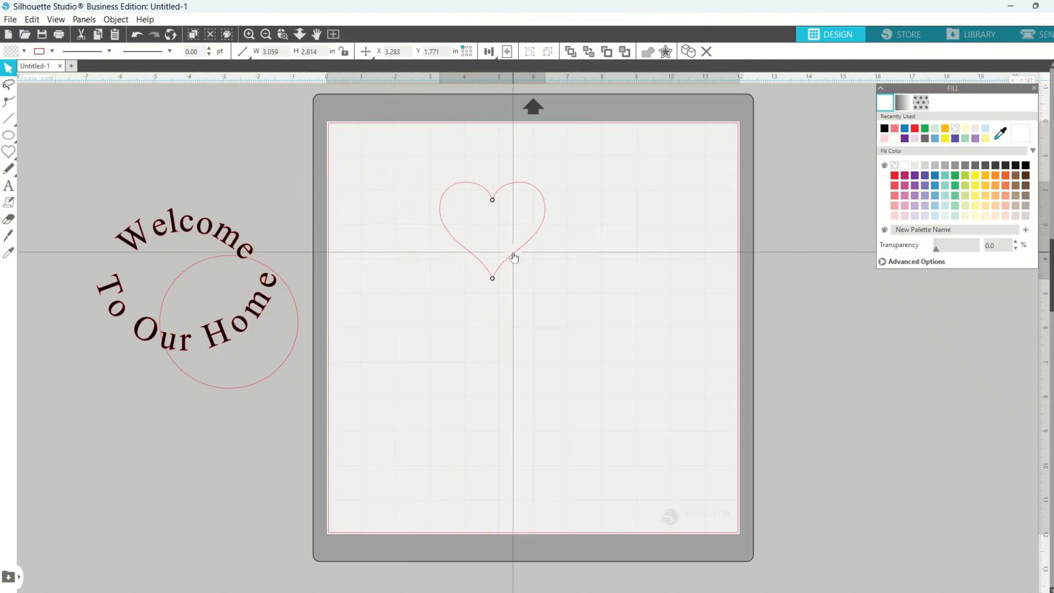
Step: Convert the heart to a path and enlarge it proportionally to about 5.57 by 5.12 in
right_click(514, 257)
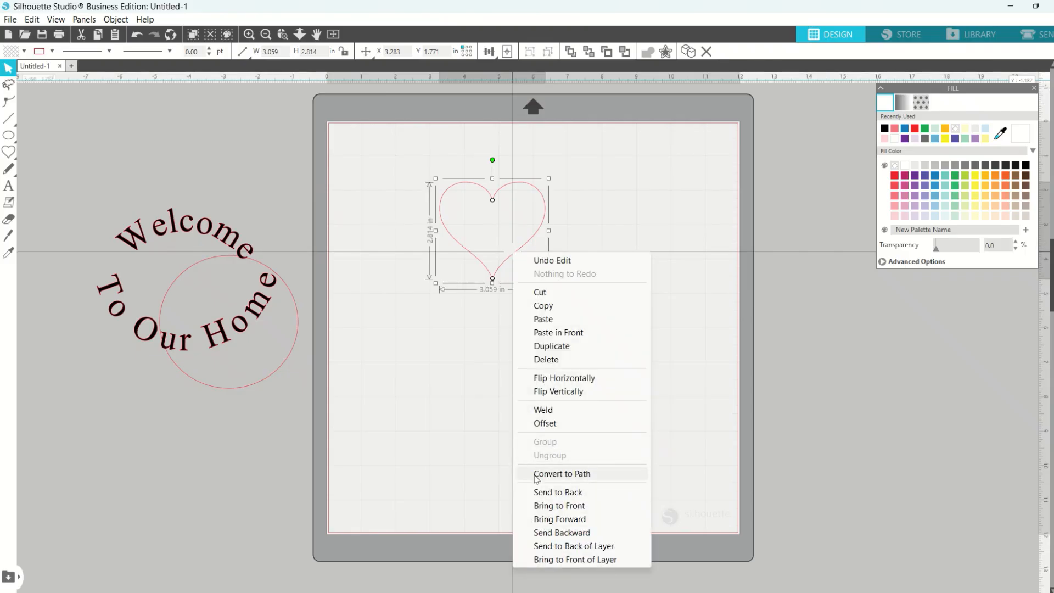
click(537, 477)
click(506, 240)
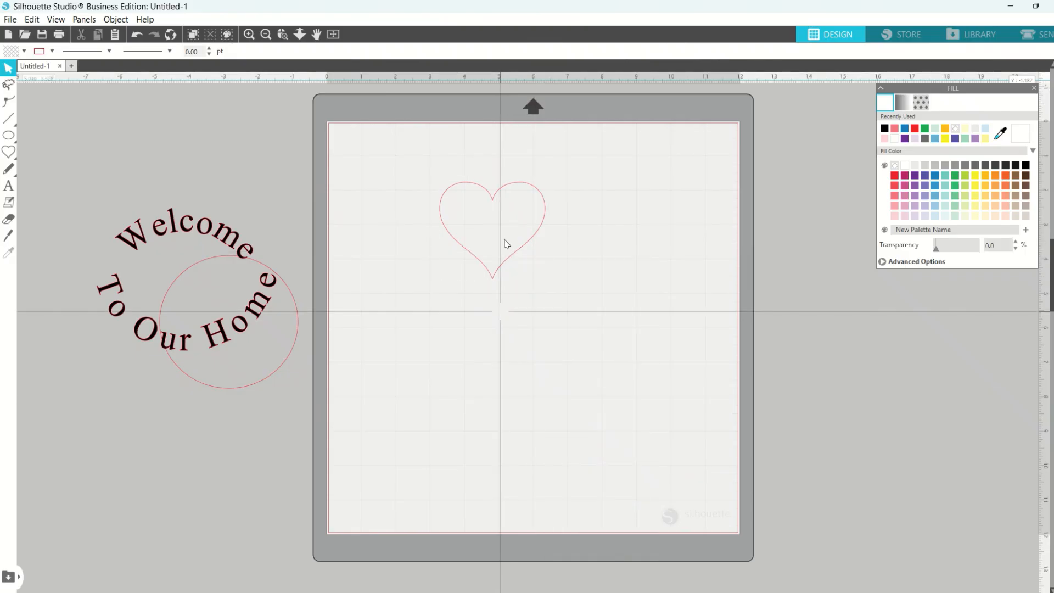
click(511, 257)
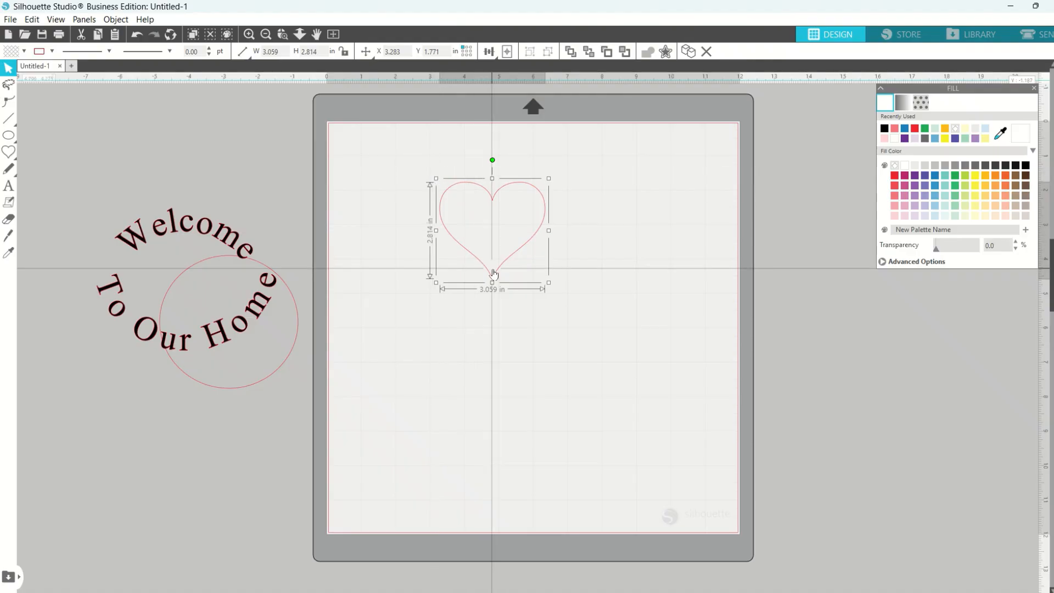
drag(549, 283, 632, 366)
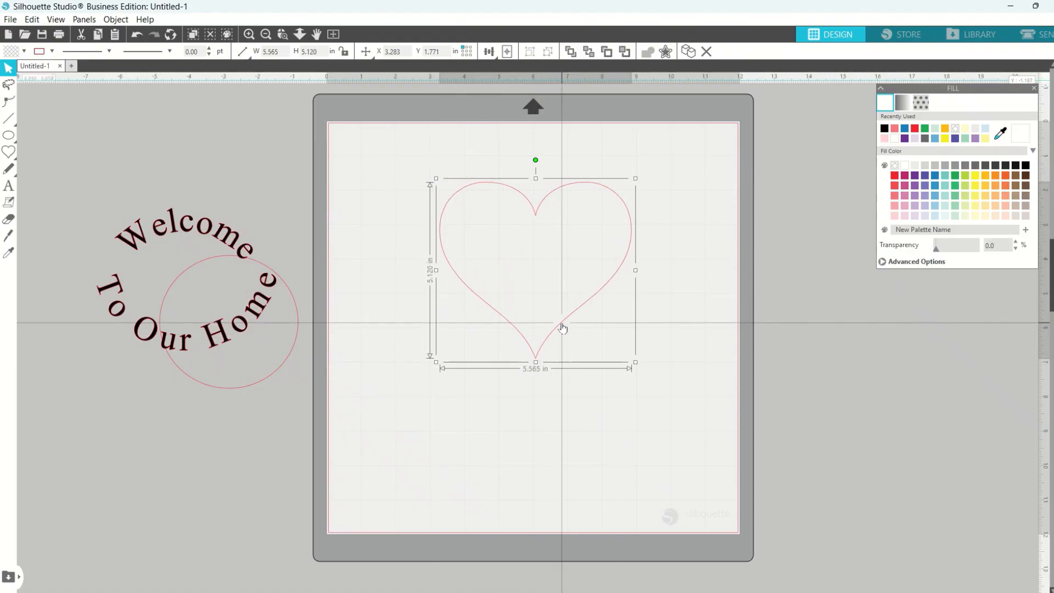
Step: Move the heart down to about Y 3.674 in and add the black-filled text "LOVE YOU" above it
drag(562, 328, 562, 393)
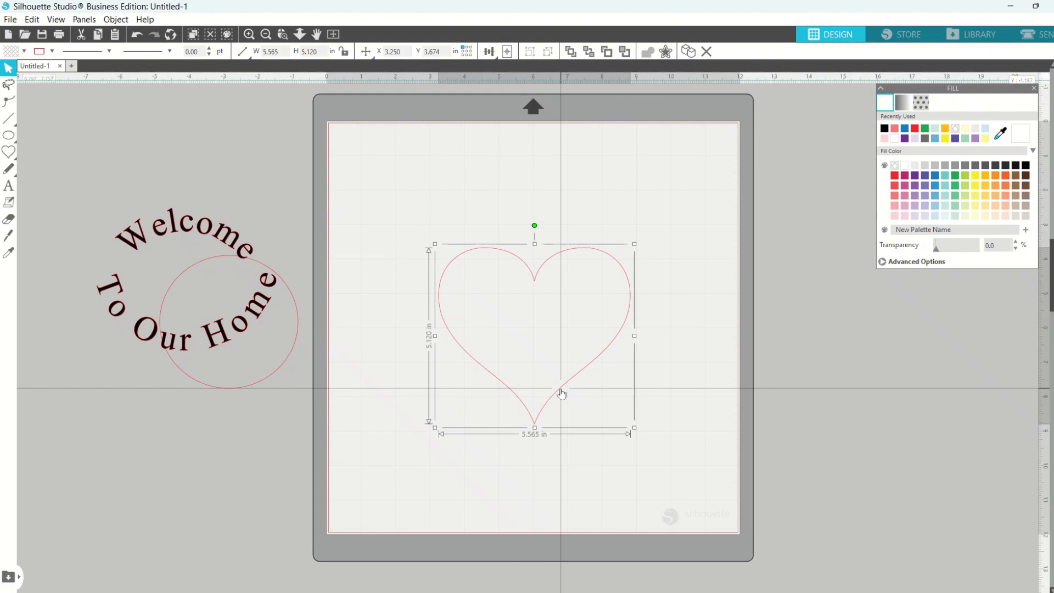
click(489, 212)
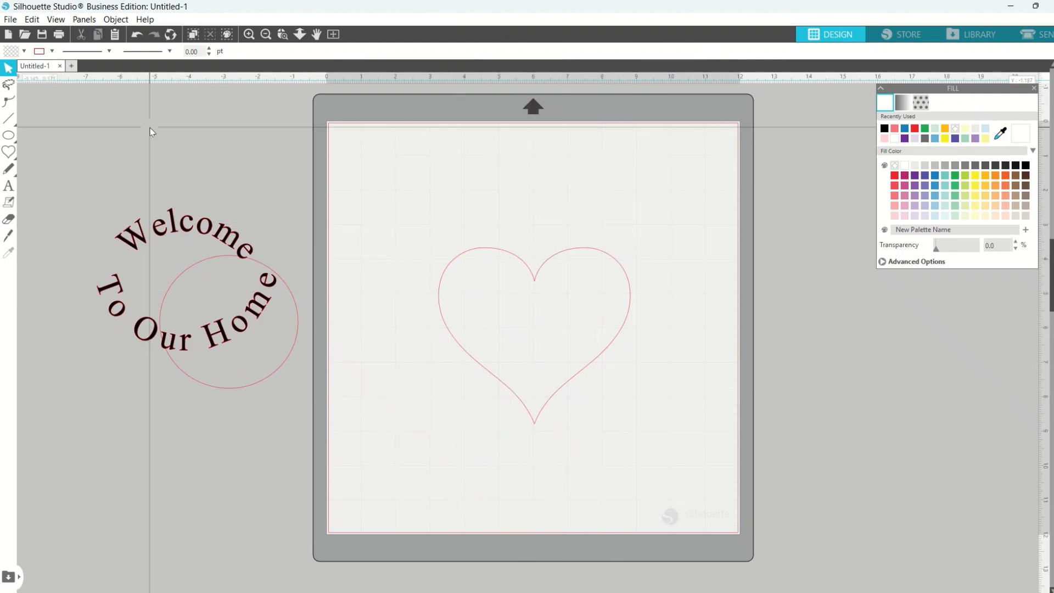
click(8, 186)
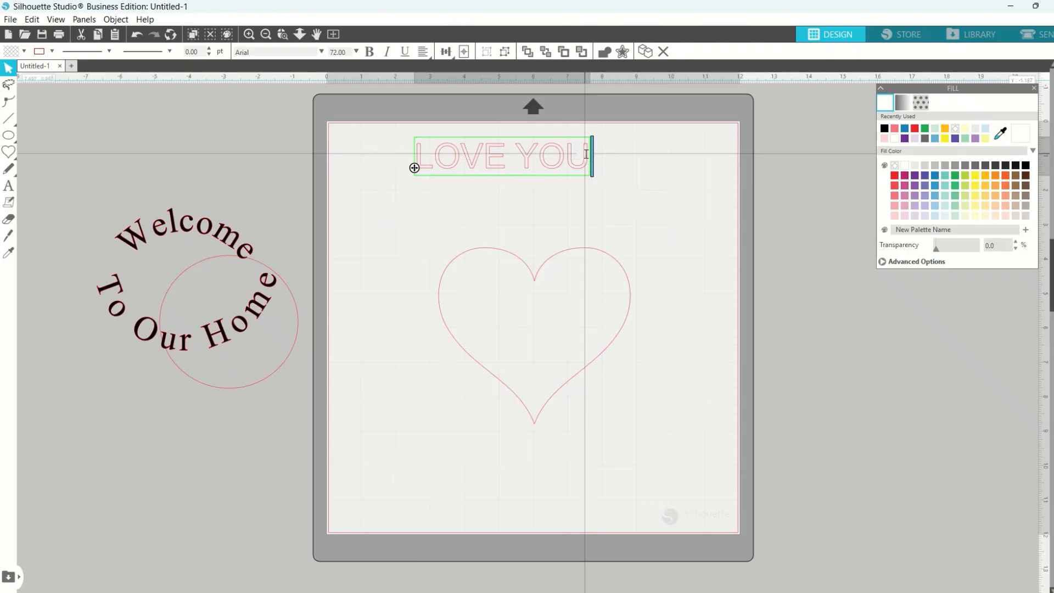
drag(588, 154, 413, 158)
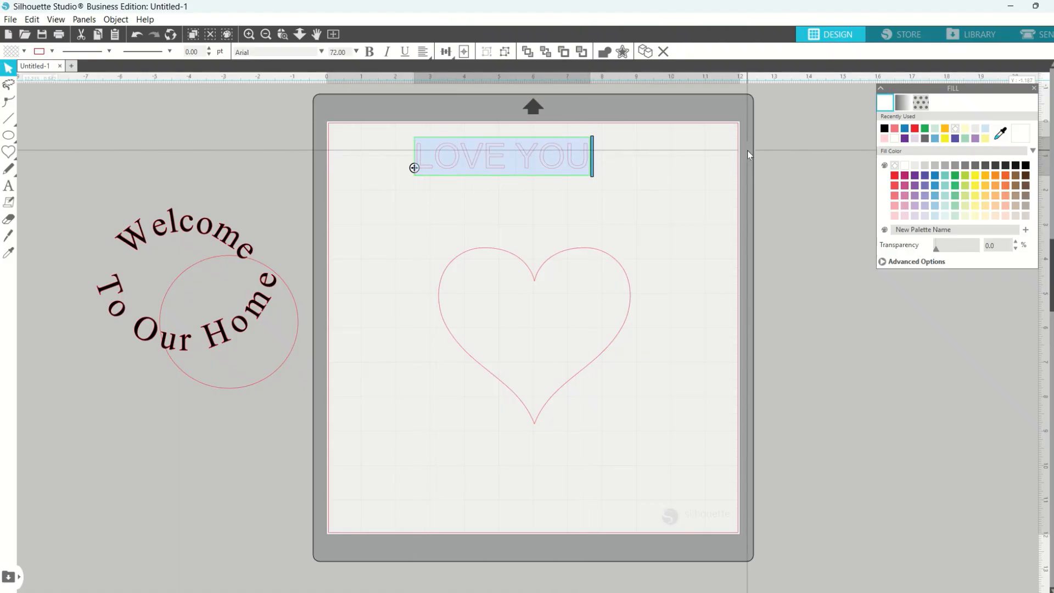
click(885, 130)
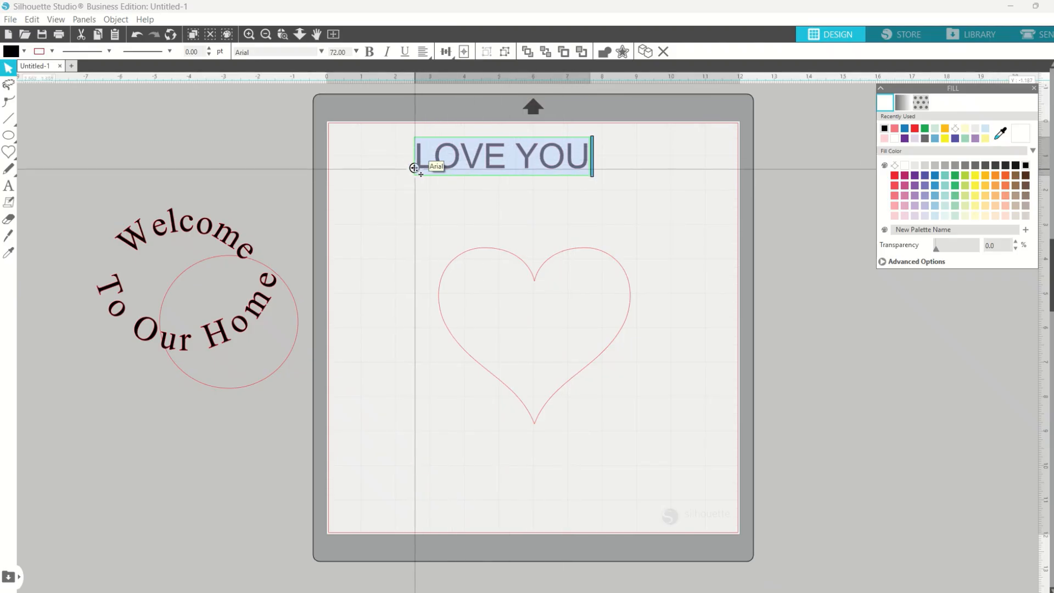
Step: Attach "LOVE YOU" to the upper curve of the heart and insert extra space between the two words
drag(415, 168, 446, 279)
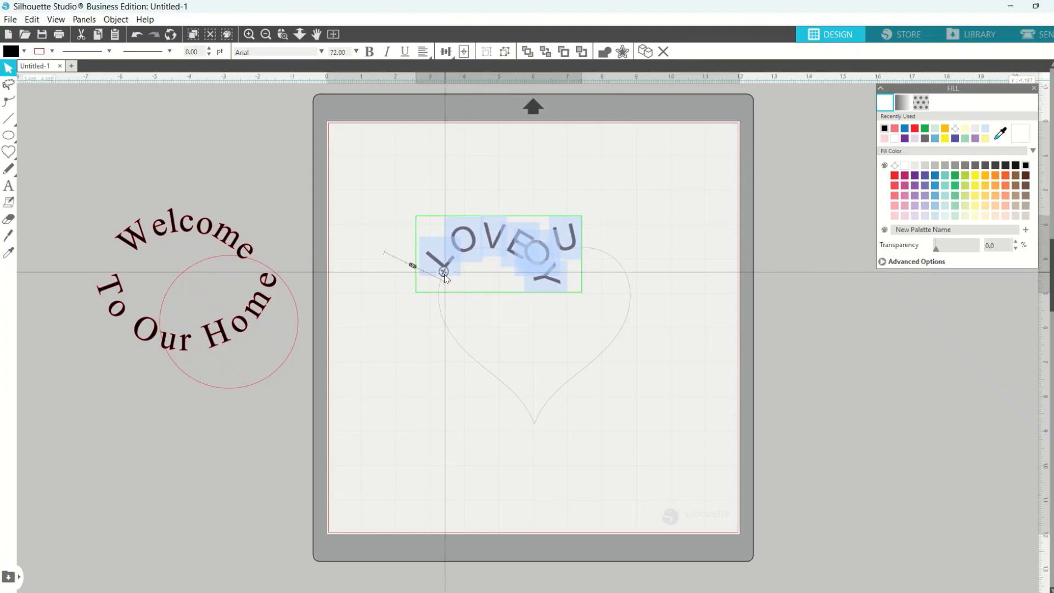
click(529, 241)
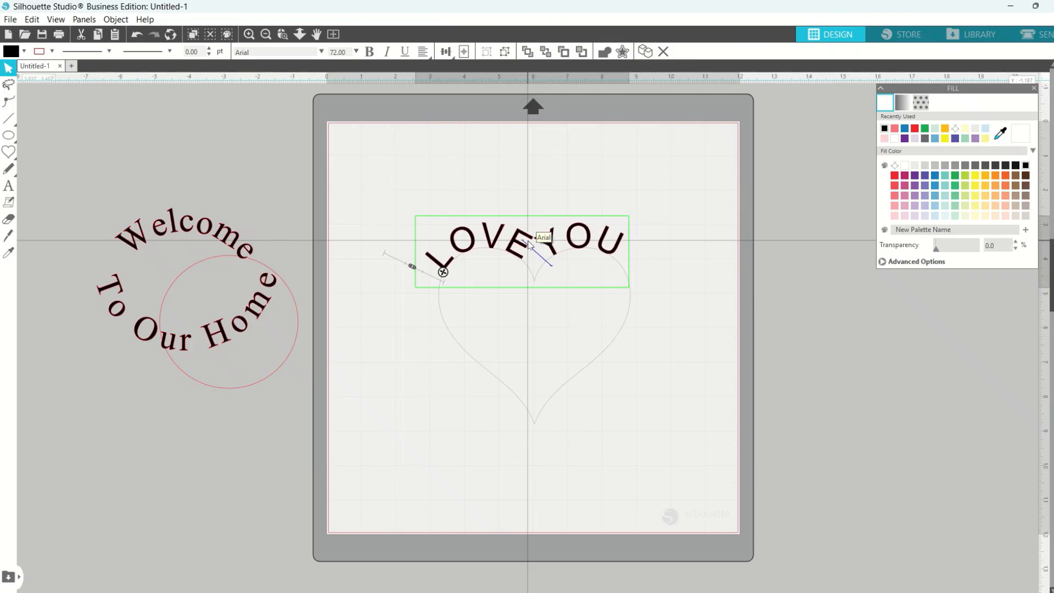
click(557, 146)
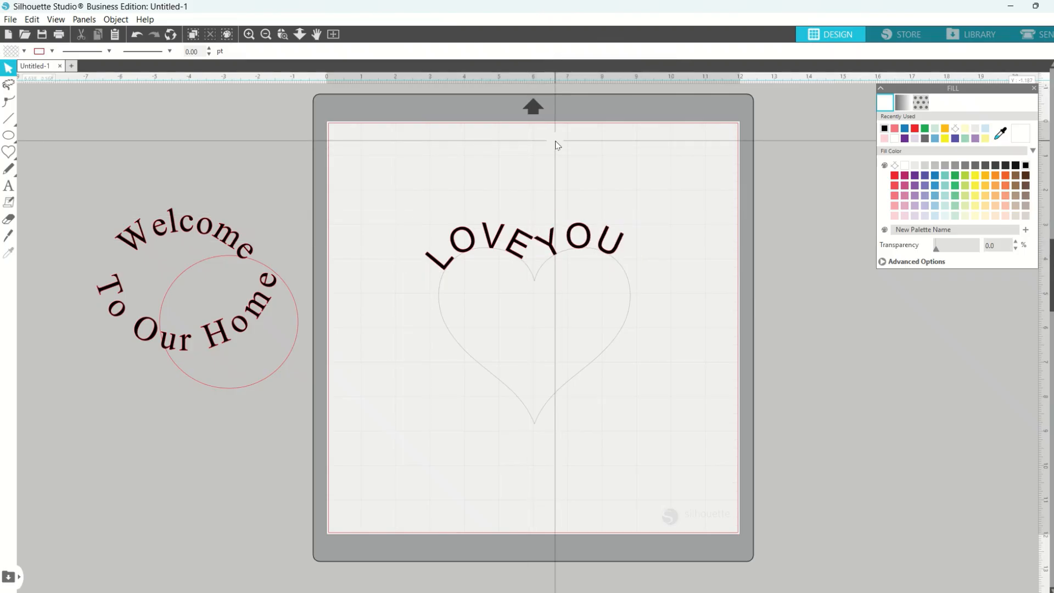
Step: Slide "LOVE YOU" slightly further along the heart's outline so the words sit better over the two lobes
click(440, 266)
double_click(444, 265)
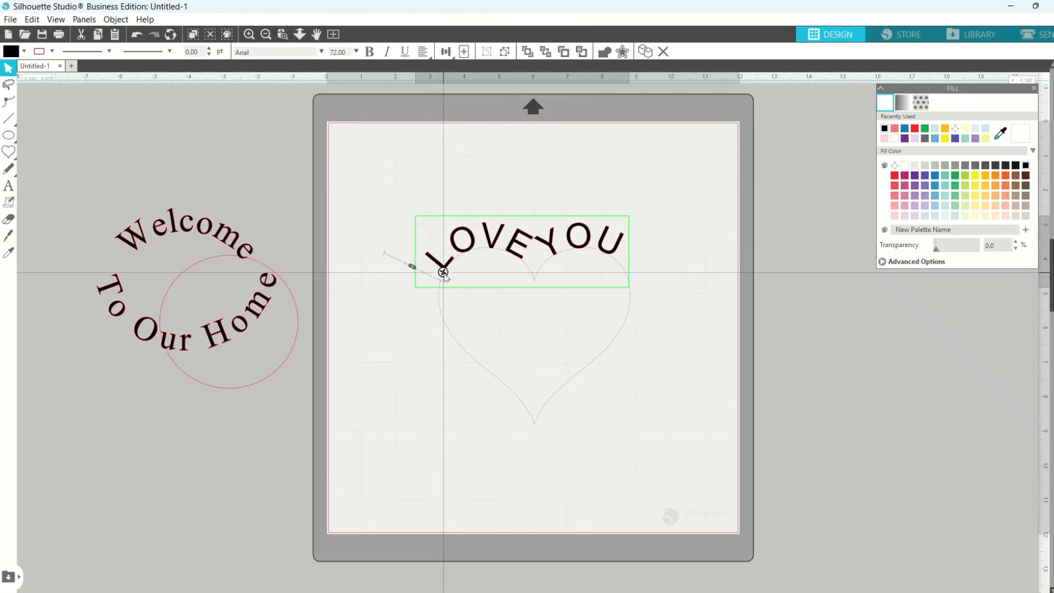
drag(444, 272, 458, 275)
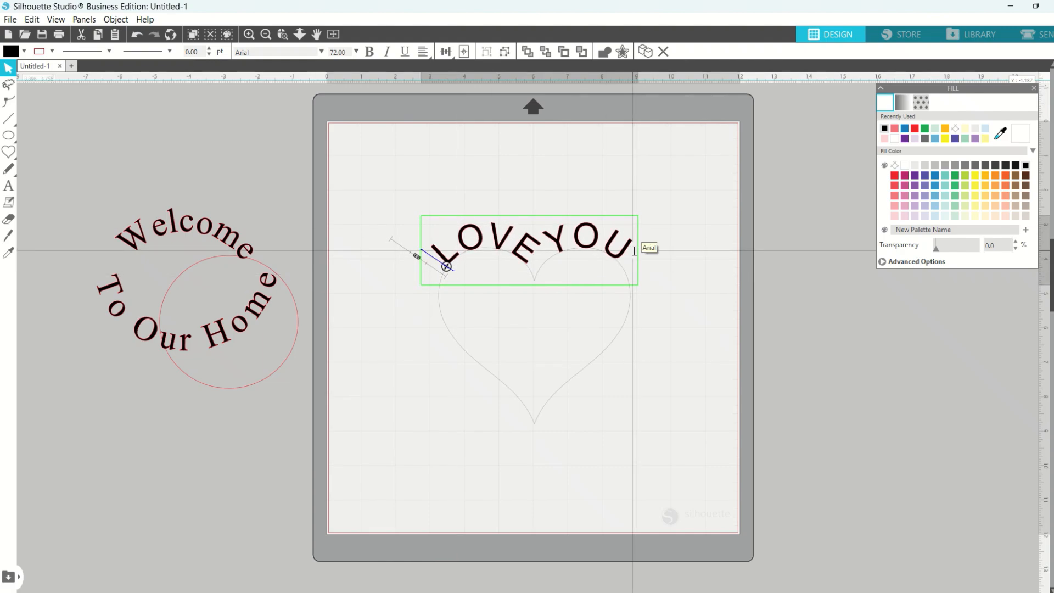
Step: Try the fonts Times New Roman, Cassandra Personal Use, Carmine and Chastalia Script on the "LOVE YOU" text
drag(634, 253, 445, 262)
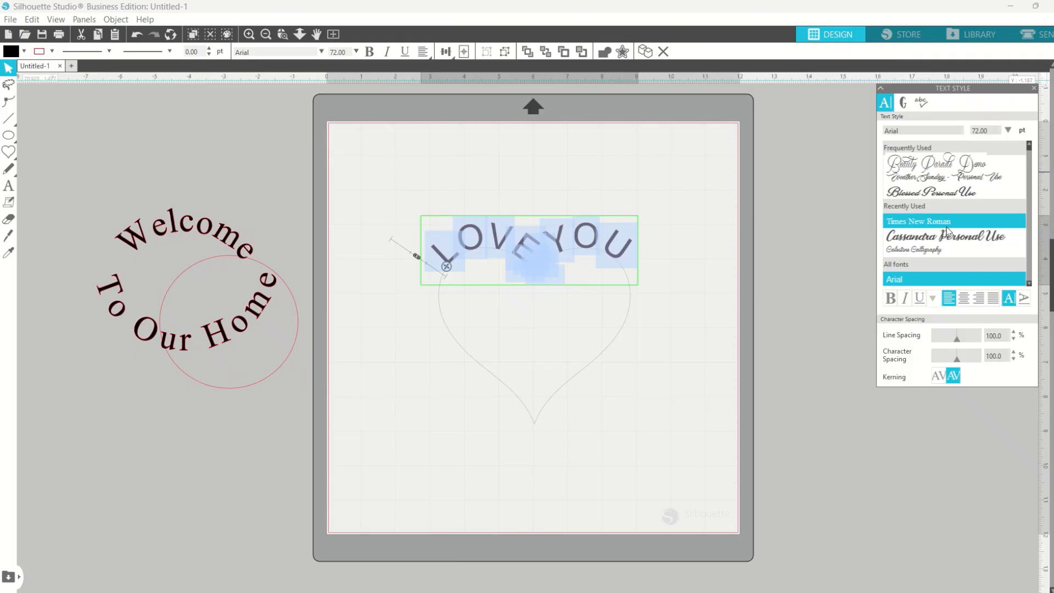
click(946, 225)
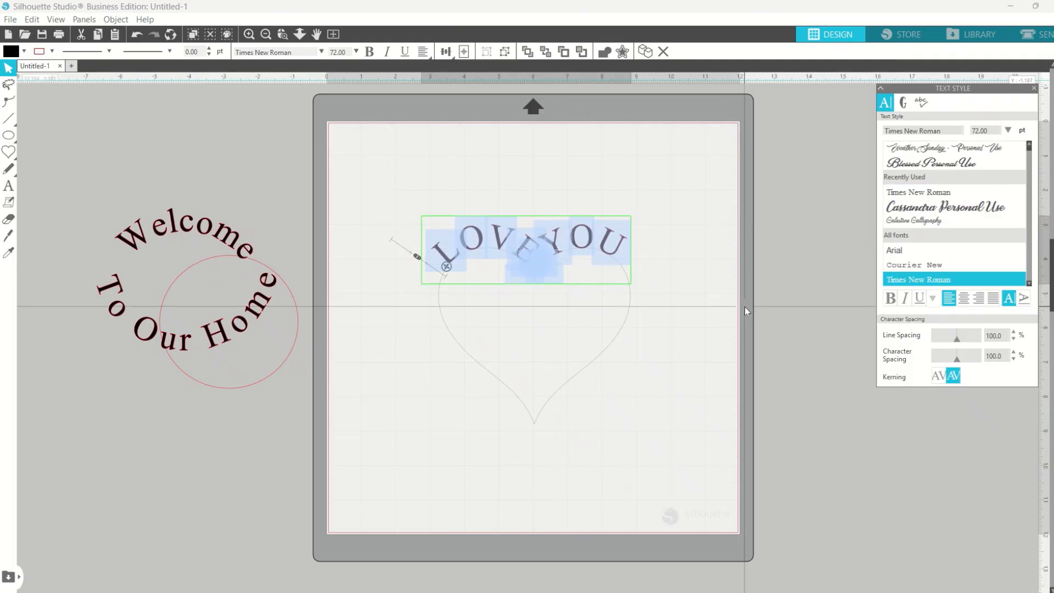
click(958, 205)
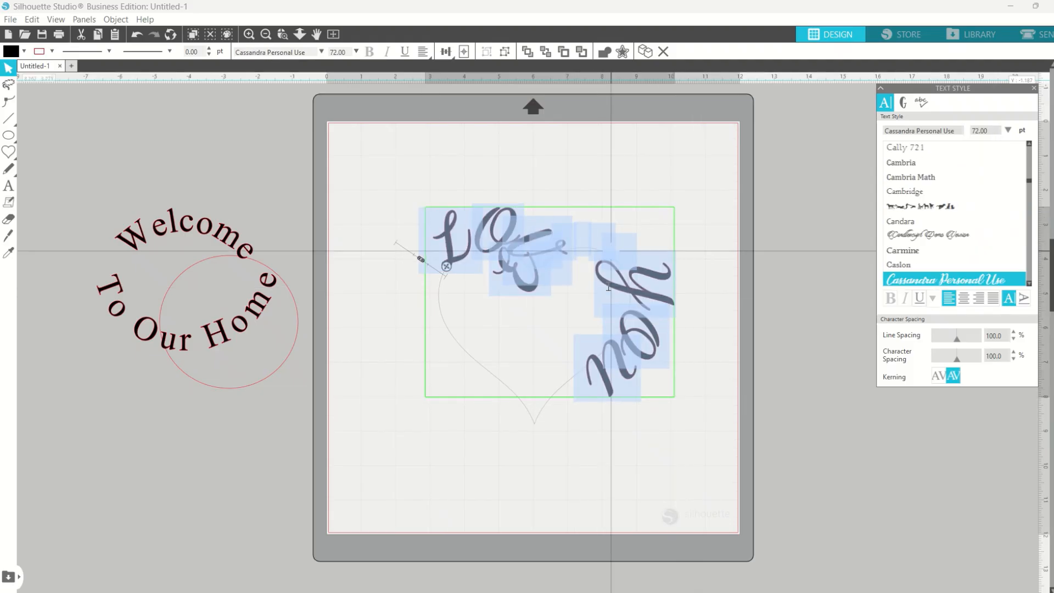
click(908, 256)
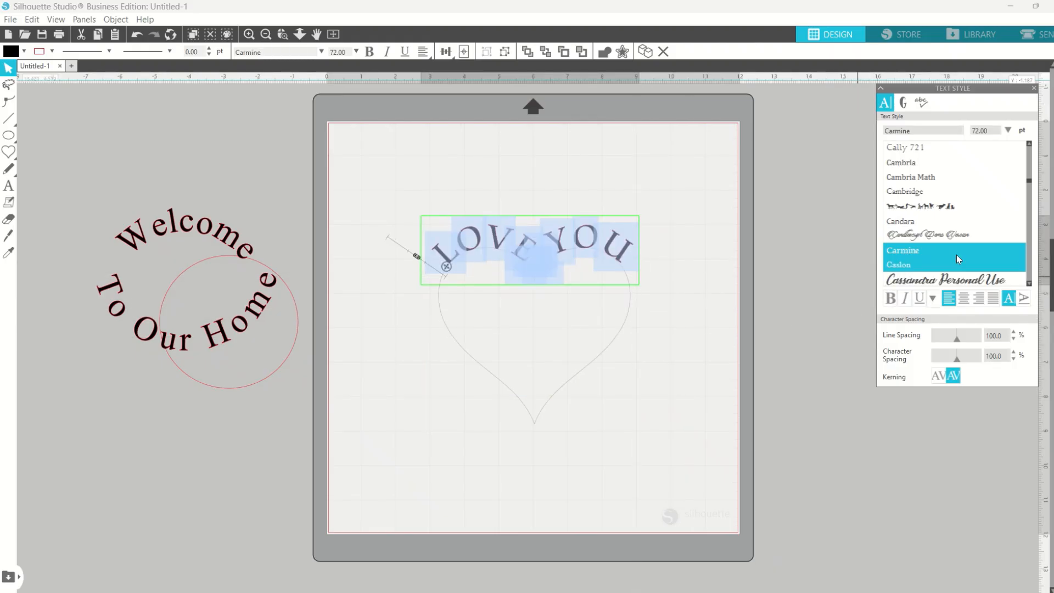
click(1029, 285)
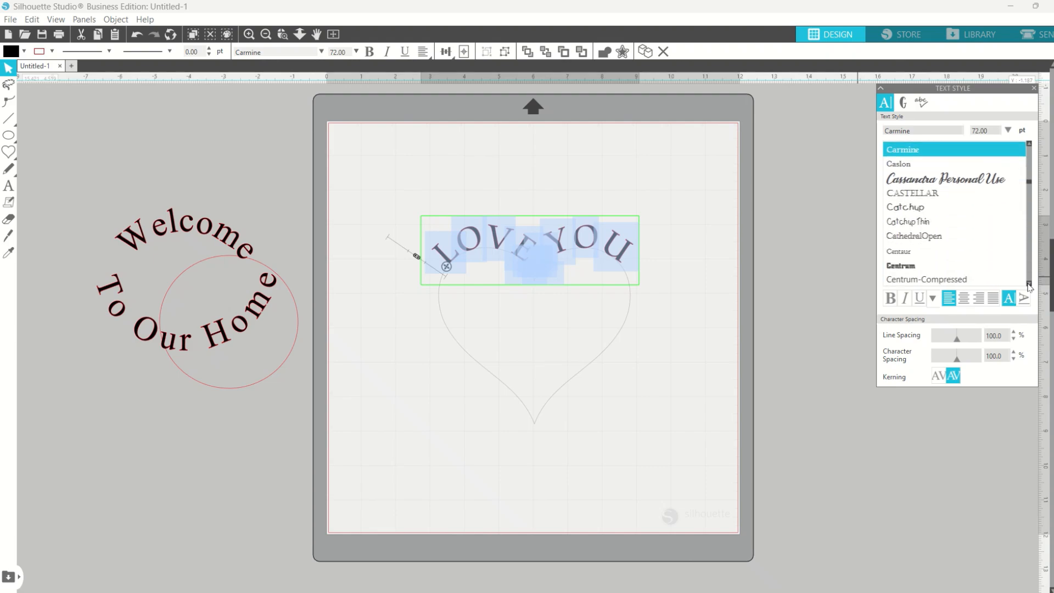
drag(1029, 284, 1029, 284)
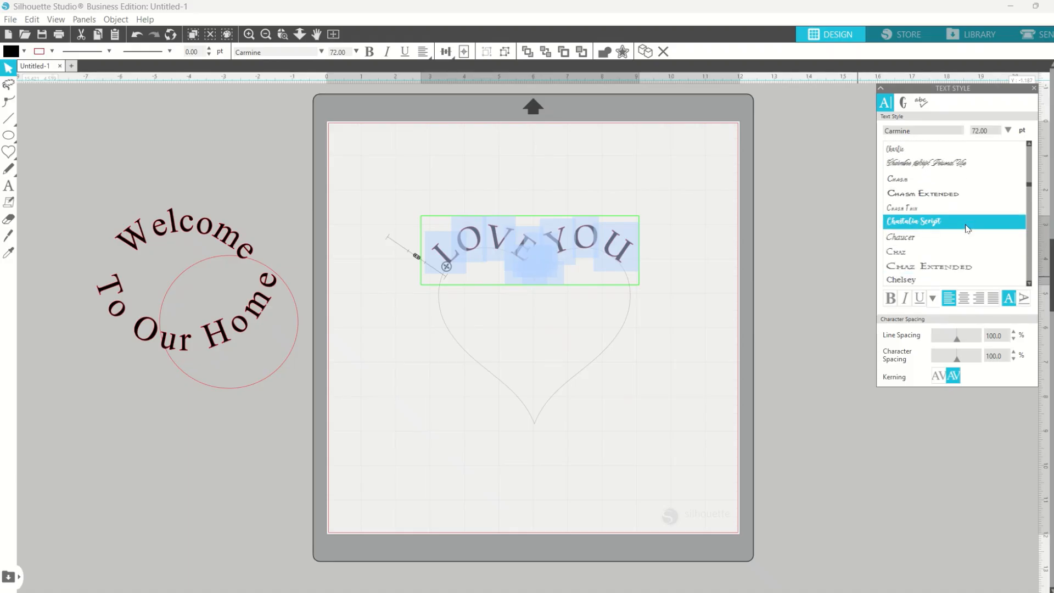
click(967, 229)
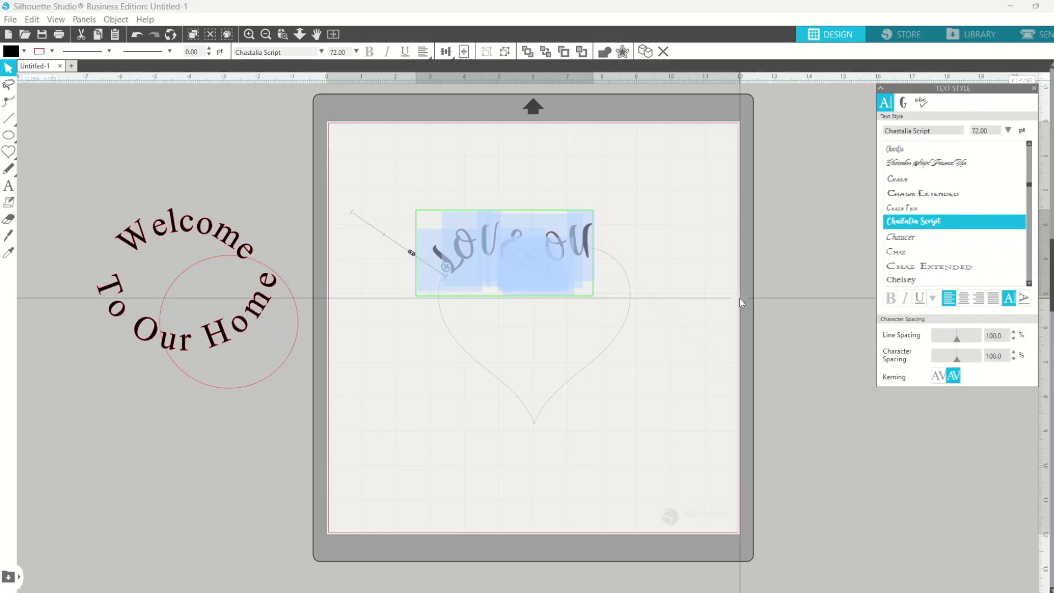
click(721, 312)
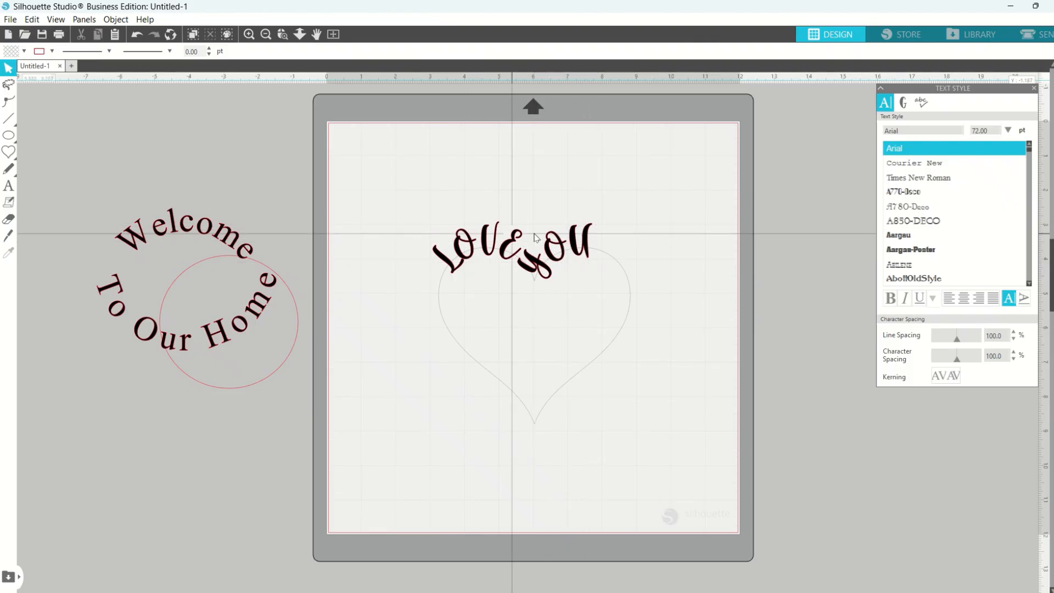
Step: Set "LOVE YOU" in the Chelsey font after trying its Wide, Thin and Condensed variants, and widen the gap between the words
click(585, 242)
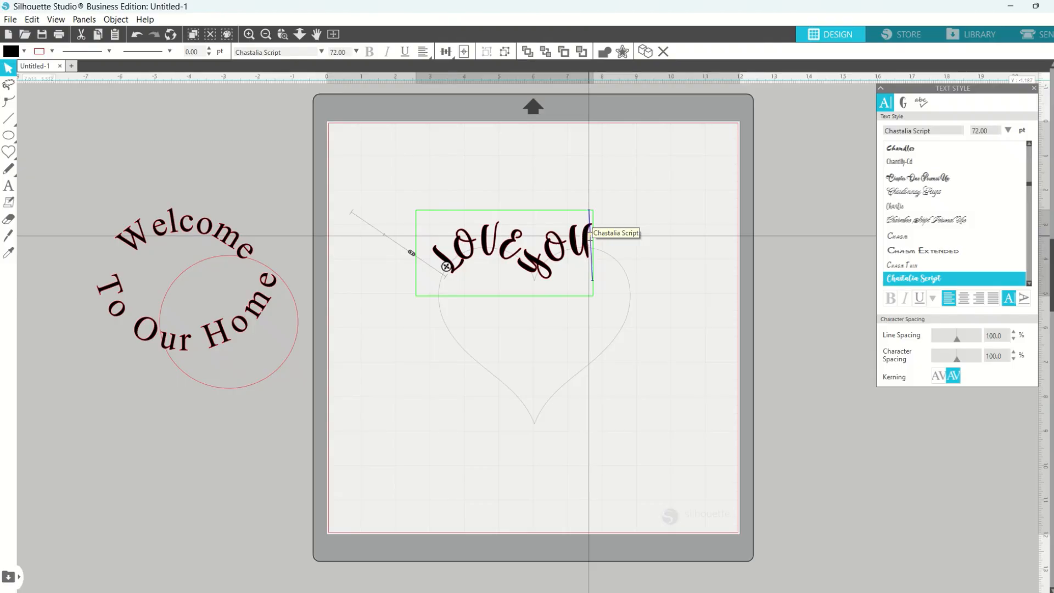
drag(591, 237, 430, 252)
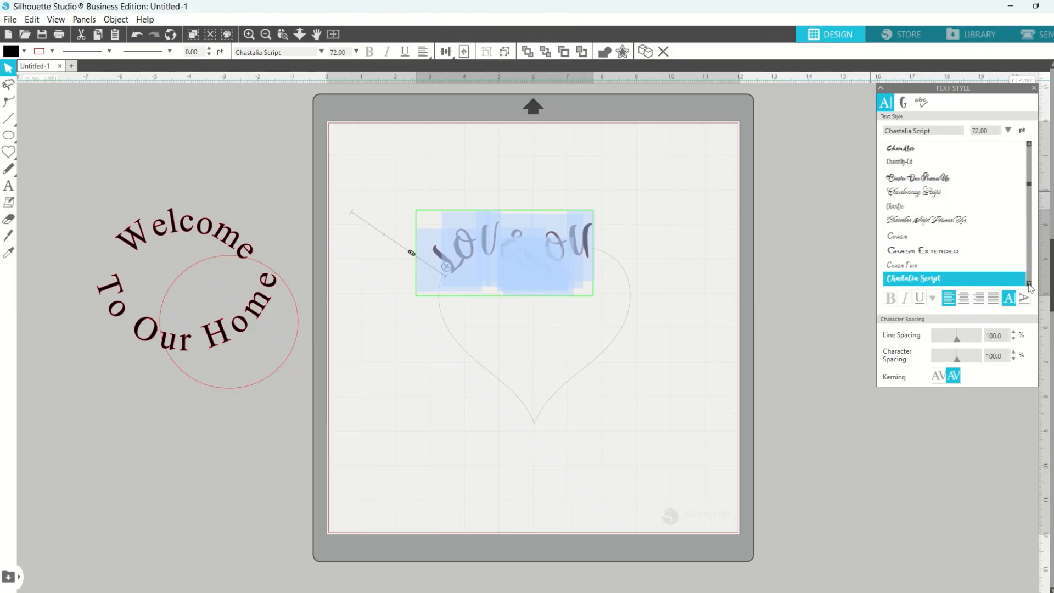
scroll(1031, 285, down, 8)
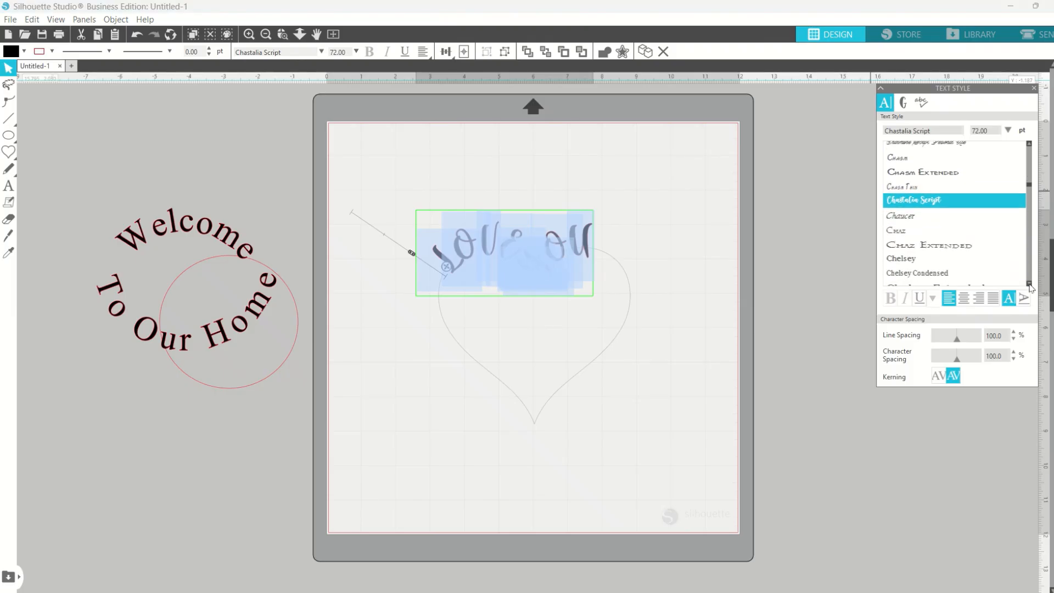
click(1029, 283)
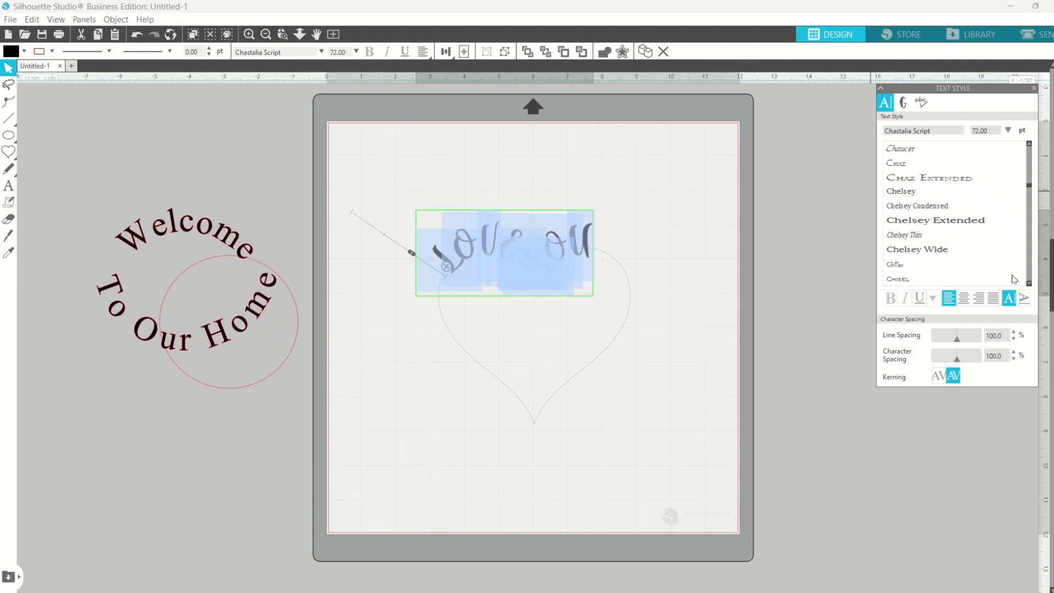
click(978, 251)
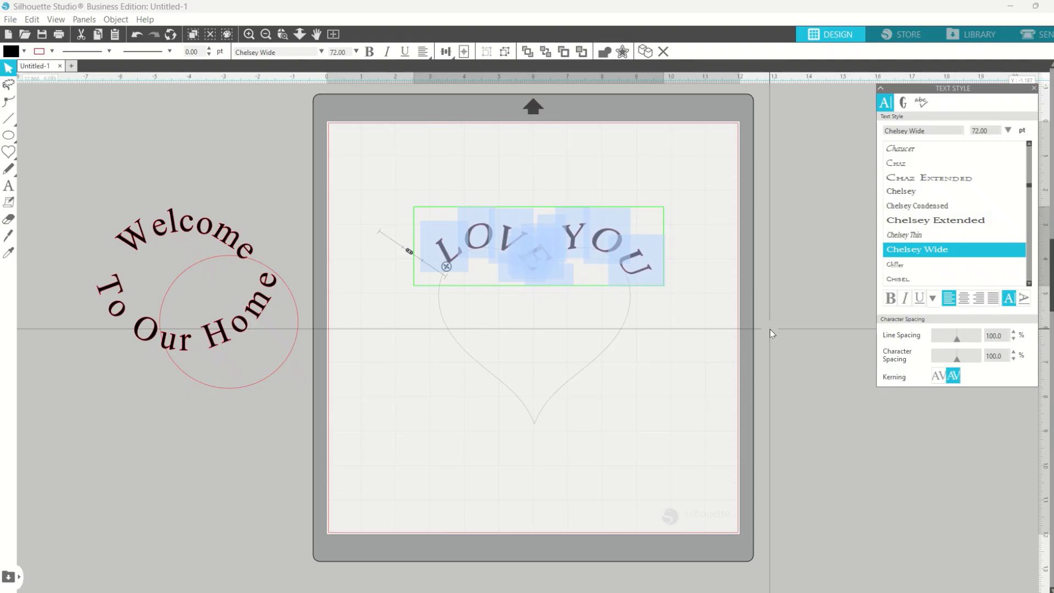
click(932, 236)
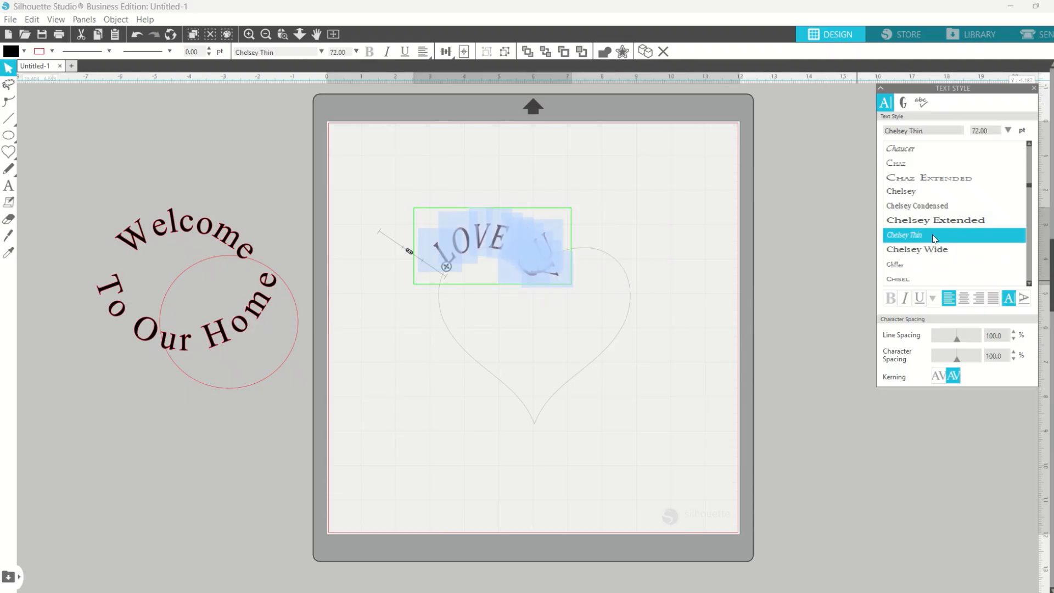
click(954, 206)
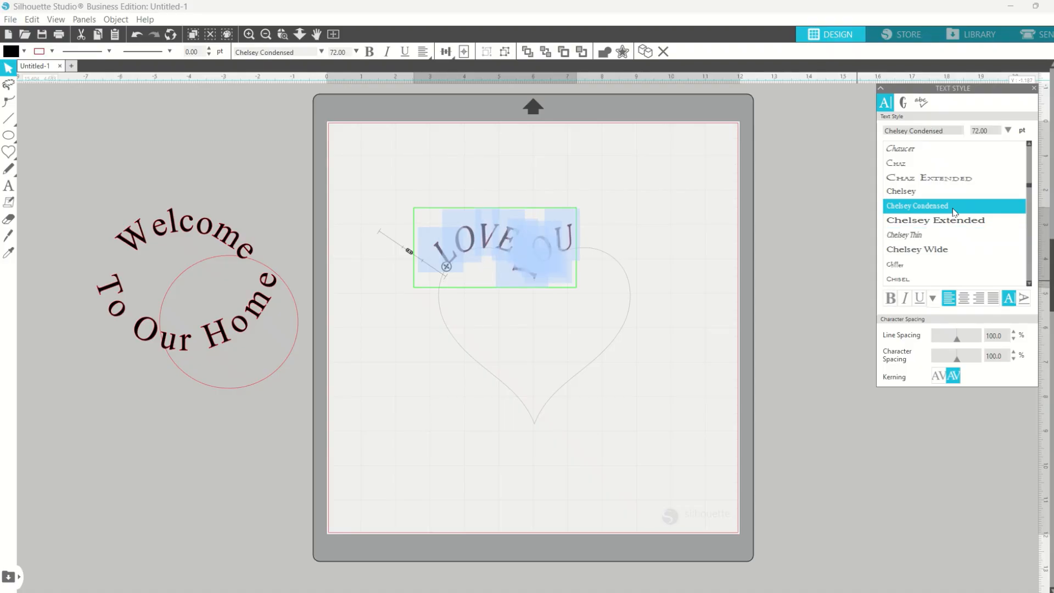
click(916, 193)
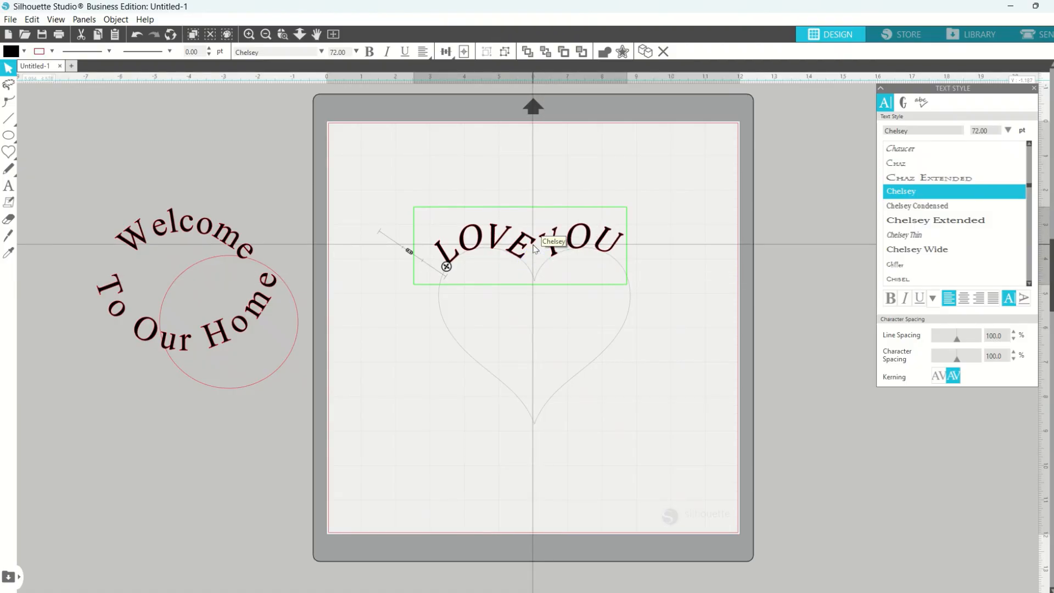
click(544, 154)
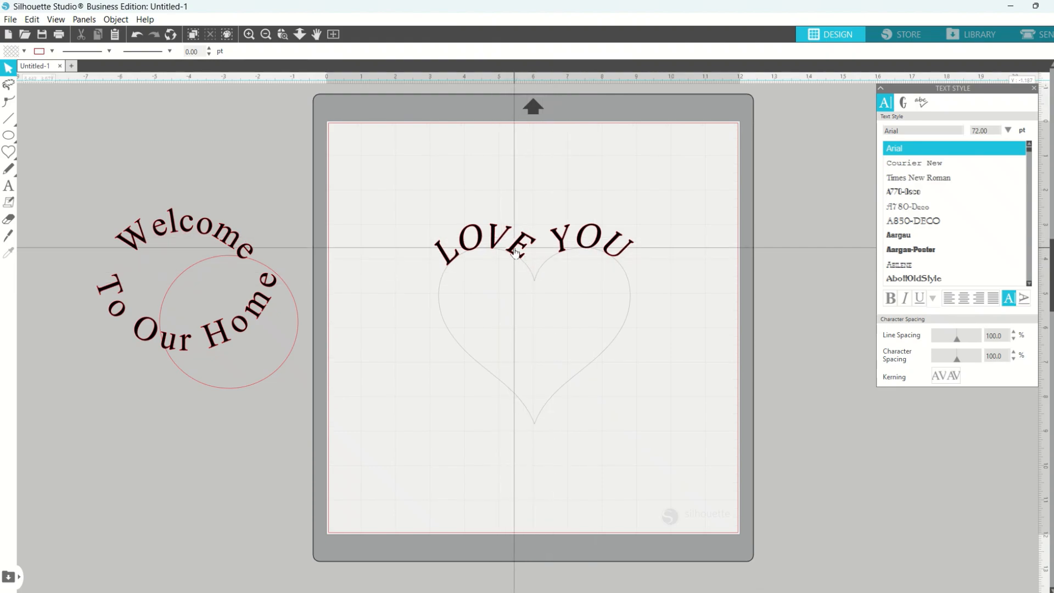
Step: Shift the curved "LOVE YOU" text inside the heart's outline and increase its character spacing to 125%
double_click(515, 252)
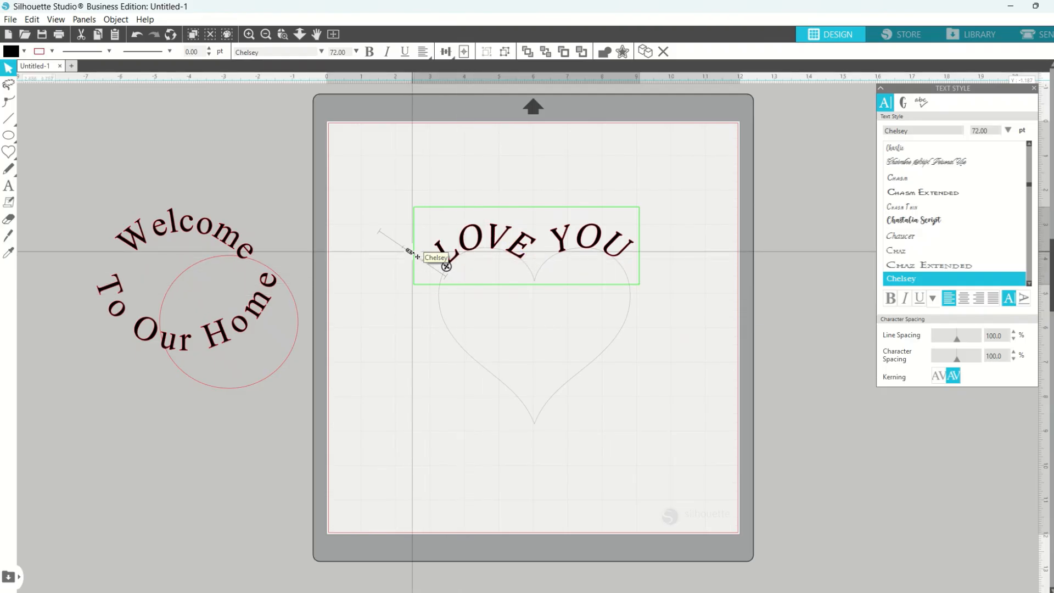
drag(409, 251, 434, 268)
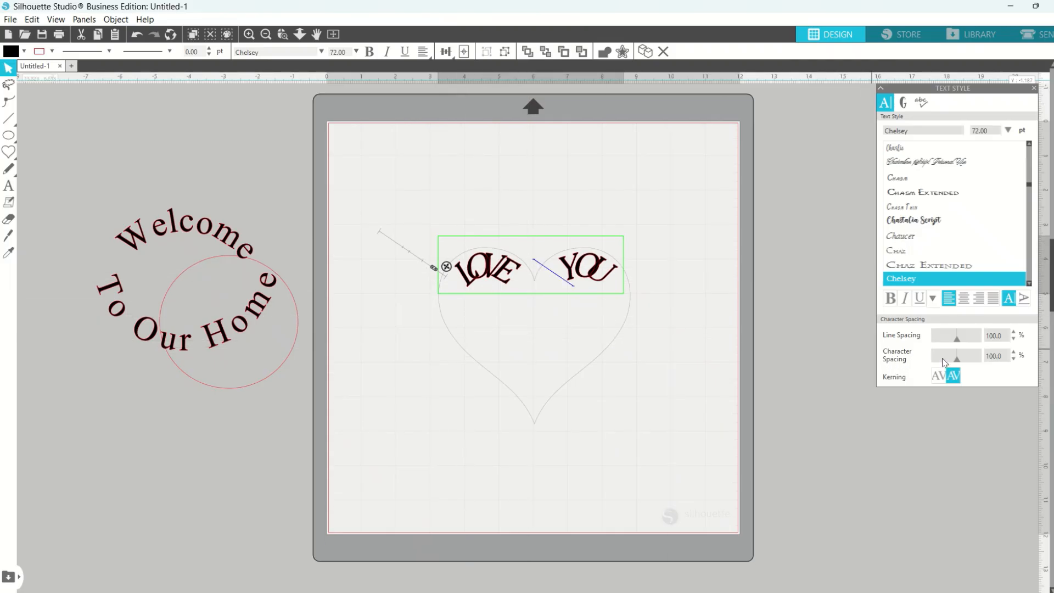
click(1014, 354)
click(1014, 353)
click(1014, 354)
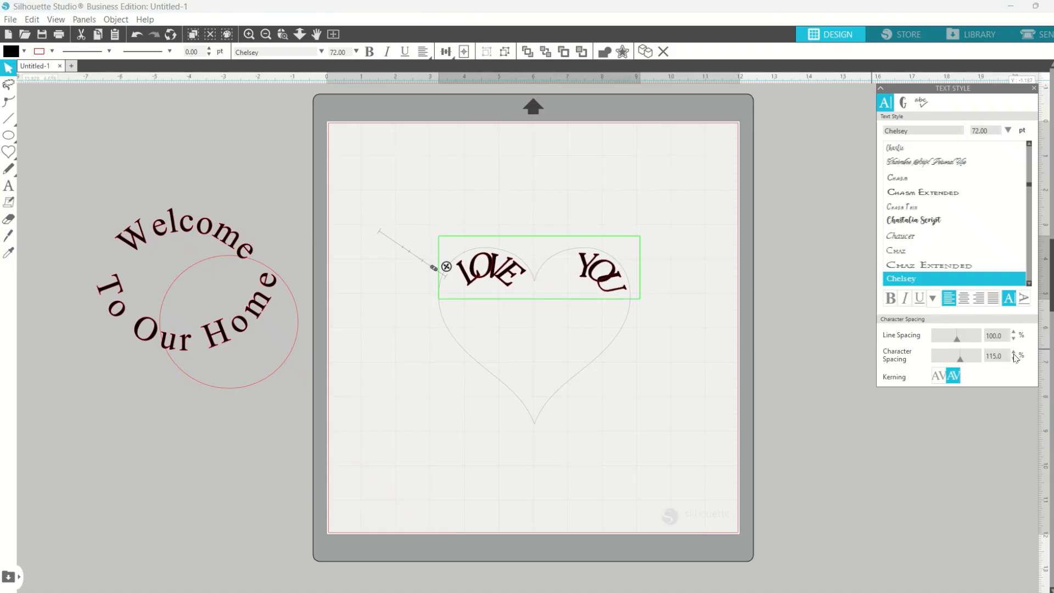
click(1014, 354)
click(1014, 354)
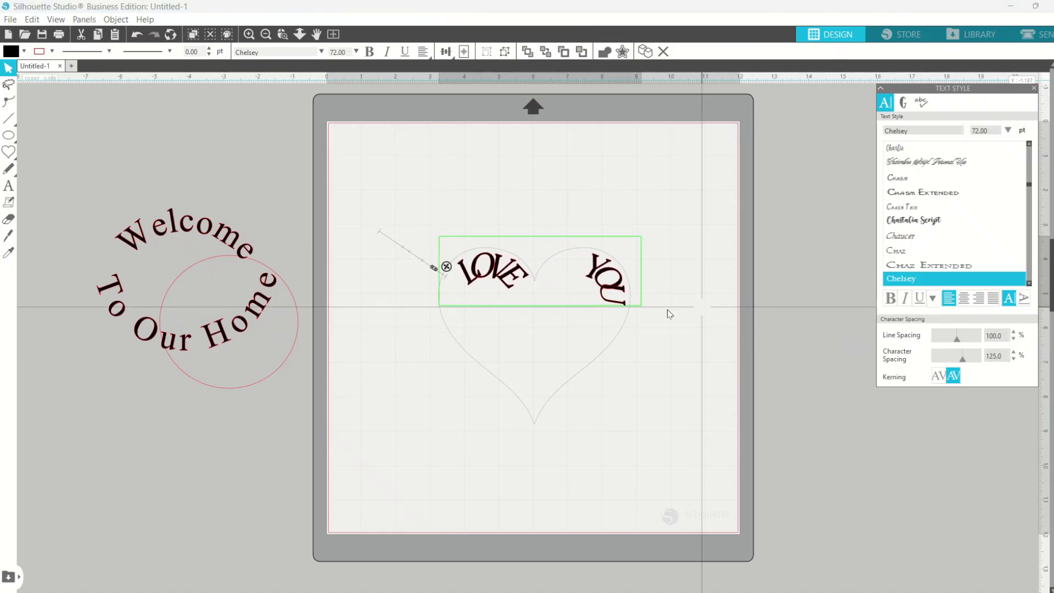
Step: Delete extra spaces between "LOVE" and "YOU" to bring "YOU" back toward the heart's center notch
click(585, 269)
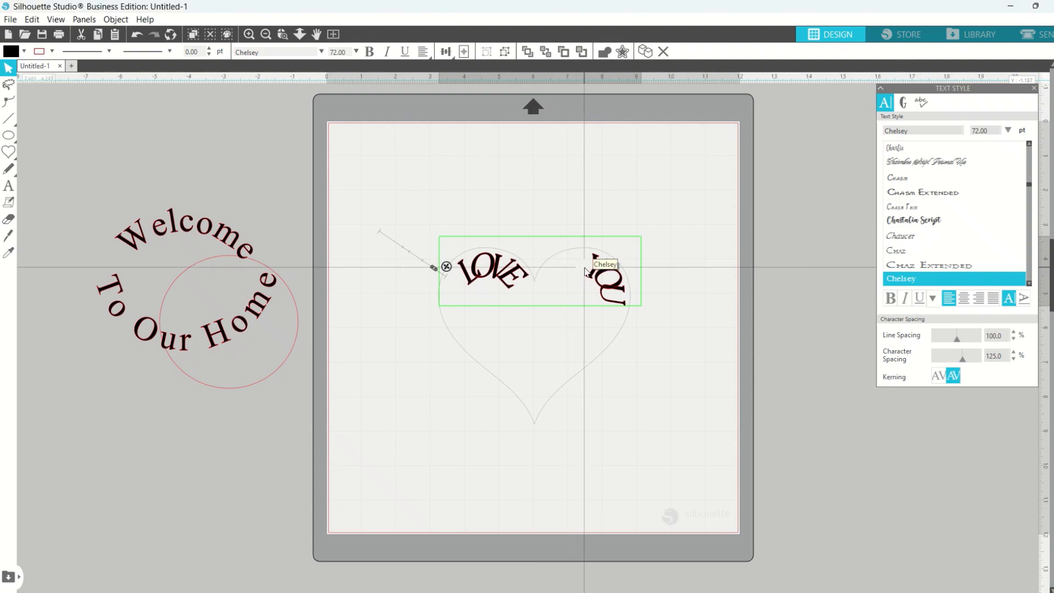
key(BackSpace)
key(BackSpace)
key(BackSpace)
key(BackSpace)
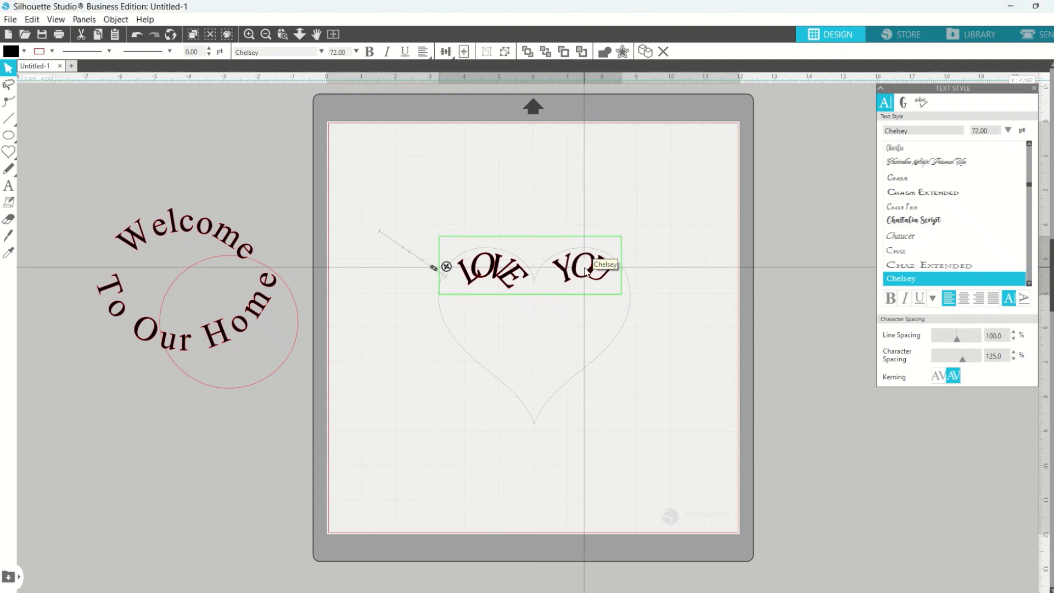
key(BackSpace)
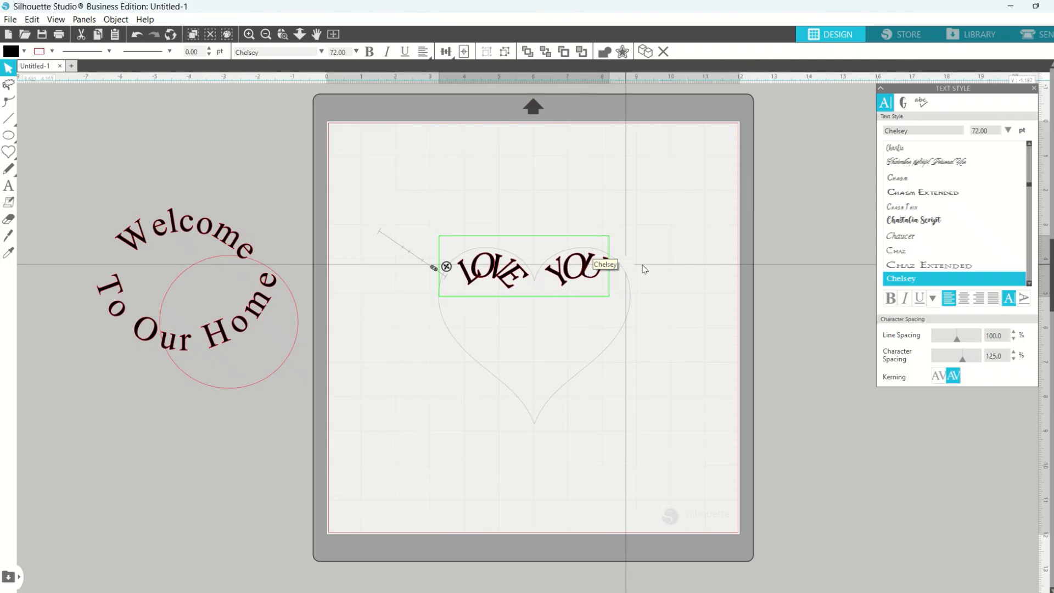
Step: Increase the character spacing of the "LOVE YOU" text to 140%
click(1014, 353)
click(1014, 352)
click(1013, 352)
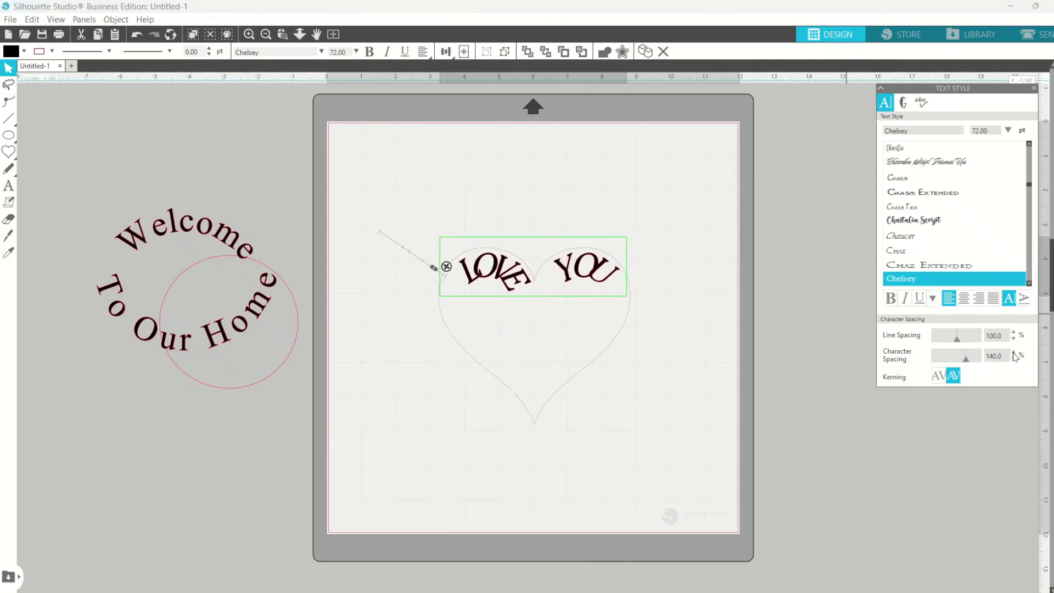
Step: Increase the character spacing of "LOVE YOU" to 150% and delete extra spaces between the two words
click(1014, 352)
click(1014, 352)
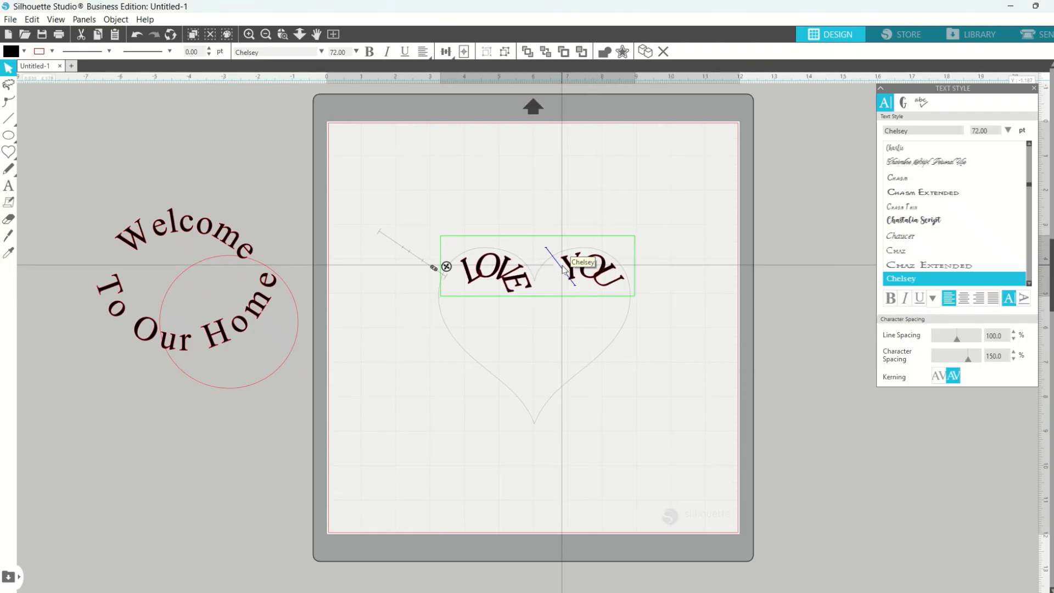
key(BackSpace)
key(BackSpace)
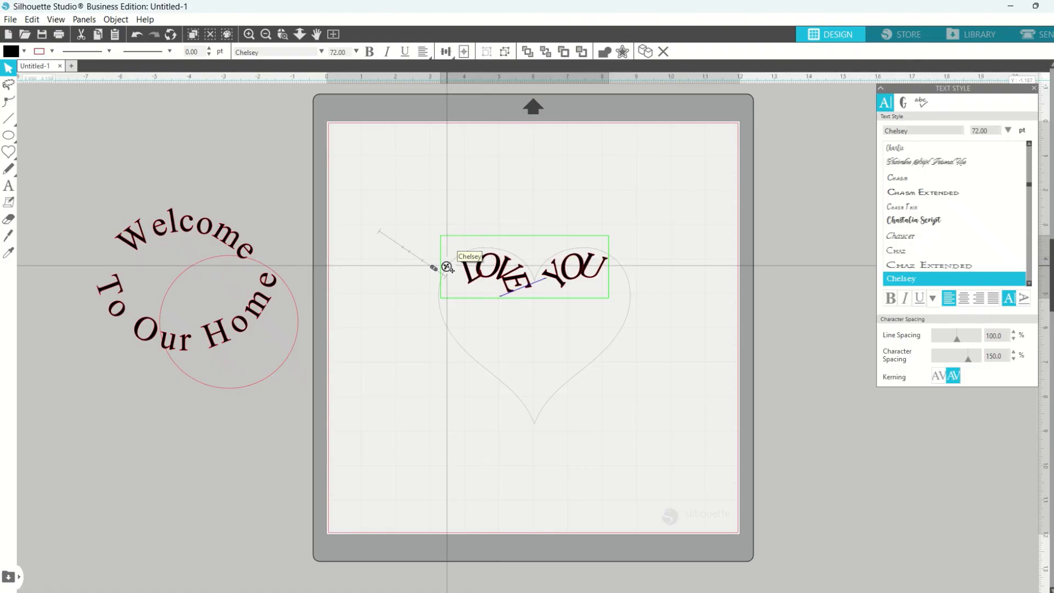
Step: Slide "LOVE YOU" back down the heart's left lobe and increase its character spacing to 170%
drag(446, 267, 442, 279)
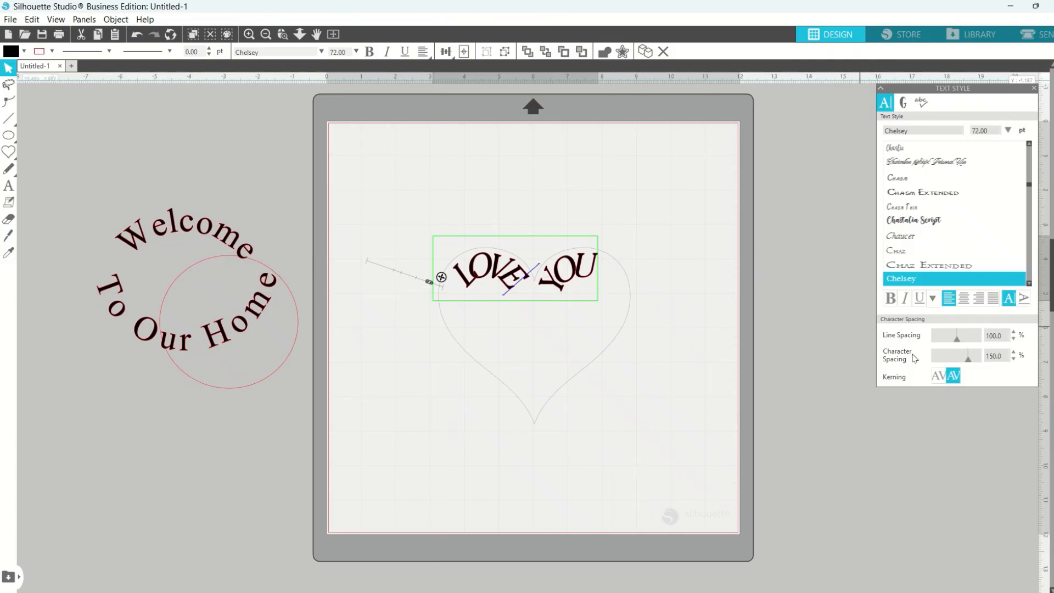
click(1013, 354)
click(1013, 353)
click(1013, 354)
click(1013, 353)
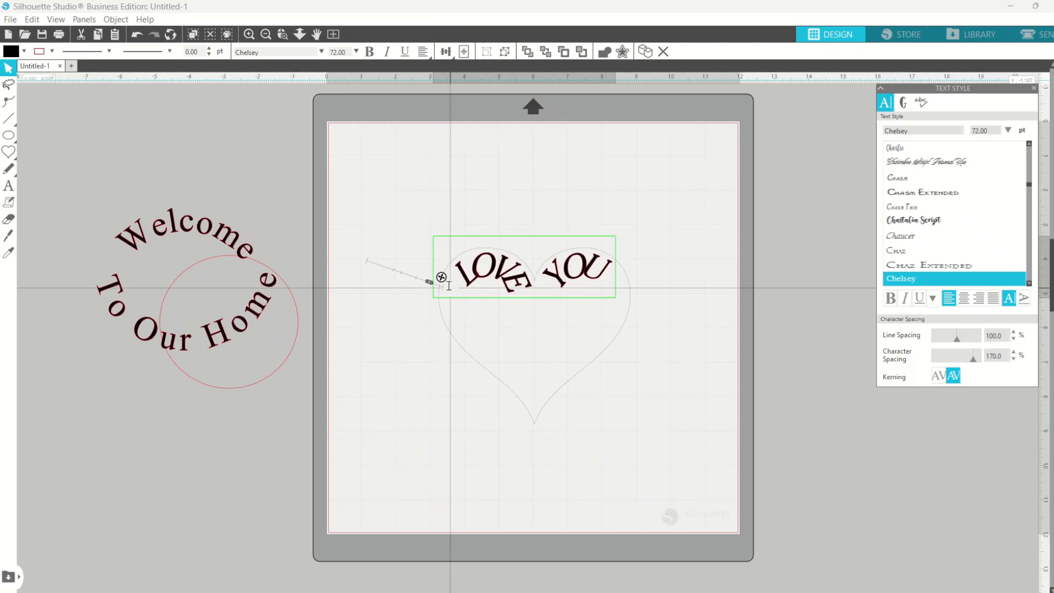
drag(441, 277, 439, 285)
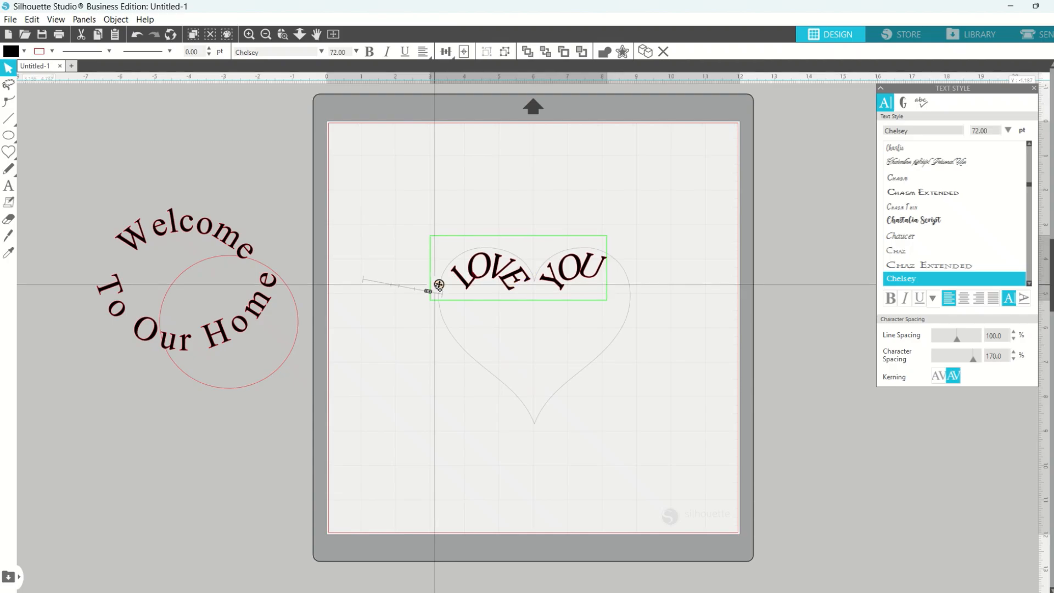
Step: Set the "LOVE YOU" character spacing to 175% after trying 180%, and compare the two kerning options
click(1013, 352)
click(1014, 352)
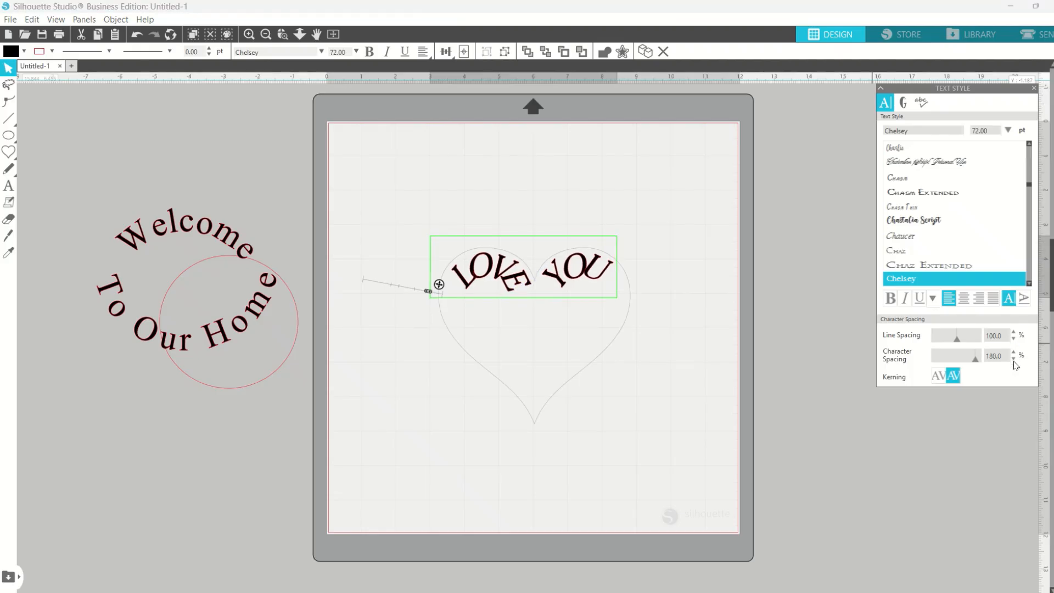
click(1013, 359)
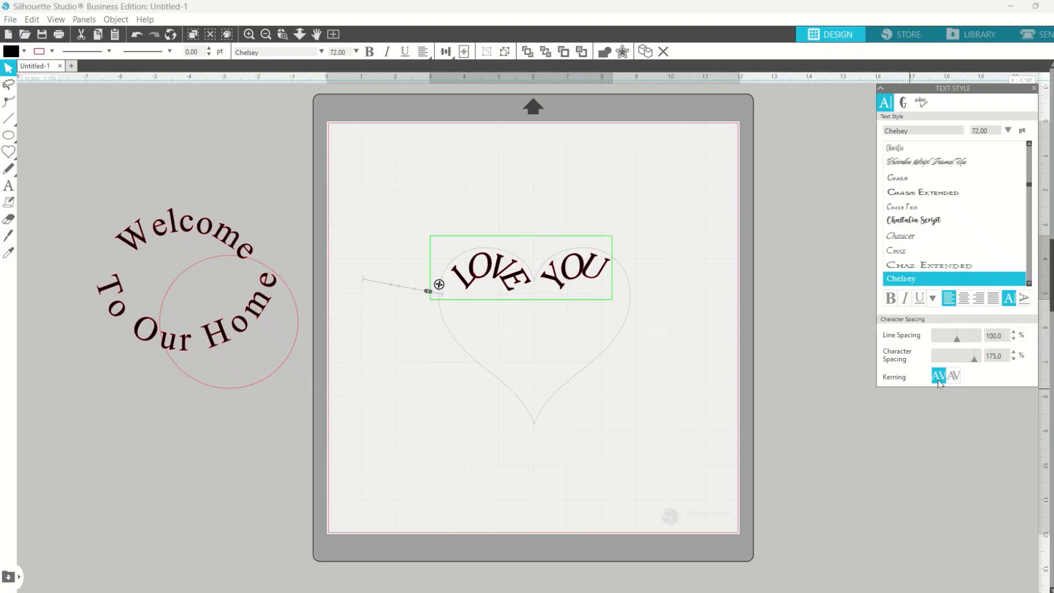
click(954, 377)
Step: Reduce the font size of the whole "LOVE YOU" text to 60 pt
click(1009, 130)
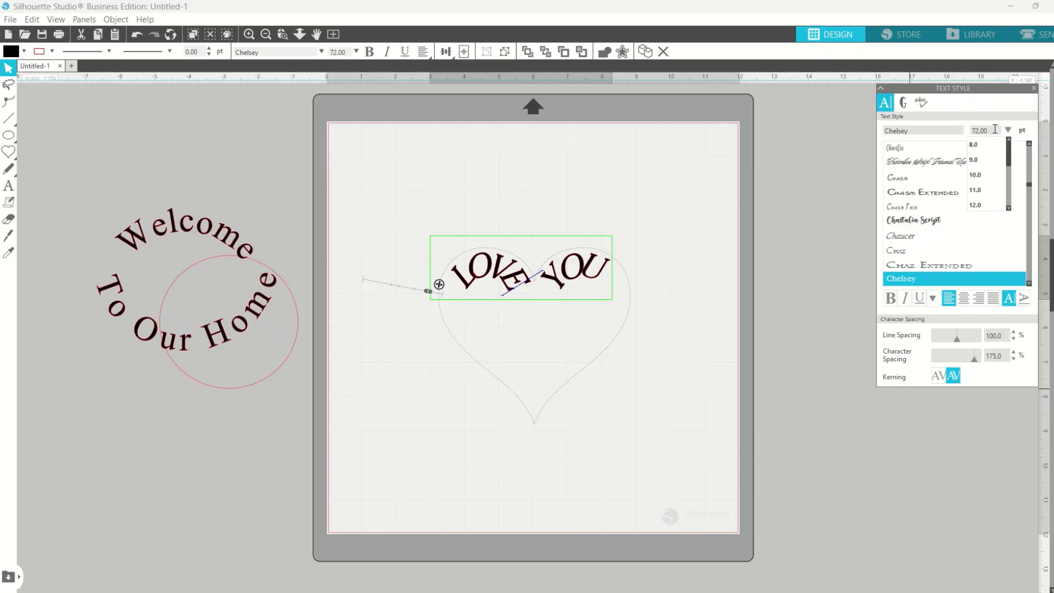
drag(995, 128, 958, 130)
text(60)
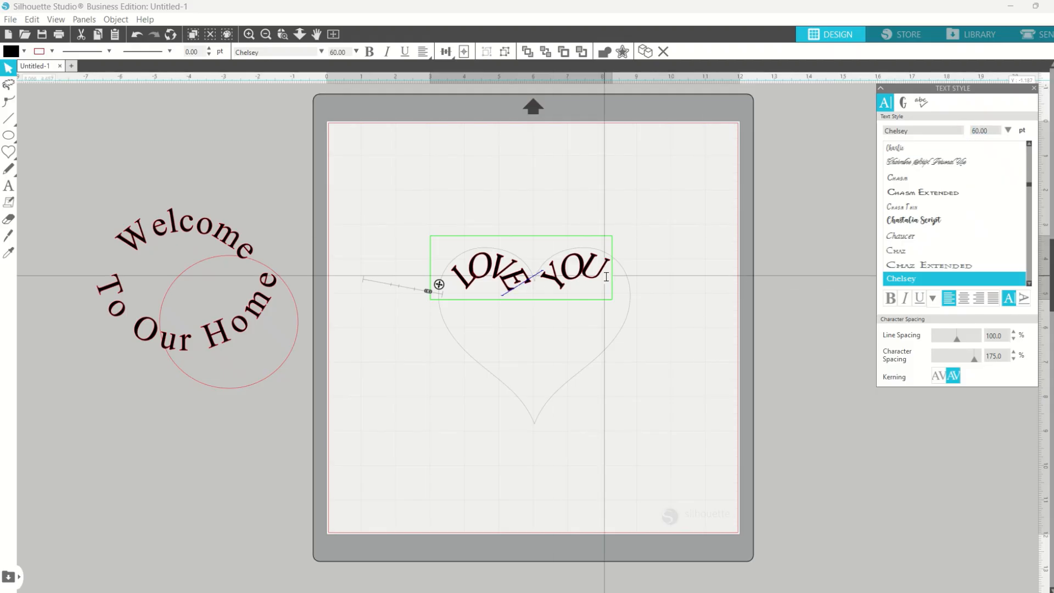
drag(607, 277, 437, 286)
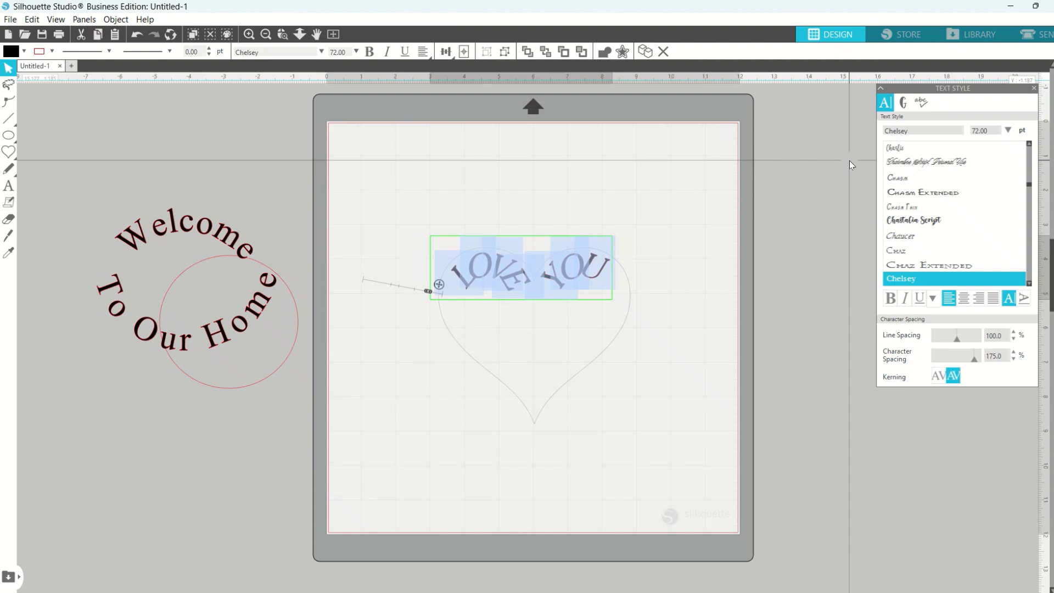
click(982, 131)
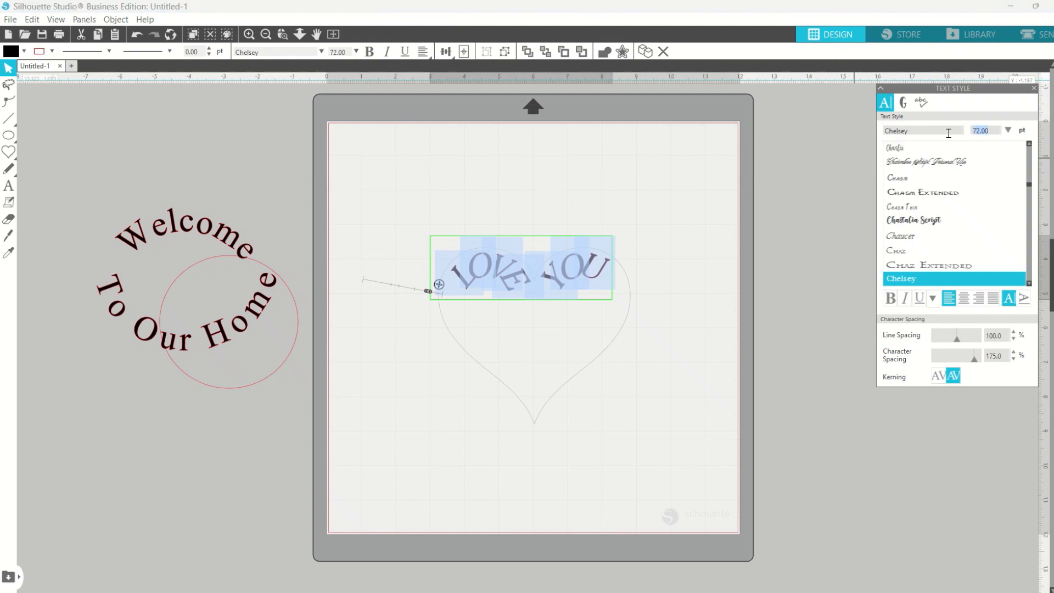
text(60)
key(Return)
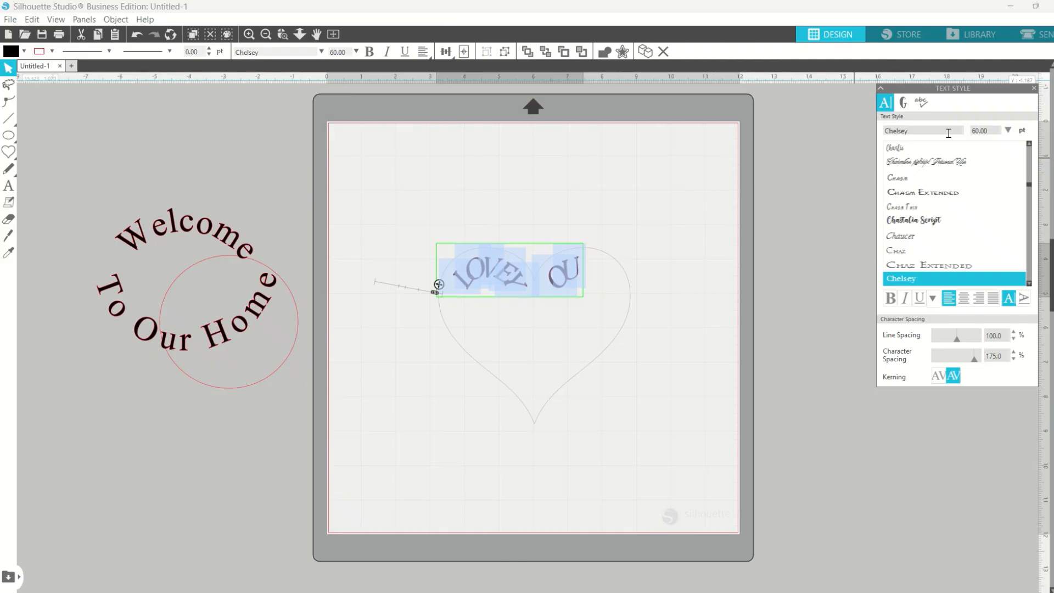
Step: Respace the text inside the heart's lobes with an added space between "LOVE" and "YOU" and 185% character spacing
click(514, 276)
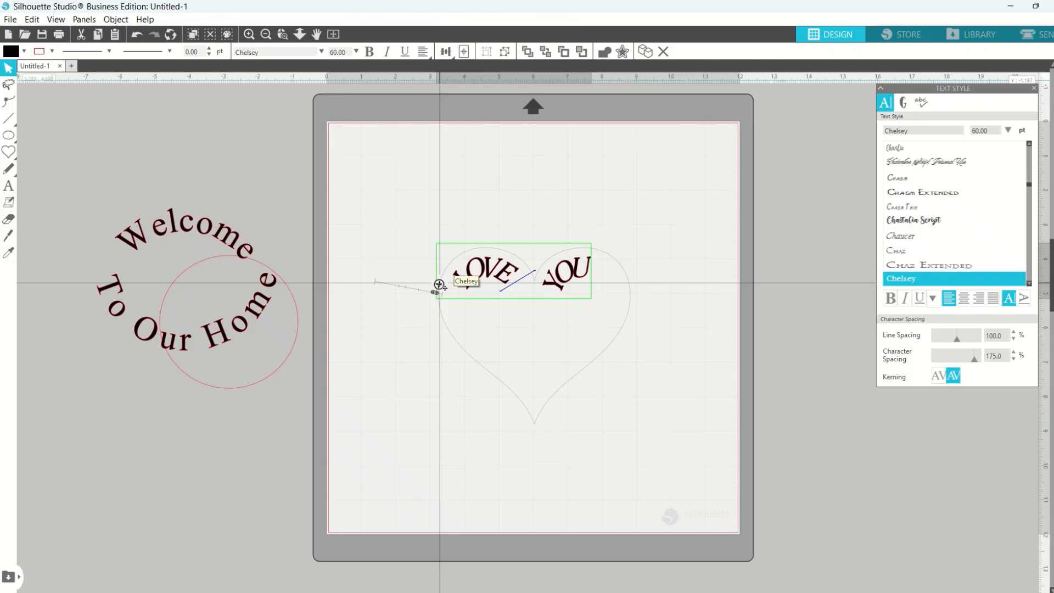
drag(441, 285, 451, 282)
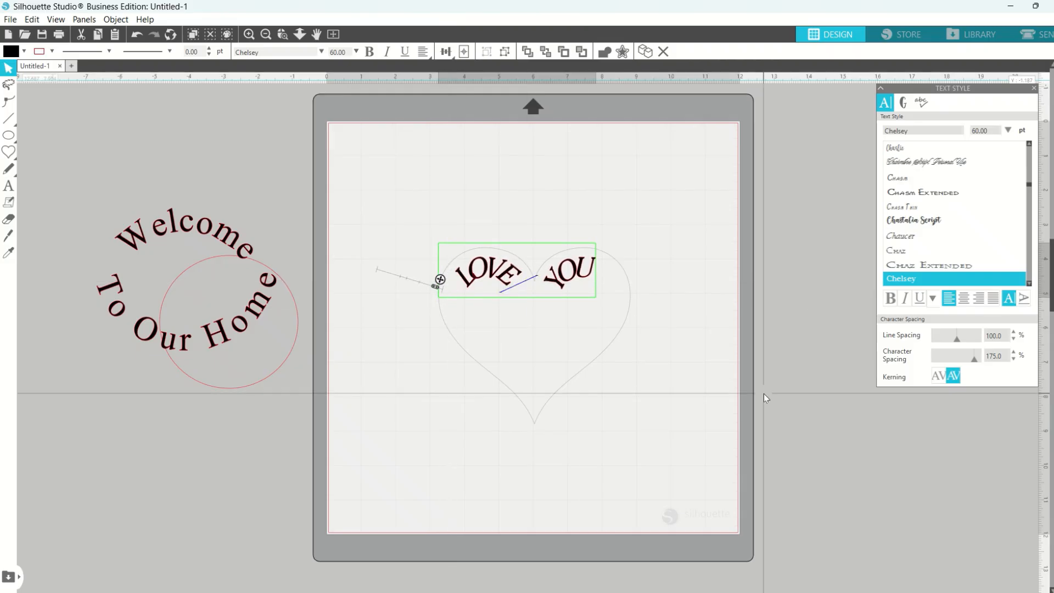
click(1013, 352)
click(1014, 352)
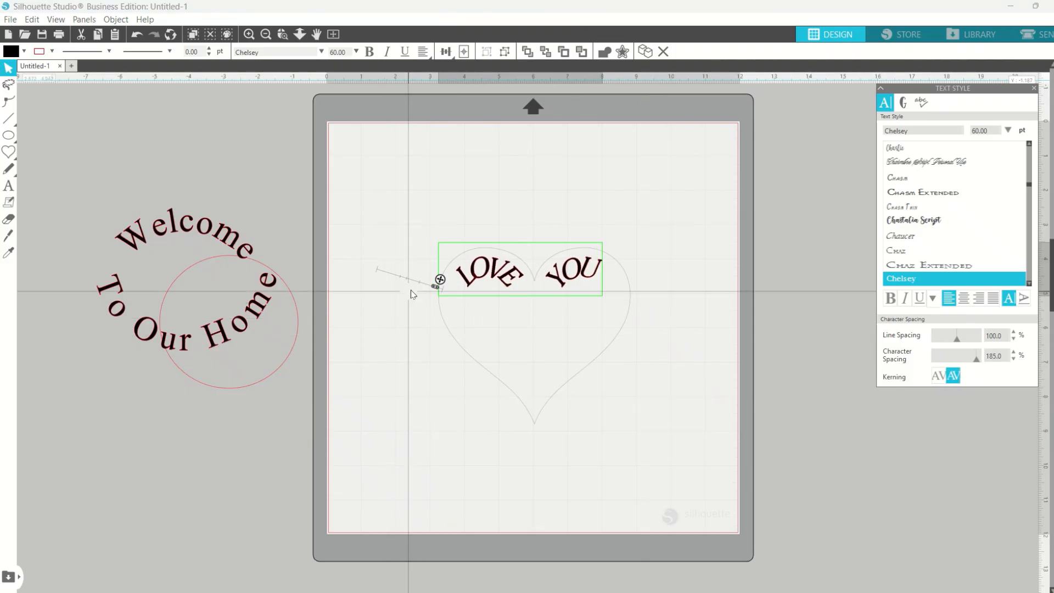
Step: Offset the "LOVE YOU" text outward so it curves just above the heart's outline
drag(434, 288, 432, 288)
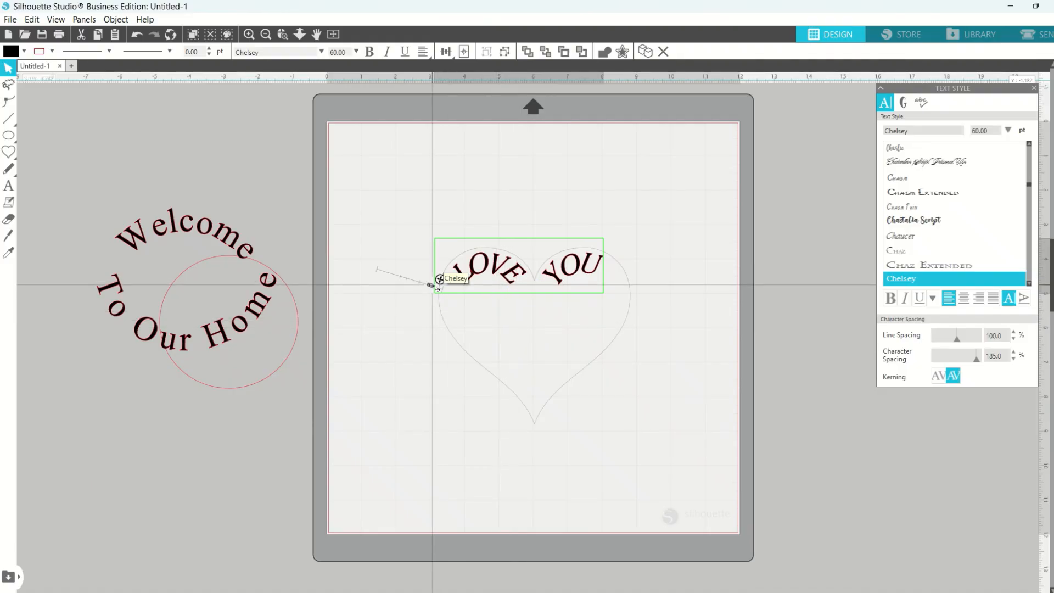
drag(432, 285, 403, 262)
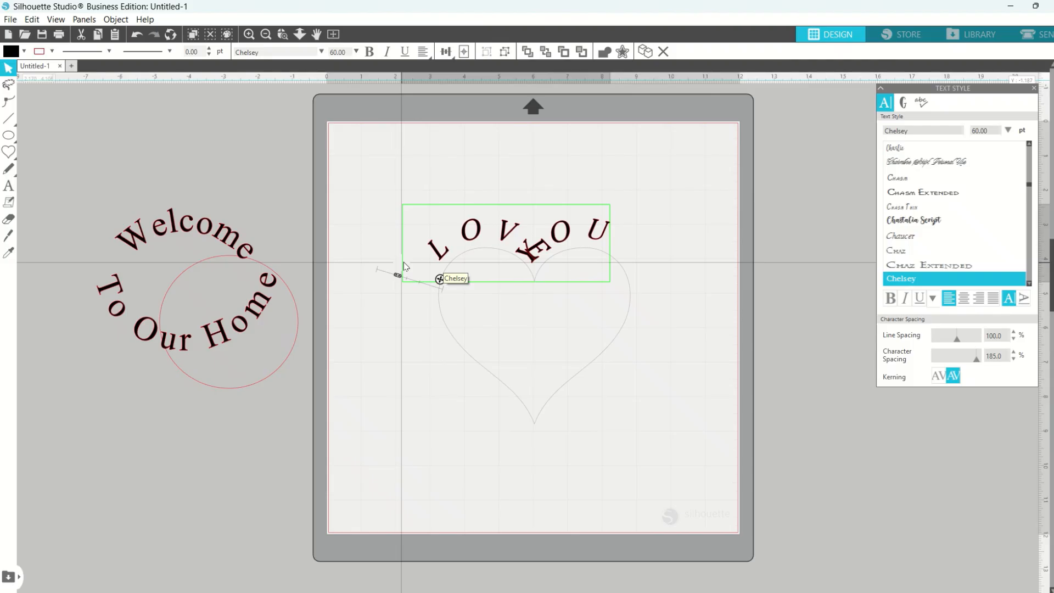
drag(404, 262, 406, 269)
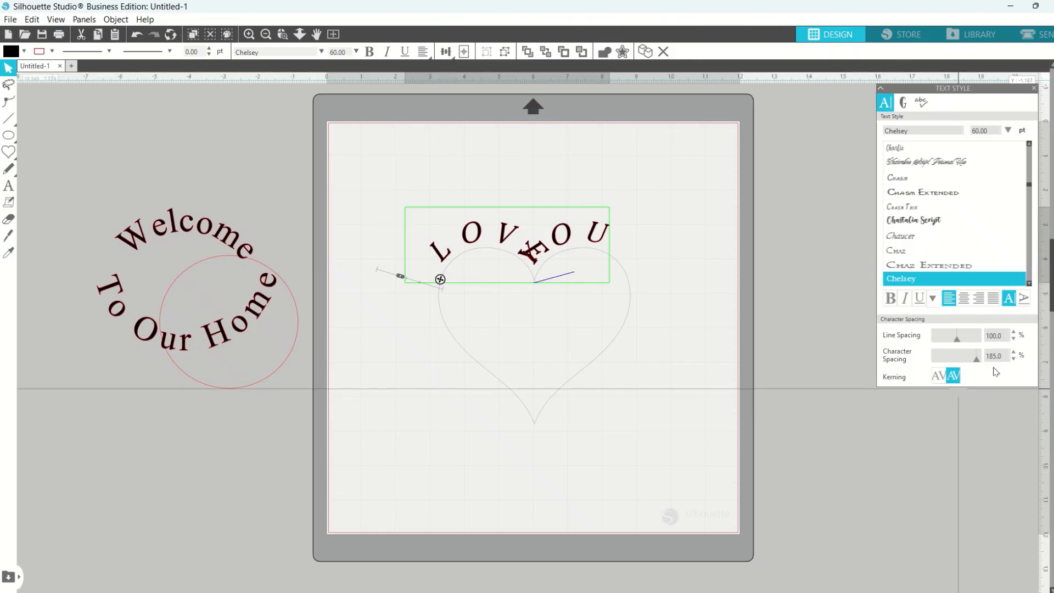
Step: Reduce the character spacing of "LOVE YOU" to 110%, trying 170% and 150% on the way
drag(1005, 354, 957, 353)
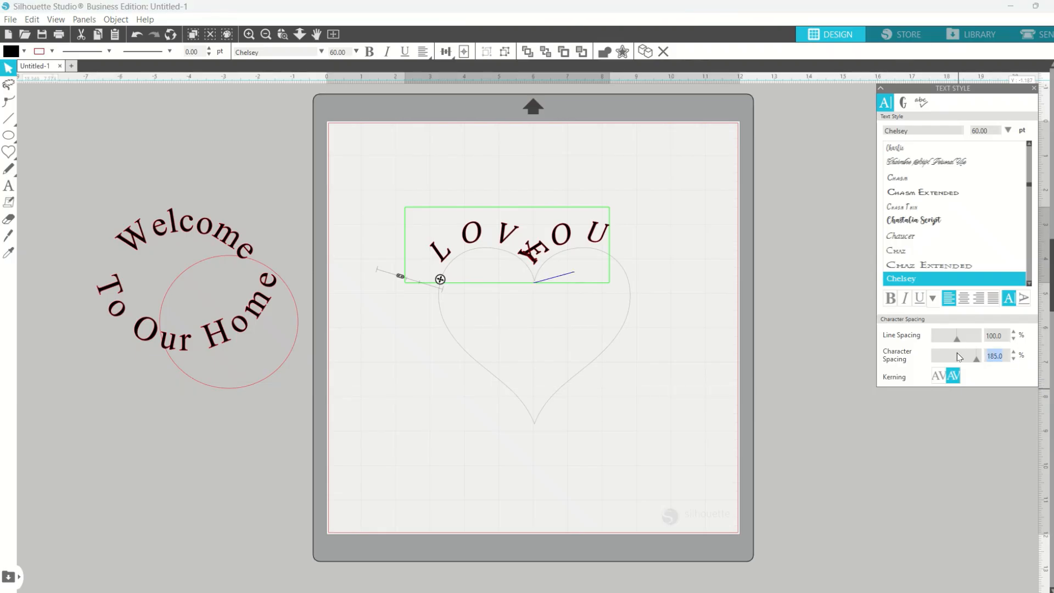
text(170)
key(Return)
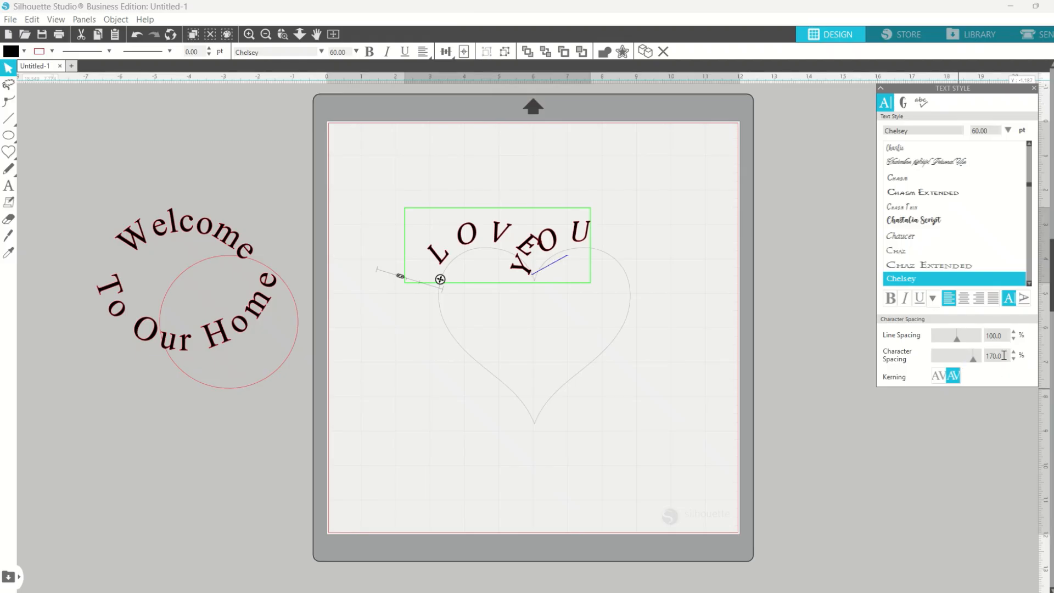
drag(1007, 351, 962, 362)
text(150)
key(Return)
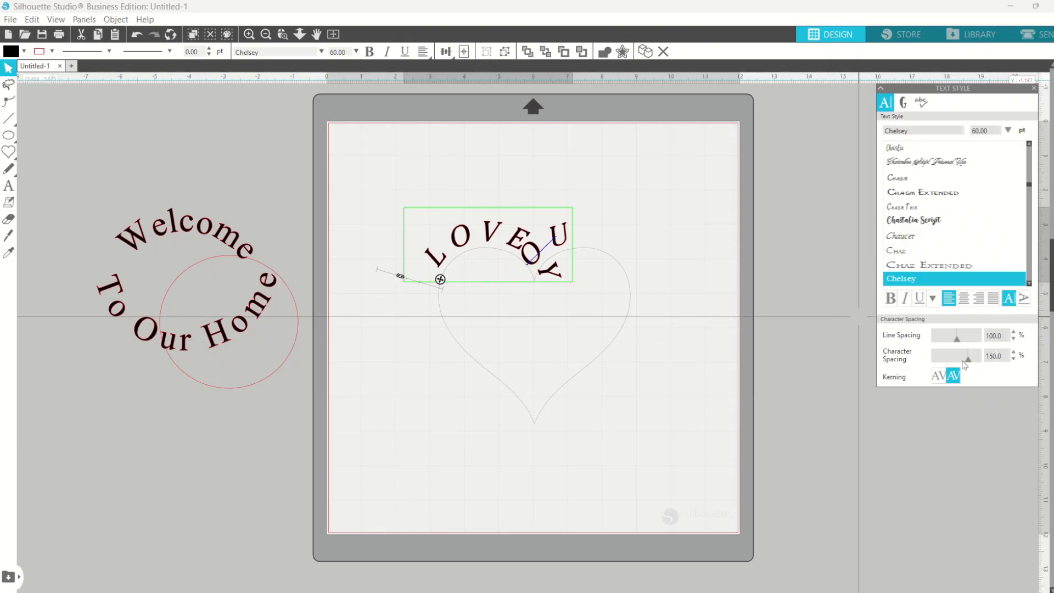
click(1014, 359)
click(1013, 360)
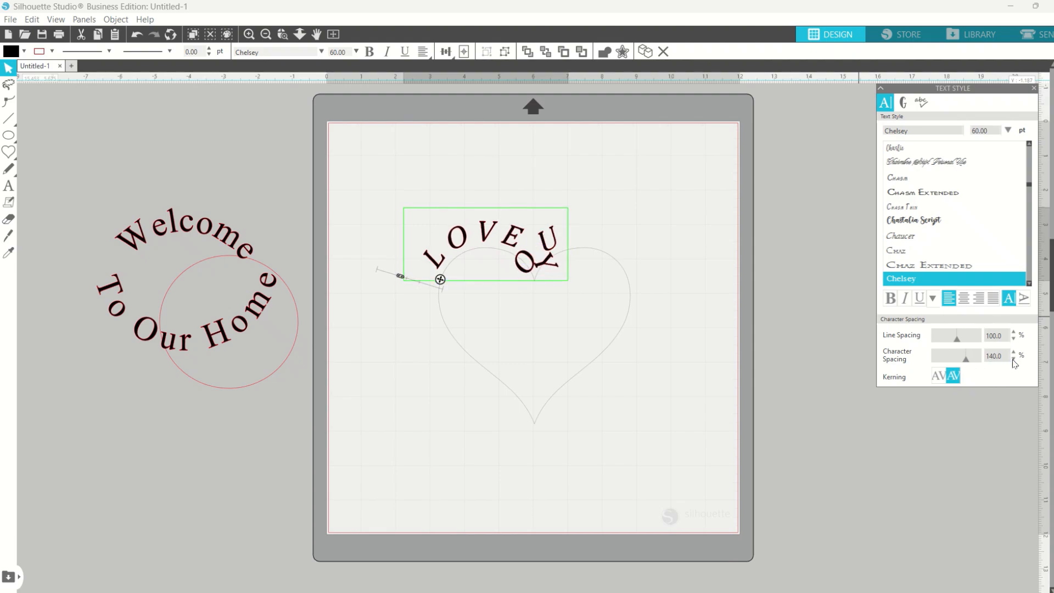
click(1014, 359)
click(1014, 359)
click(1014, 359)
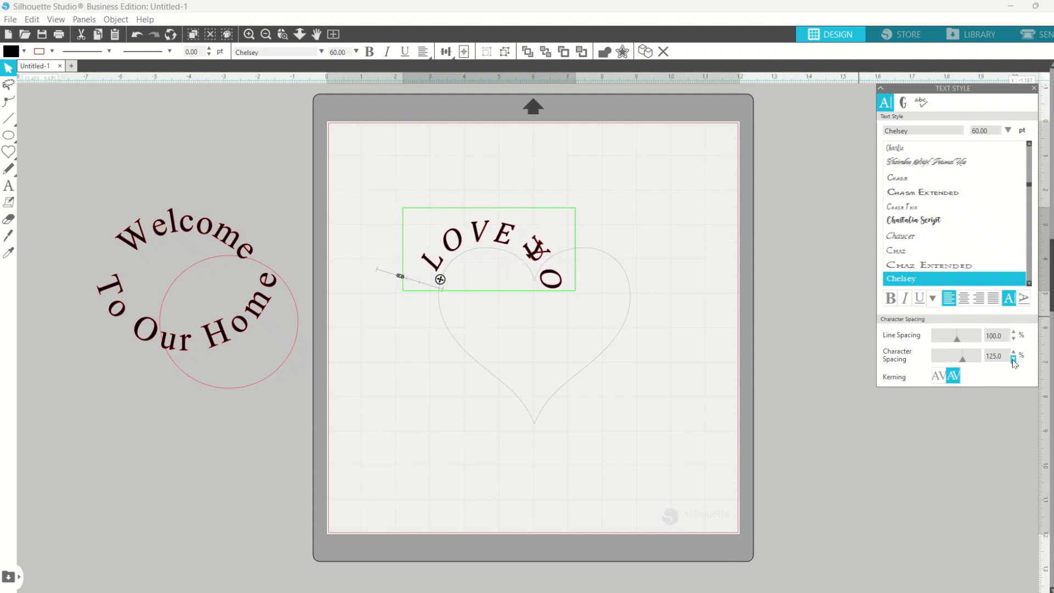
click(1014, 360)
click(1013, 359)
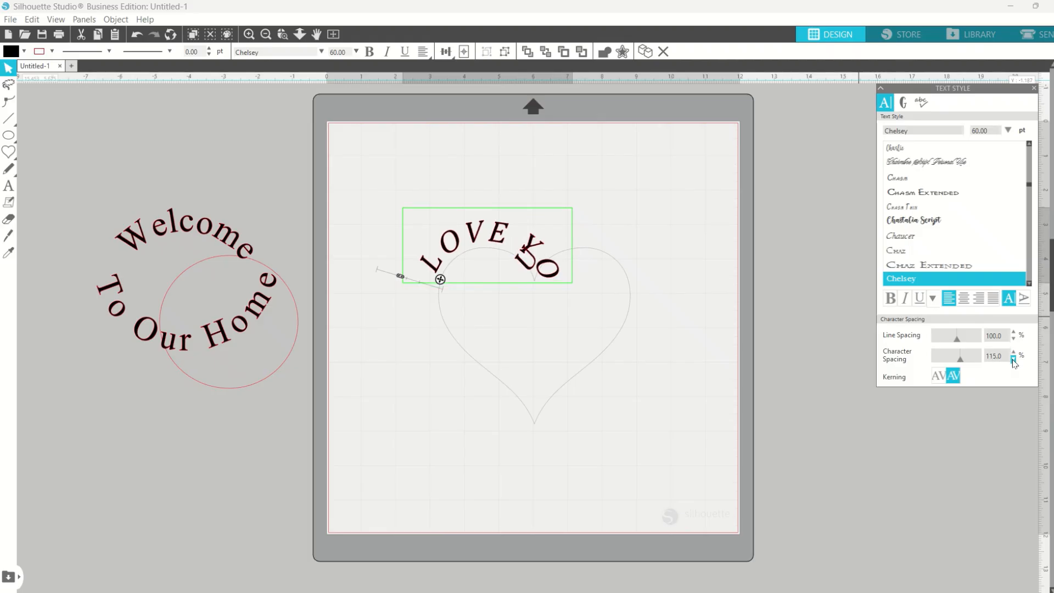
click(1013, 359)
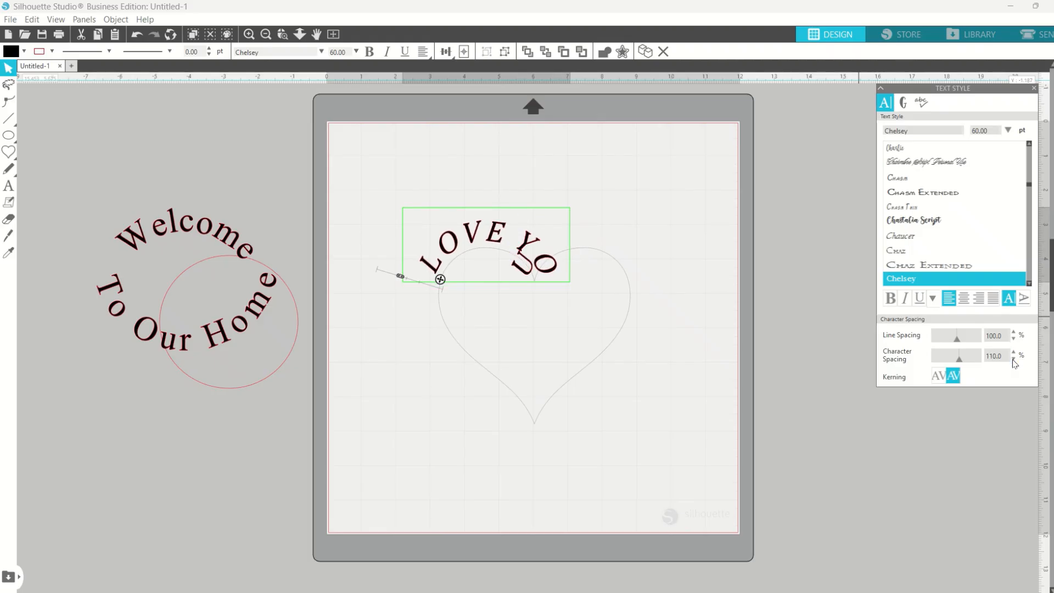
Step: Add spaces between "LOVE" and "YOU" and slide the text along the heart until each word sits over one lobe
click(512, 236)
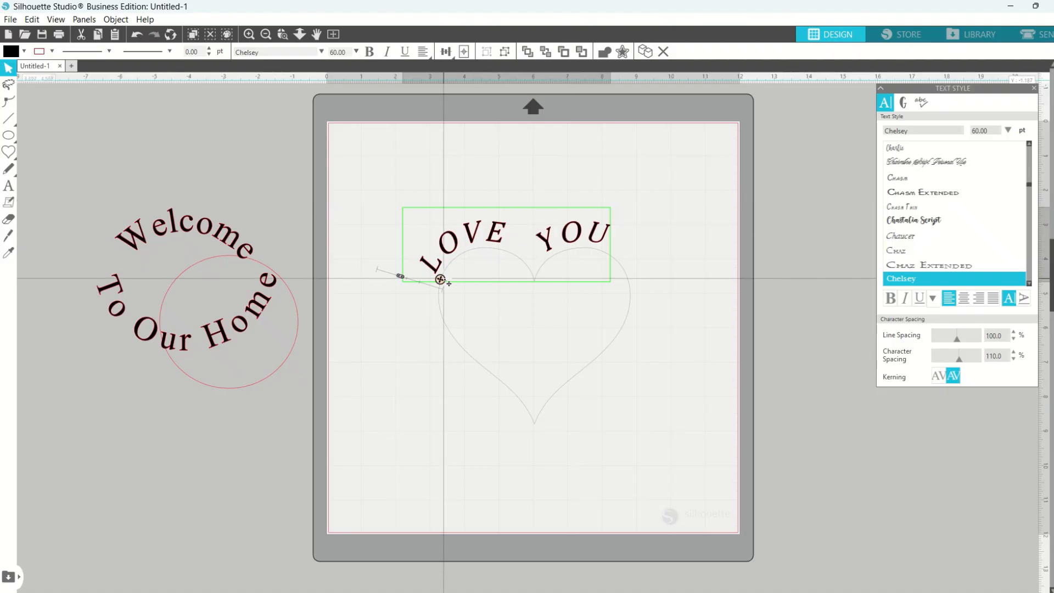
drag(448, 283, 459, 275)
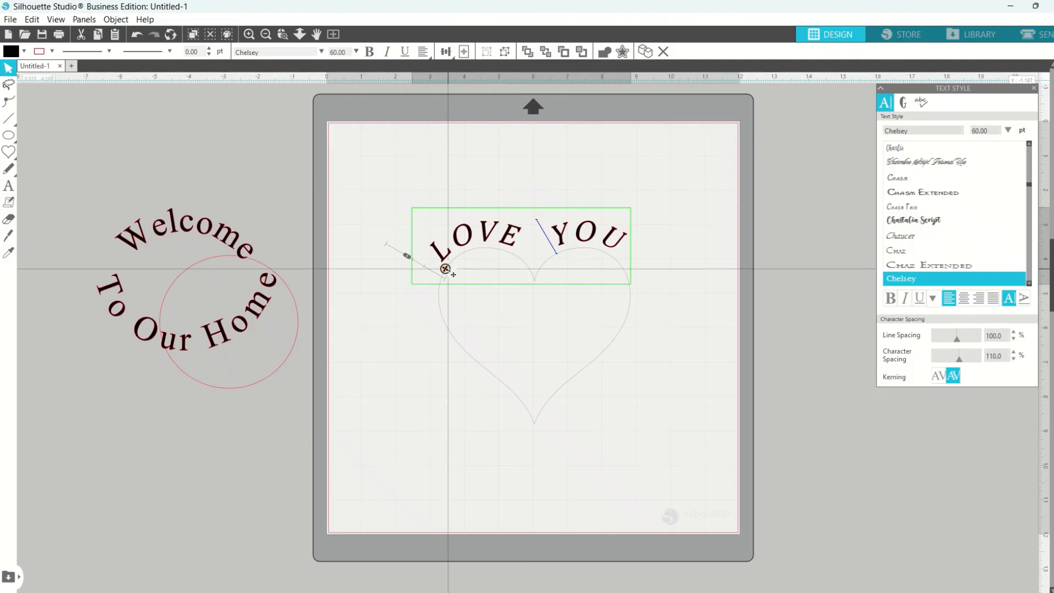
drag(452, 274, 457, 274)
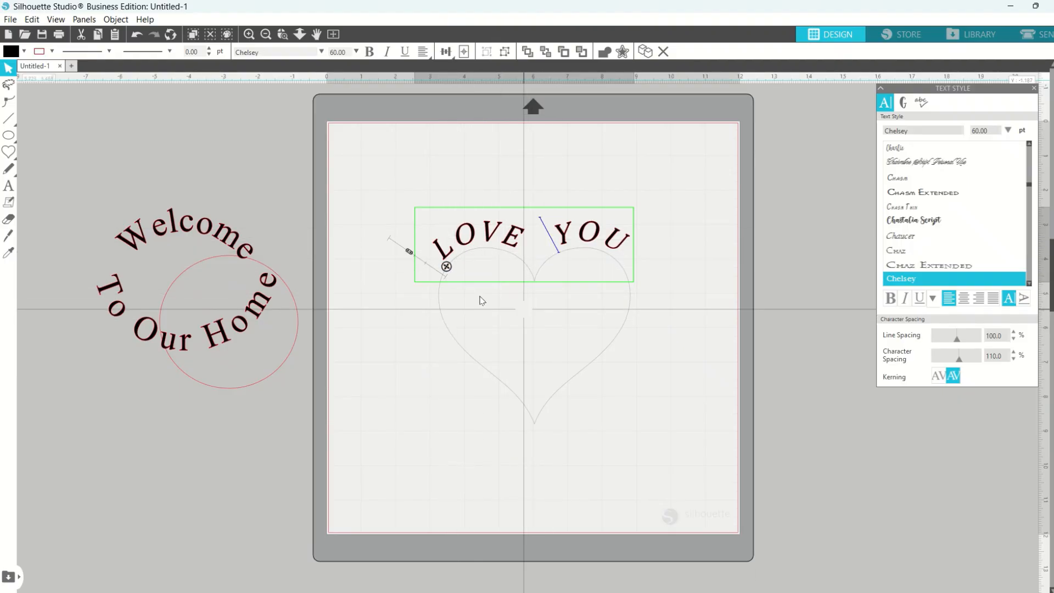
Step: Convert the curved "LOVE YOU" text to a path and nudge it slightly left above the heart
click(522, 179)
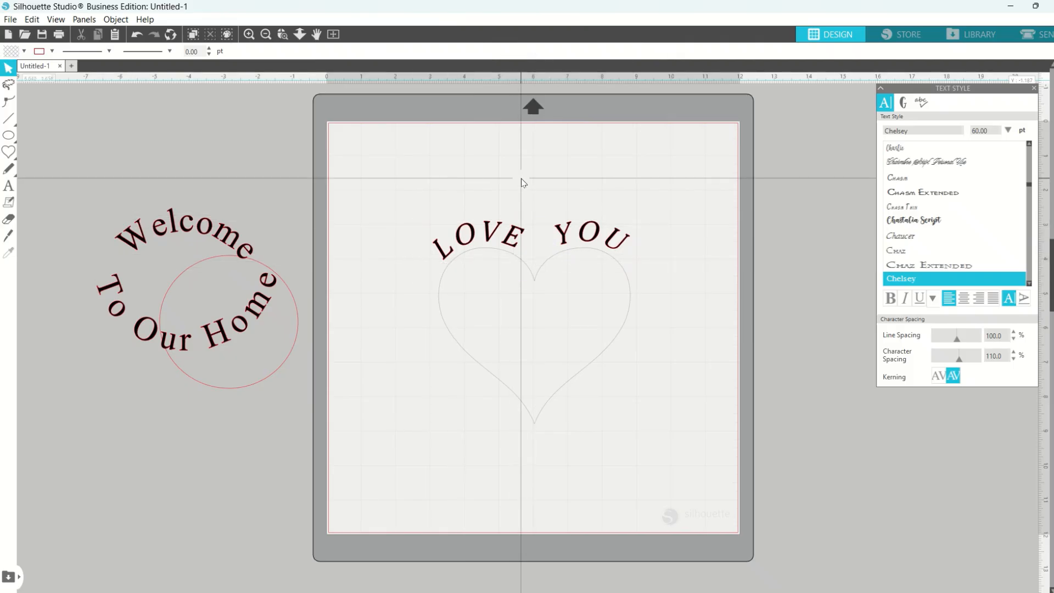
click(514, 233)
right_click(515, 234)
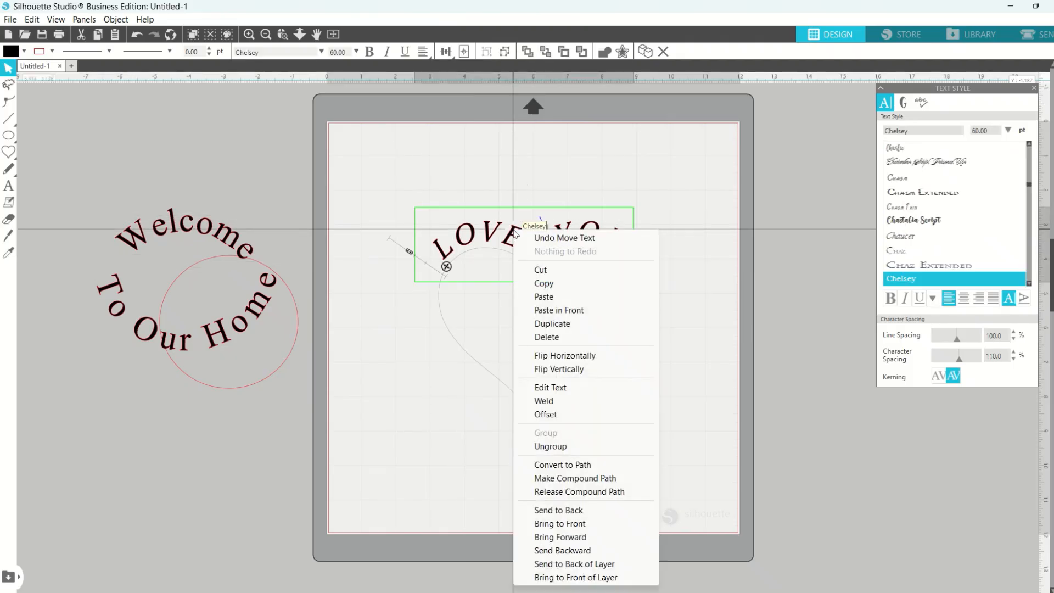
click(537, 466)
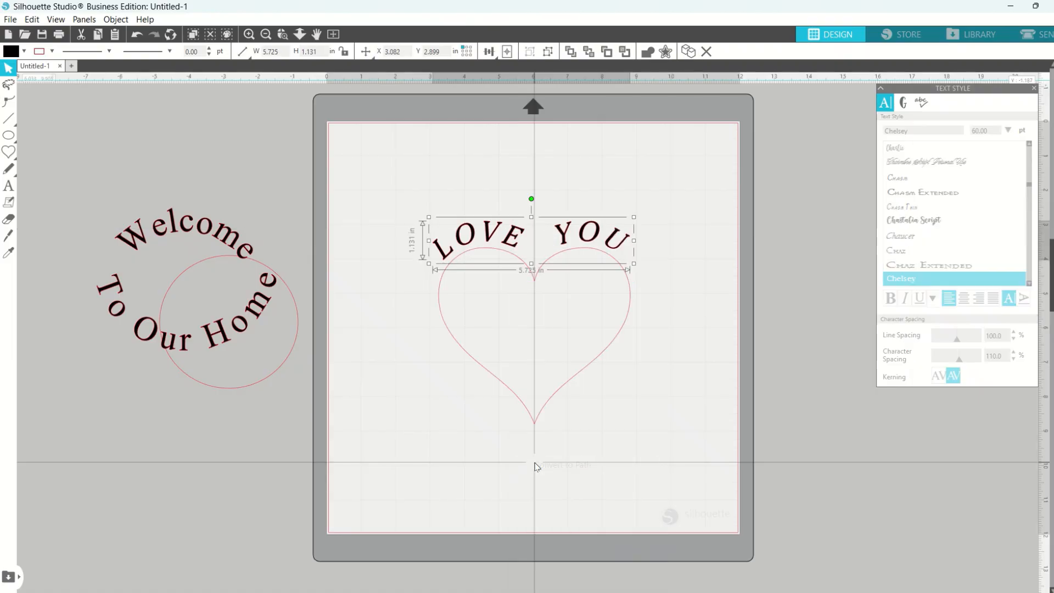
drag(592, 170, 561, 235)
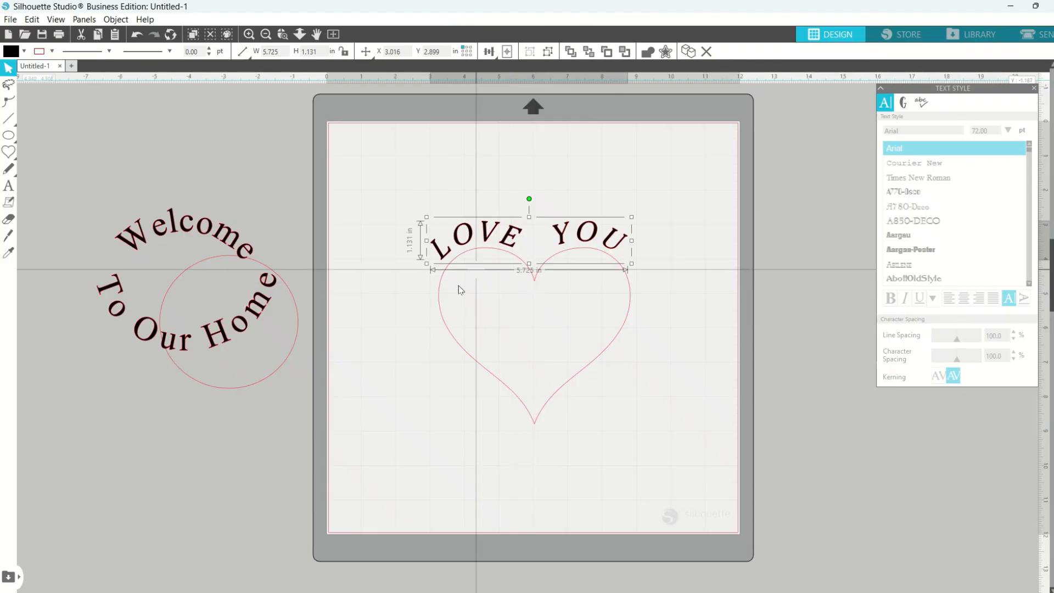
Step: Fill the heart shape with solid red
click(534, 280)
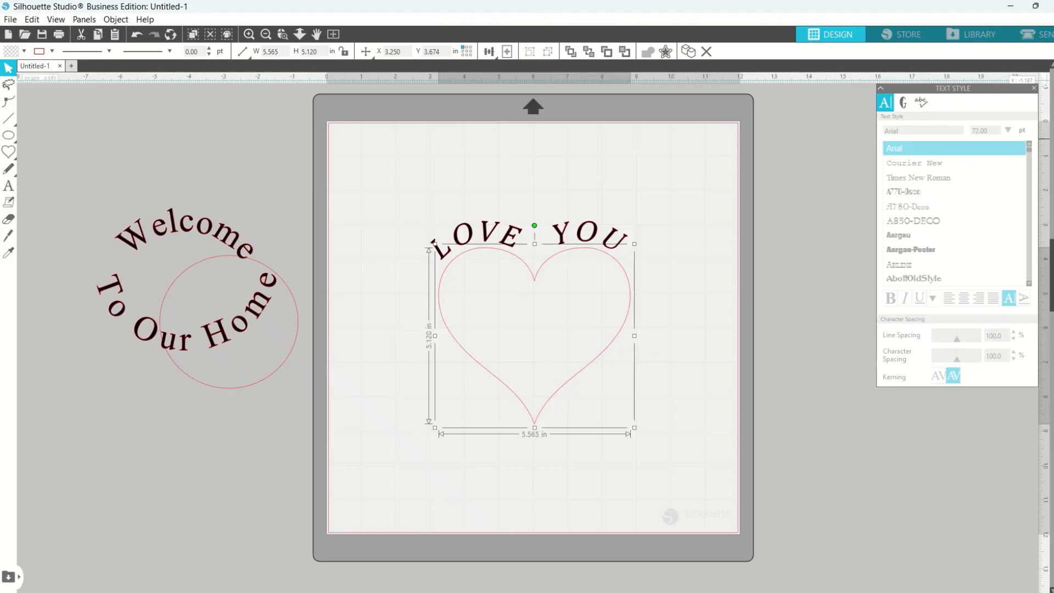
click(1052, 103)
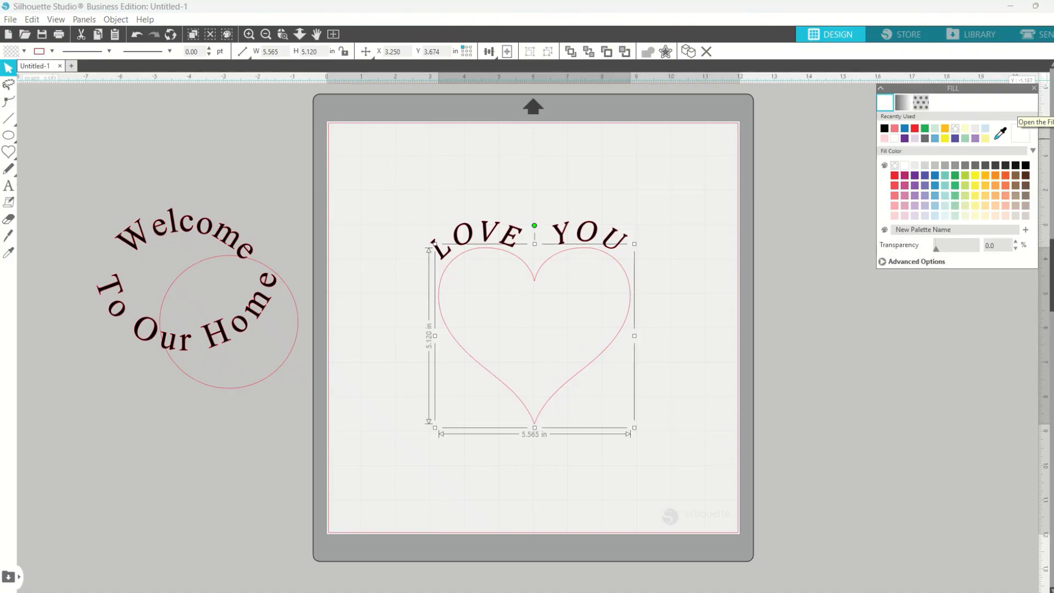
click(895, 175)
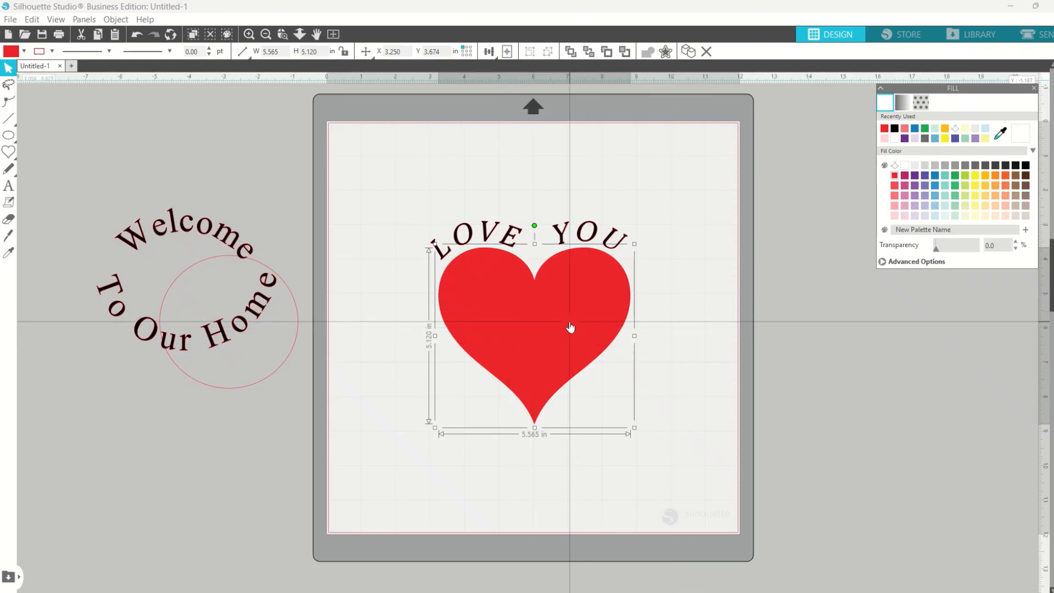
Step: Group the "LOVE YOU" text and the red heart into a single object
click(539, 175)
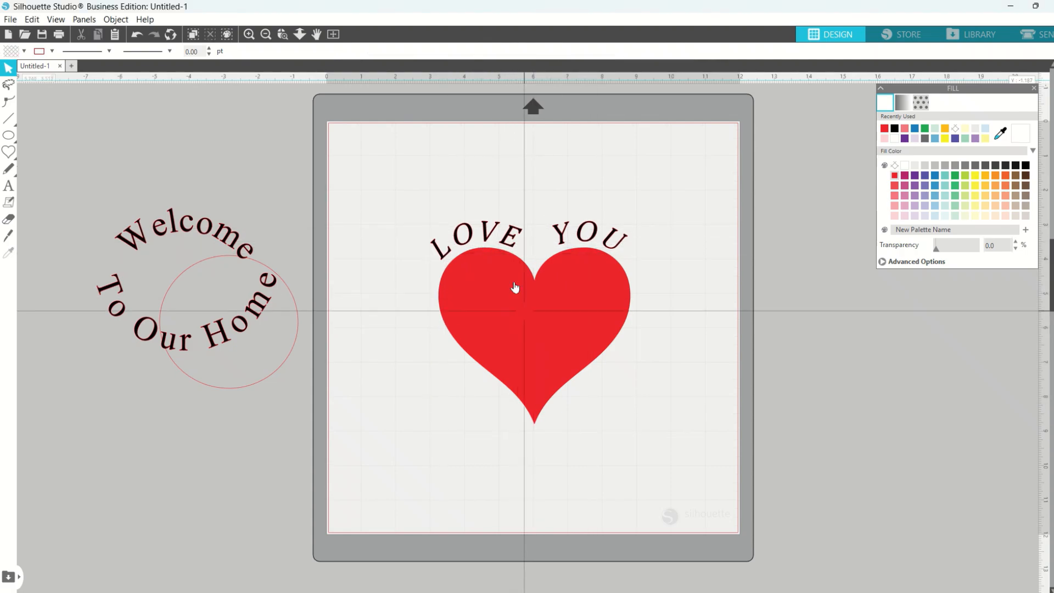
click(514, 241)
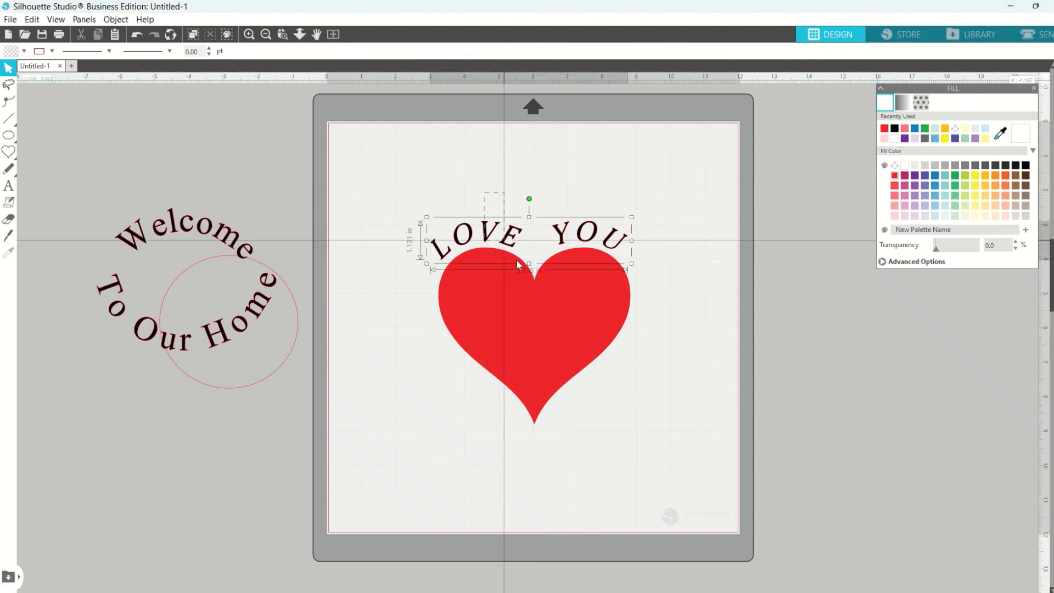
shift+click(527, 311)
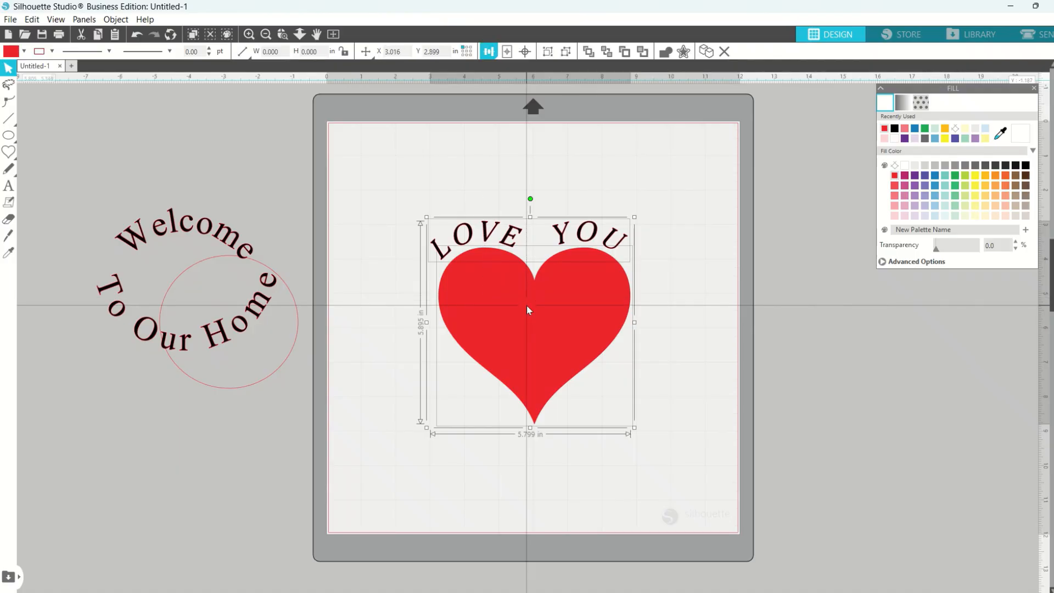
right_click(528, 310)
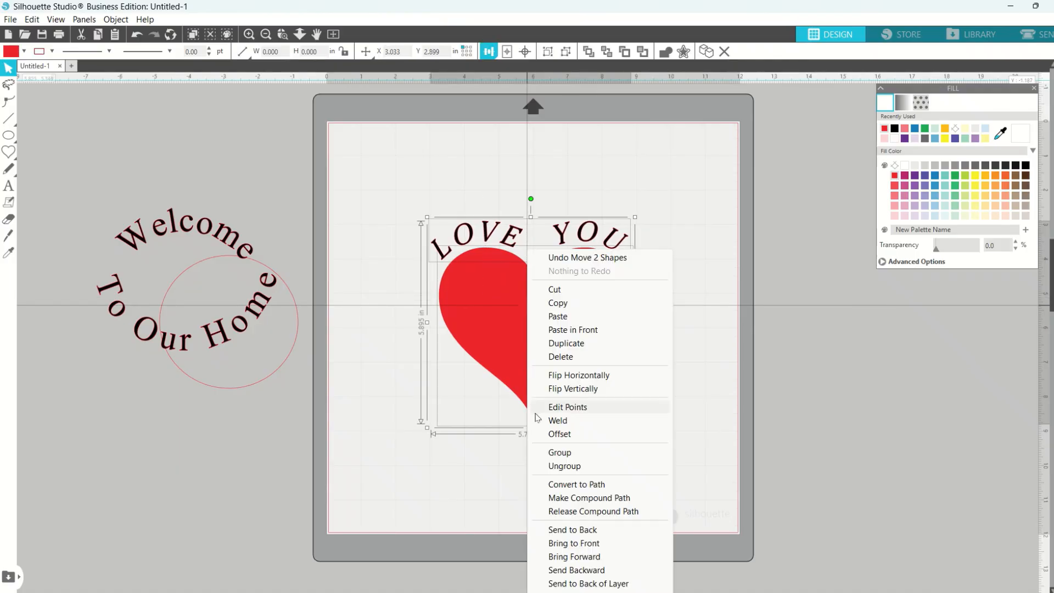
click(560, 452)
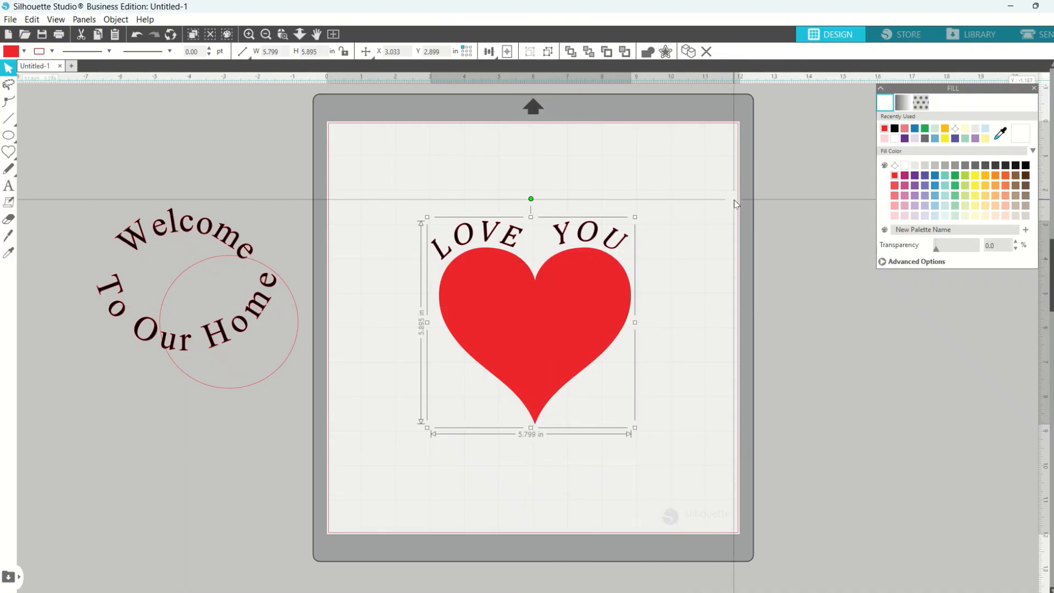
Step: Check the grouped design's cut lines in the Send workspace, return to the Design workspace and ungroup the text and heart
click(1046, 35)
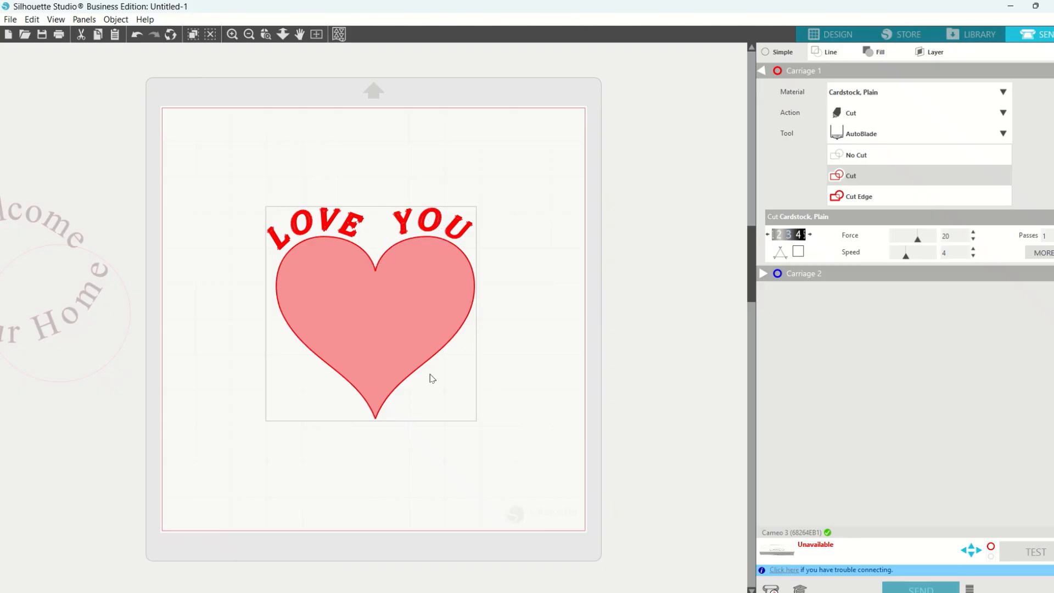
click(826, 37)
right_click(582, 281)
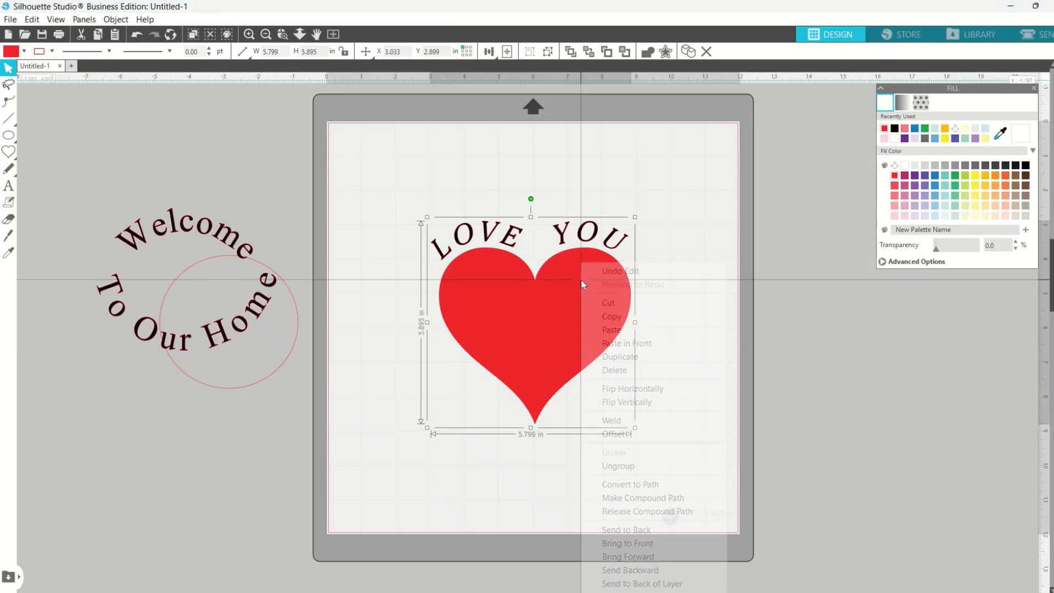
click(599, 466)
click(596, 475)
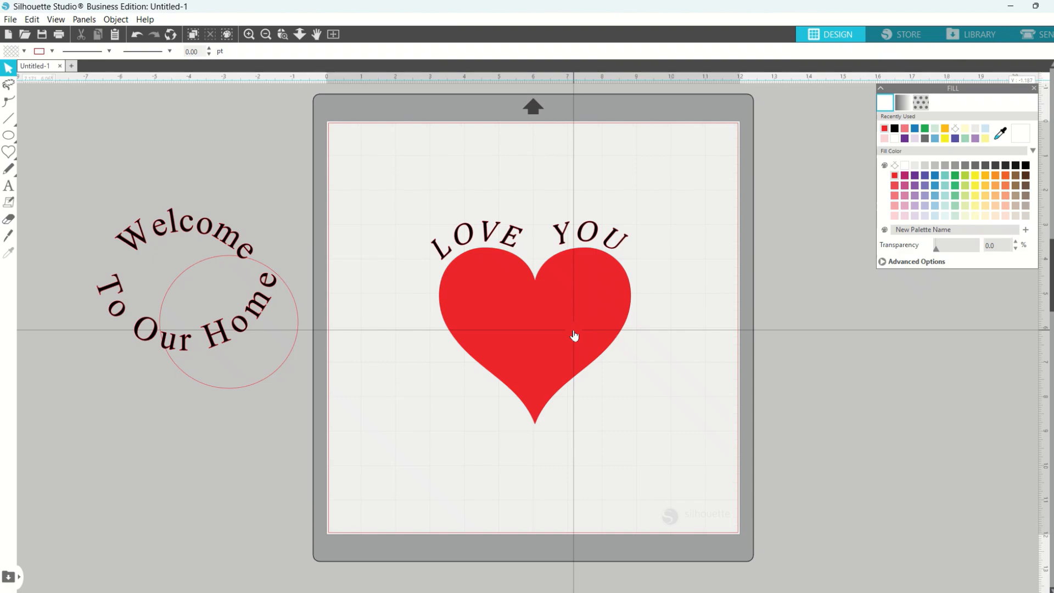
Step: Set the line color of the curved "LOVE YOU" text to blue
click(490, 235)
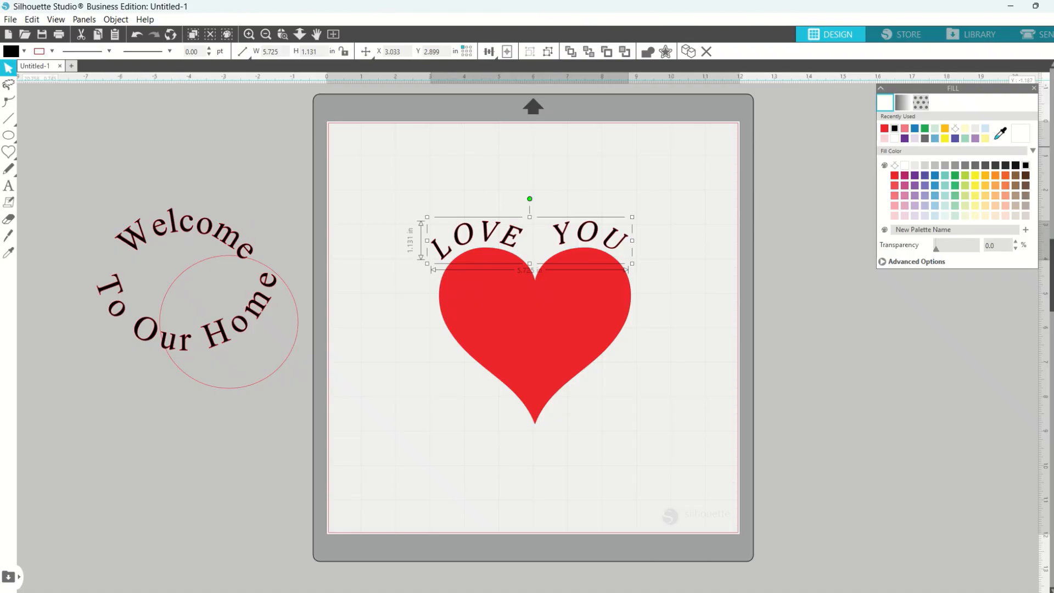
click(1052, 123)
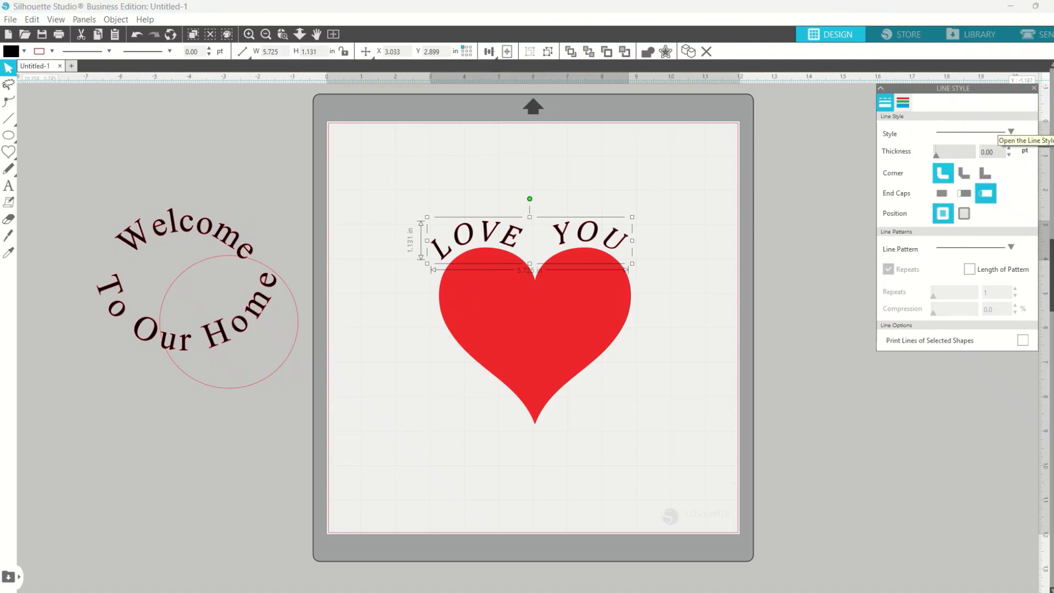
click(903, 104)
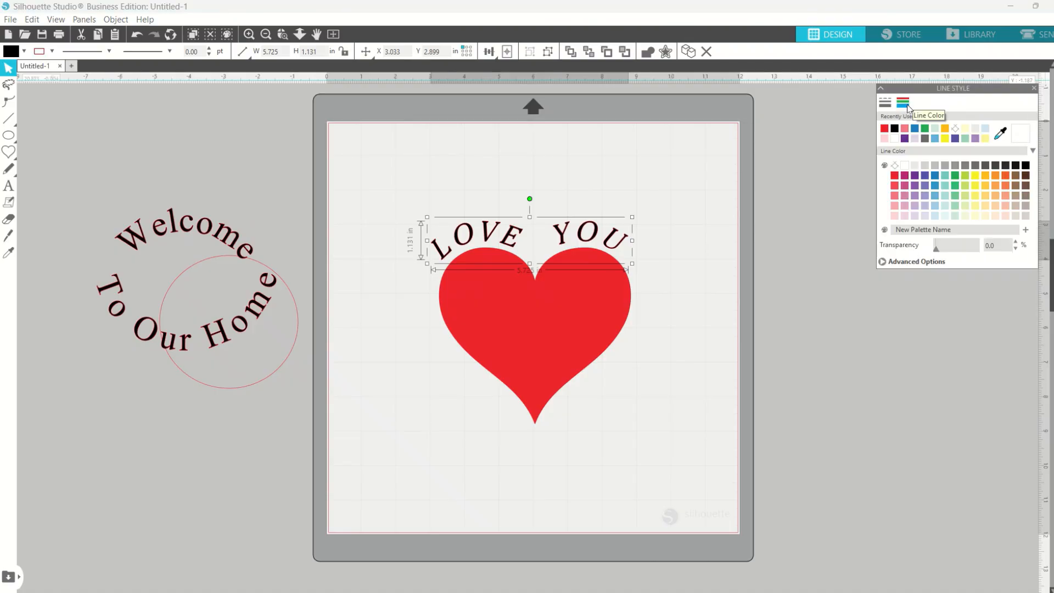
click(935, 178)
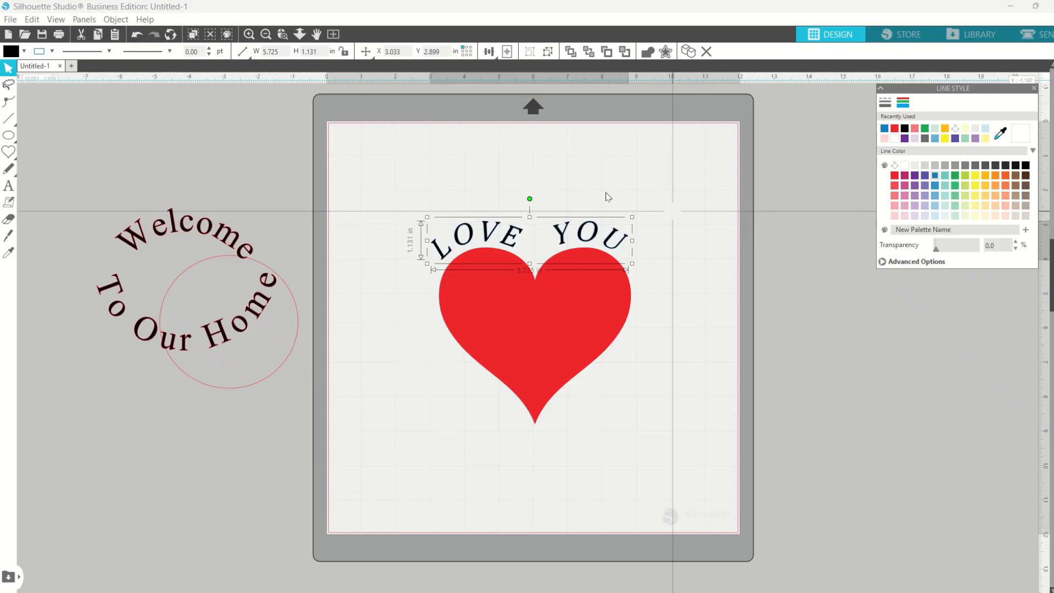
Step: Group the blue-outlined "LOVE YOU" text with the red heart
click(480, 182)
drag(480, 179, 544, 313)
right_click(544, 313)
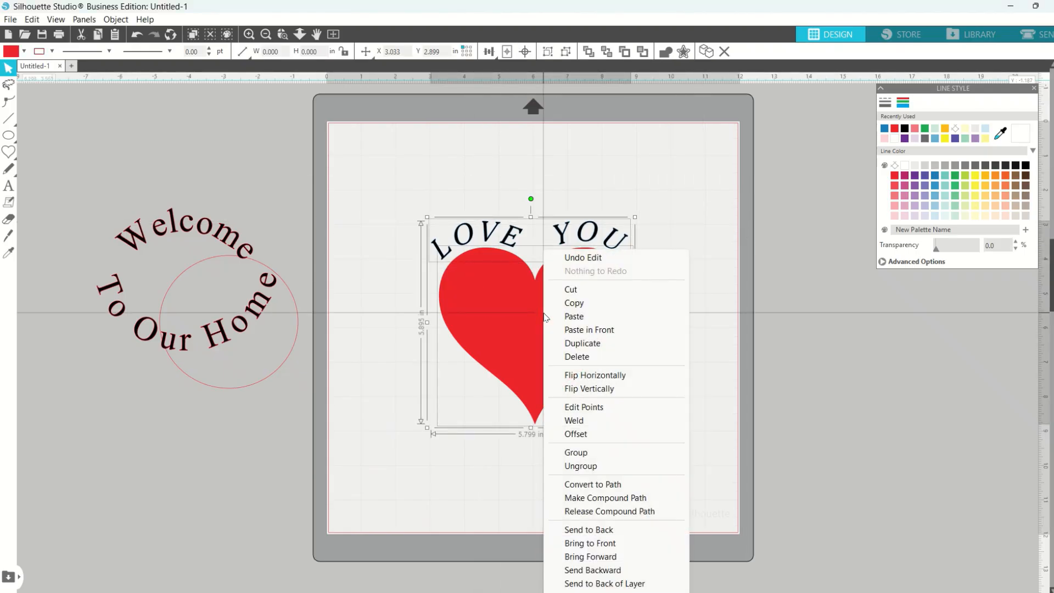
click(576, 452)
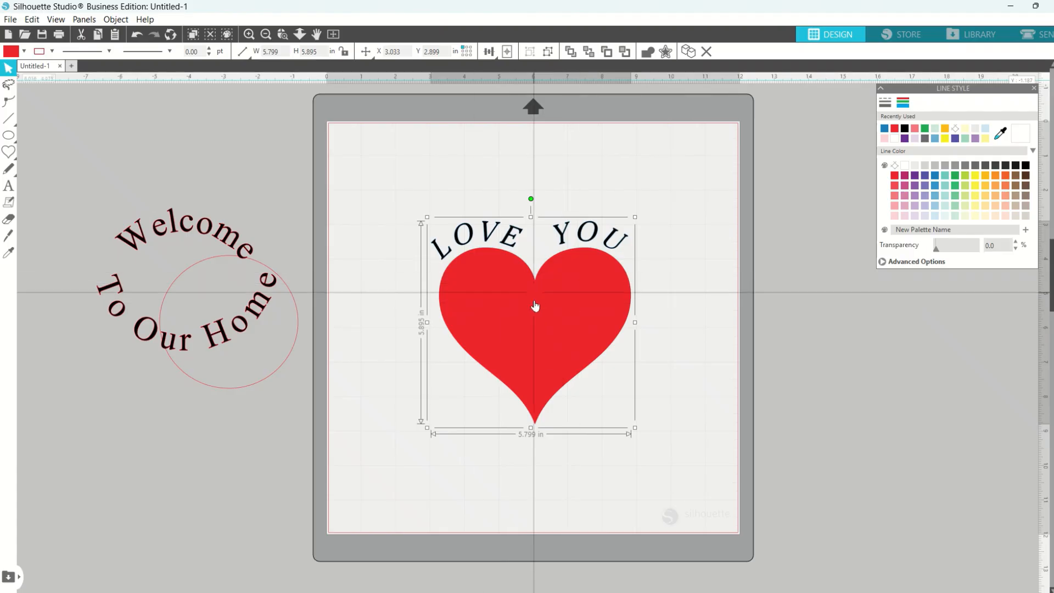
Step: Scale the grouped design down to about 2.33 in wide, and enlarge it to about 6.97 by 7.08 in
drag(674, 256, 638, 223)
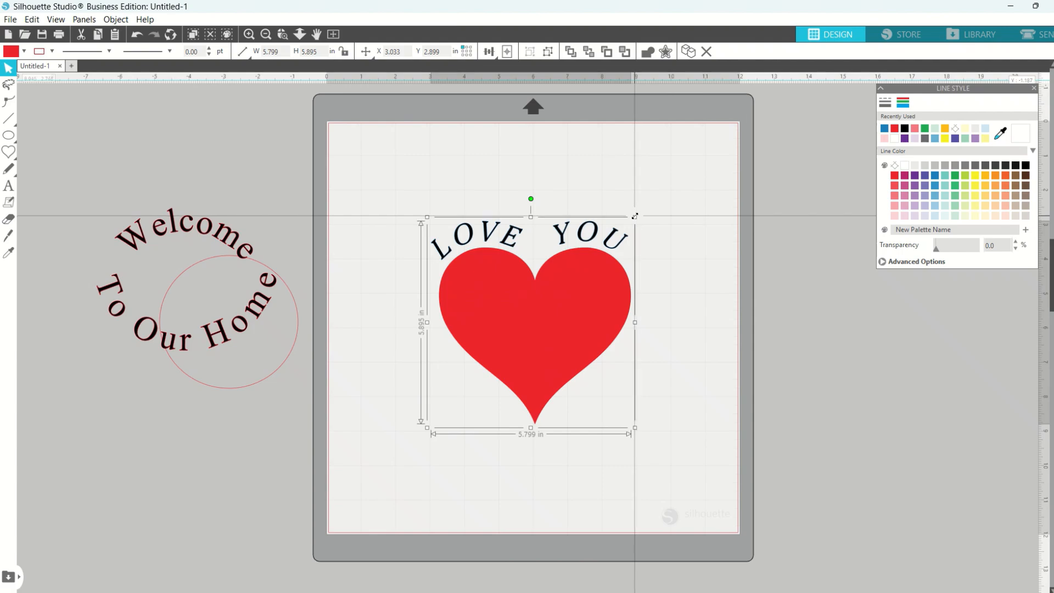
drag(636, 216, 519, 342)
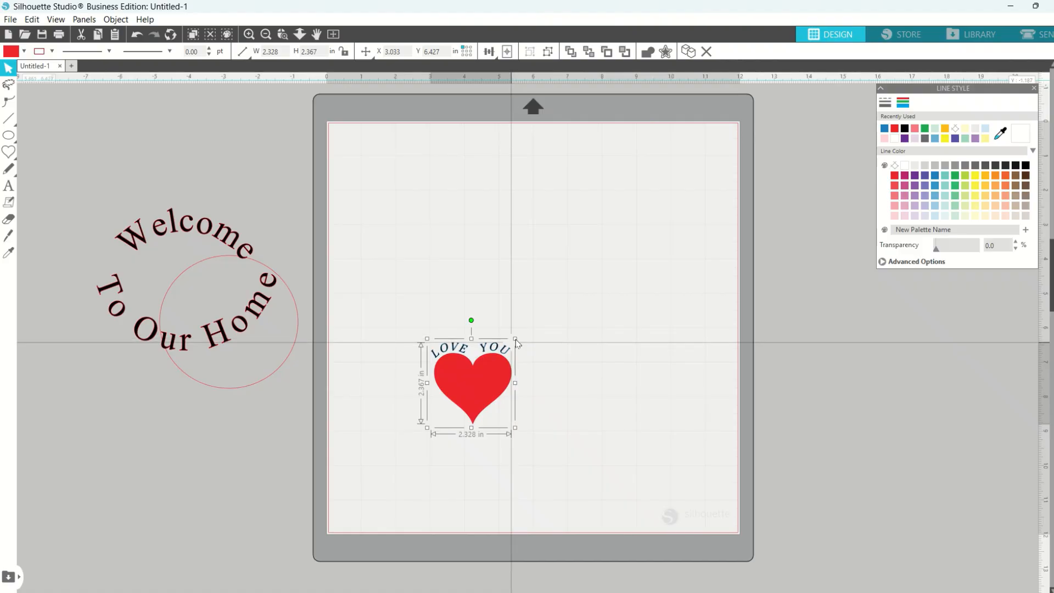
drag(516, 338, 681, 182)
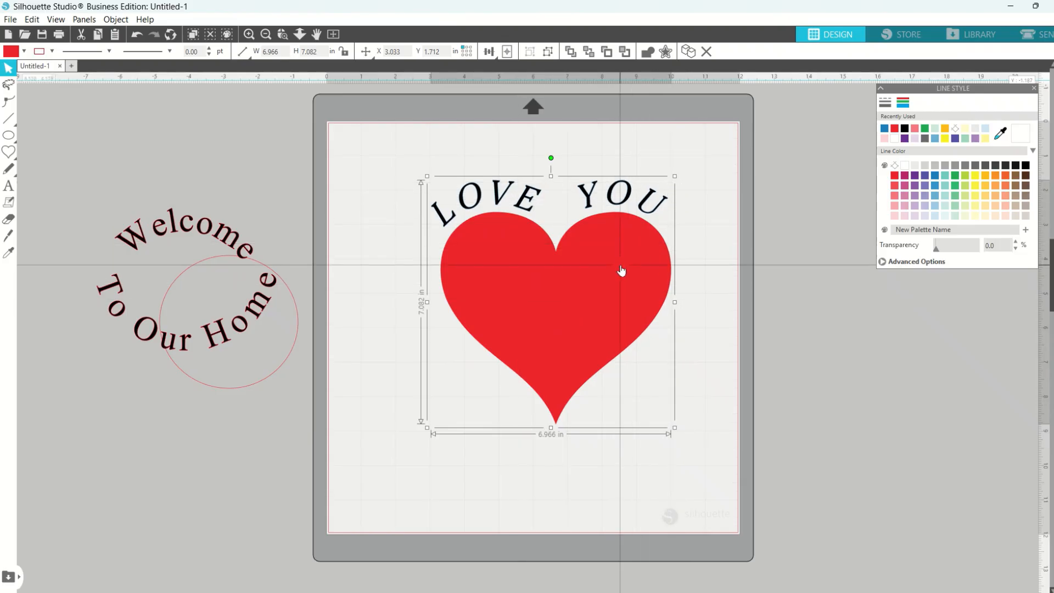
Step: Set the Send workspace to cut by line color and assign the blue text line to the second tool carriage
click(1046, 35)
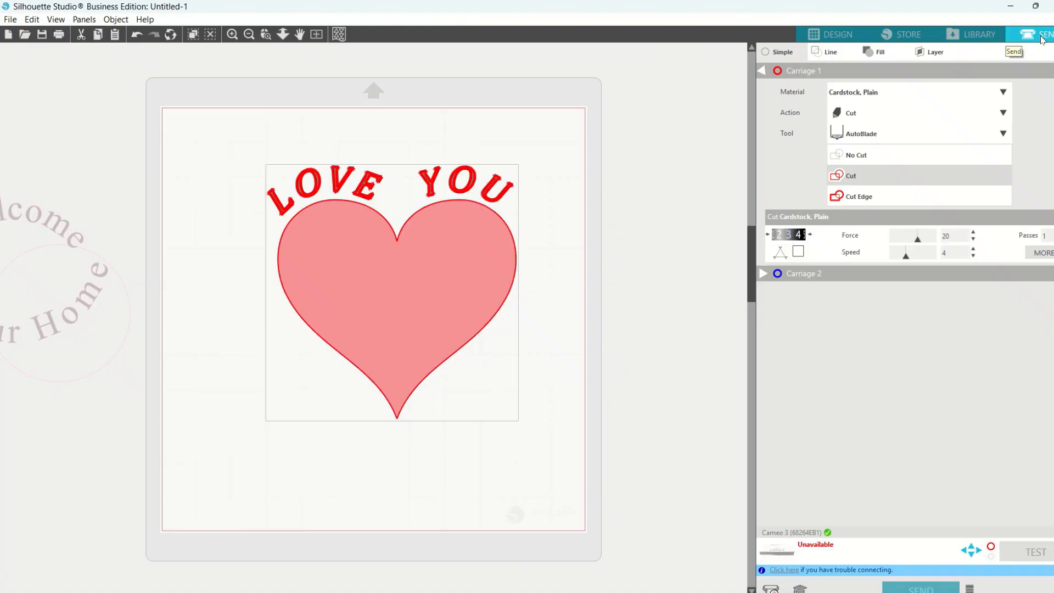
click(823, 53)
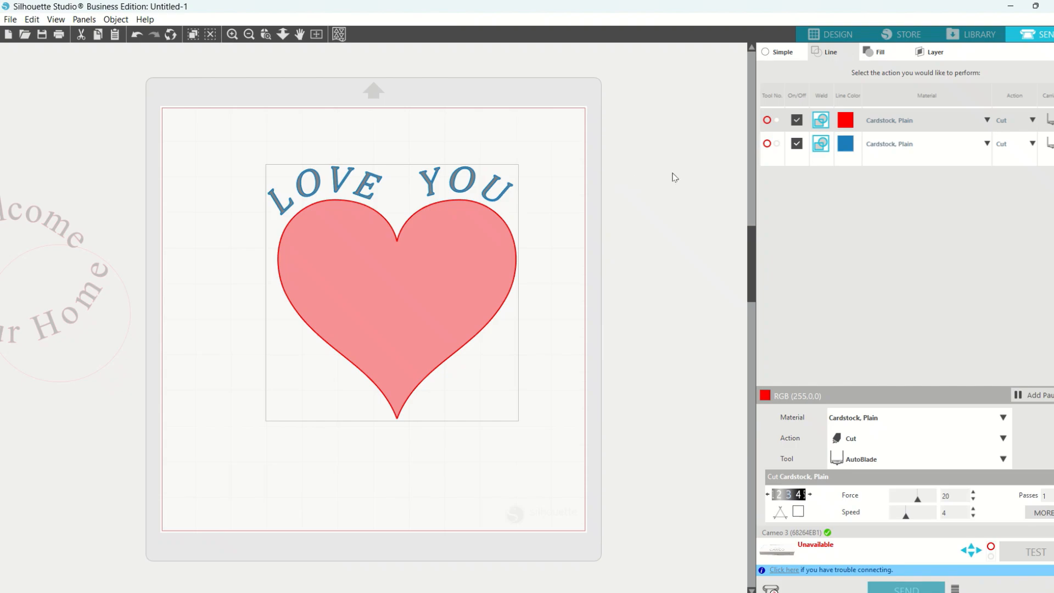
click(778, 146)
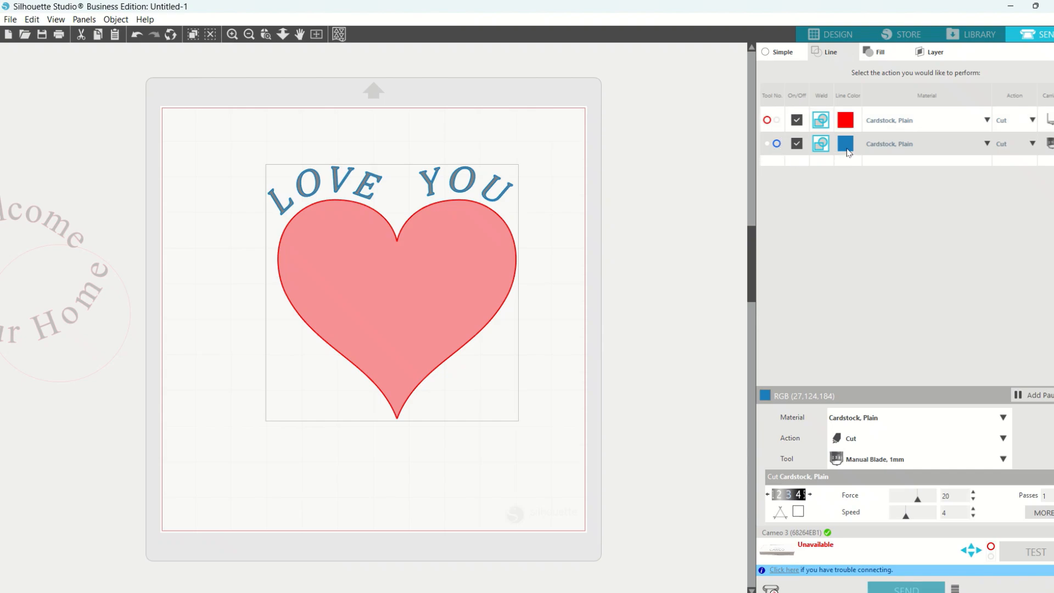
Step: Try cutting the heart and text separately by switching the blue and red line colors off and back on
click(797, 146)
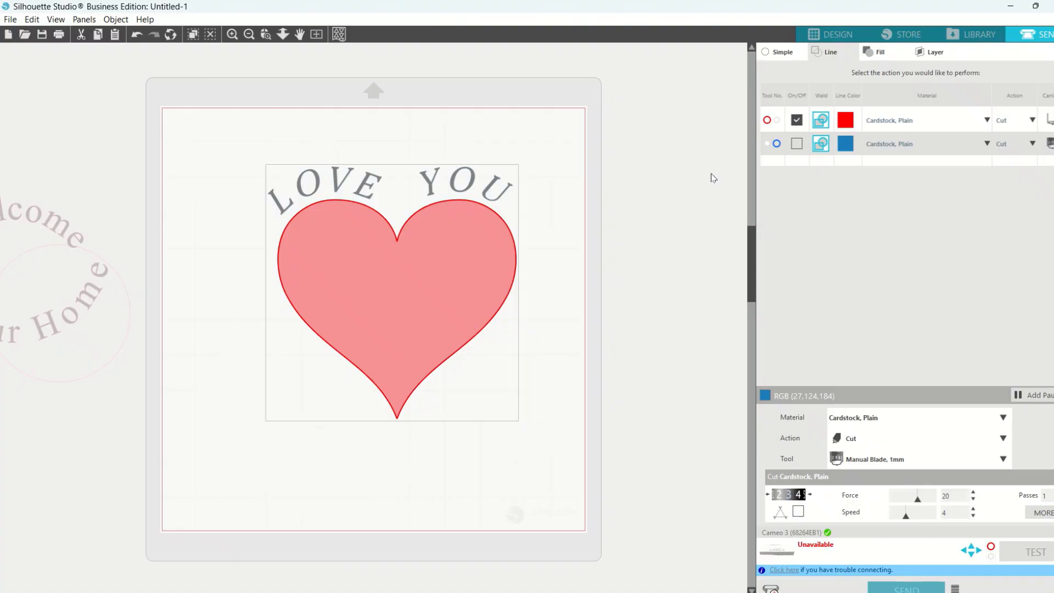
click(797, 124)
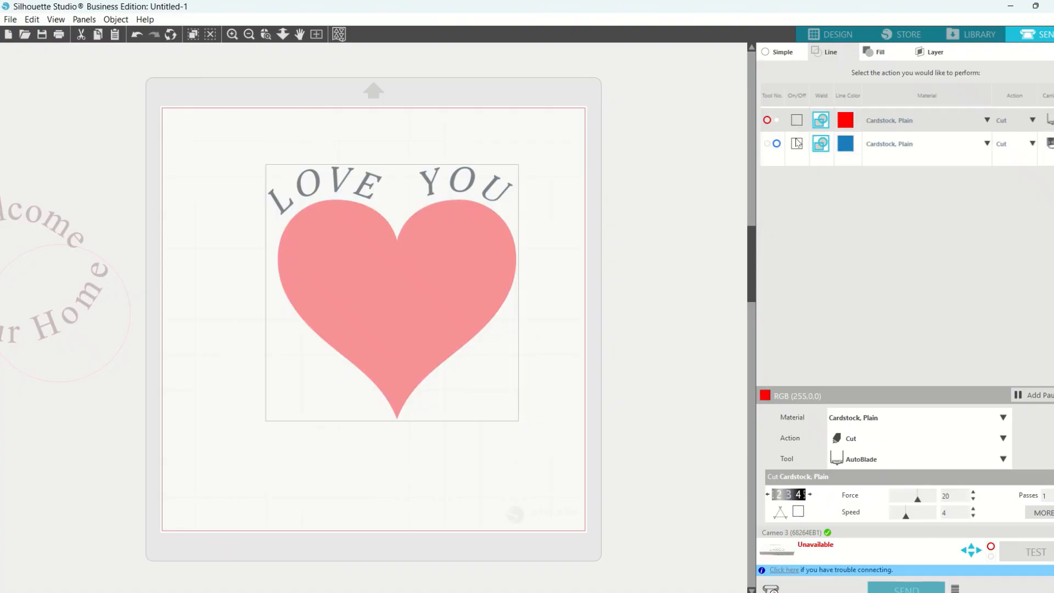
click(797, 144)
click(797, 145)
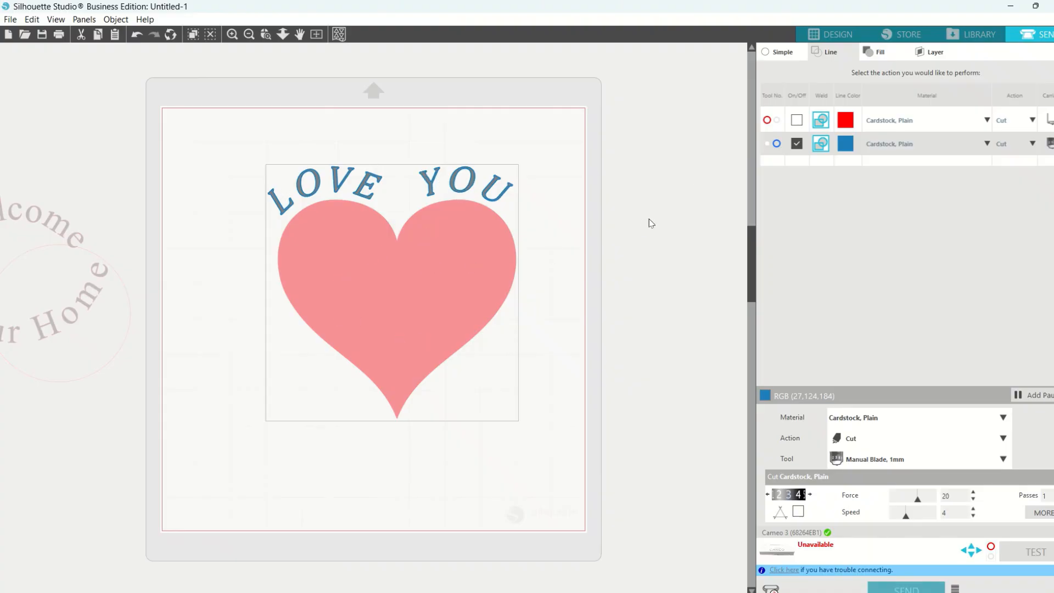
click(798, 122)
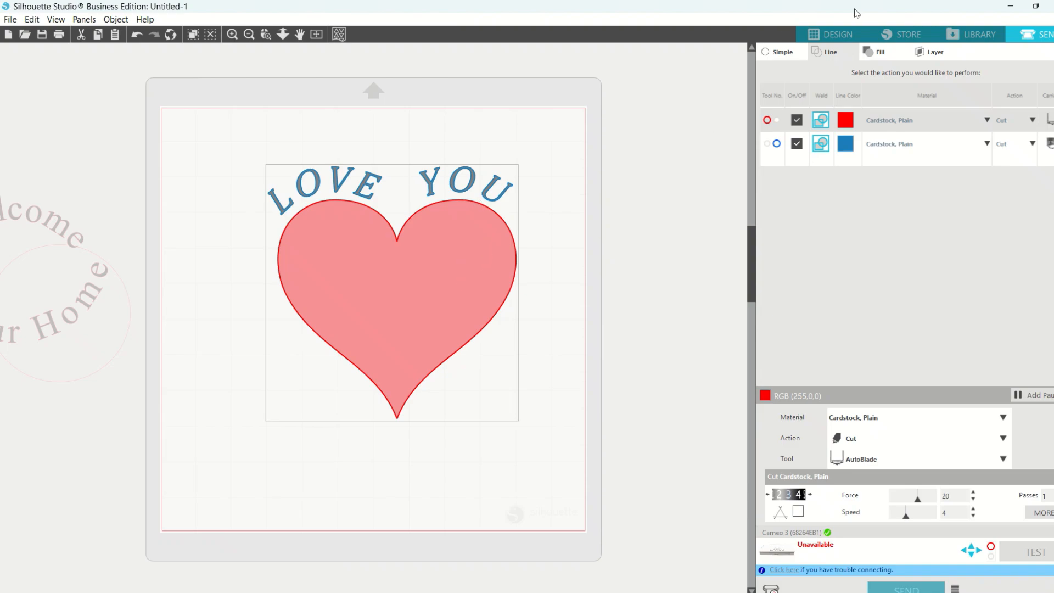
Step: Return to the Design workspace and examine the available flexible shapes and basic drawing shapes
click(837, 39)
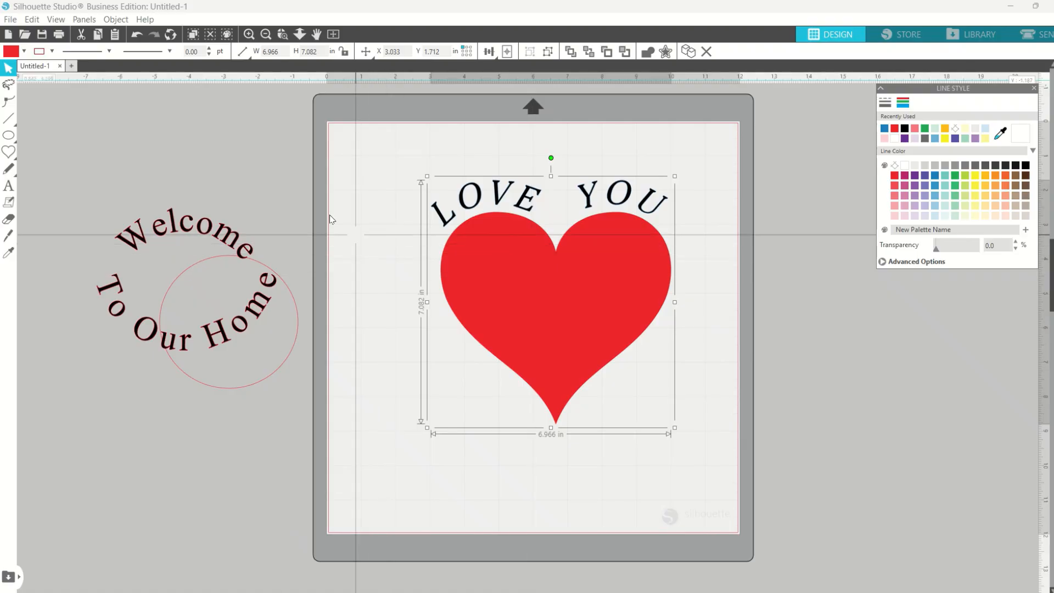
click(8, 152)
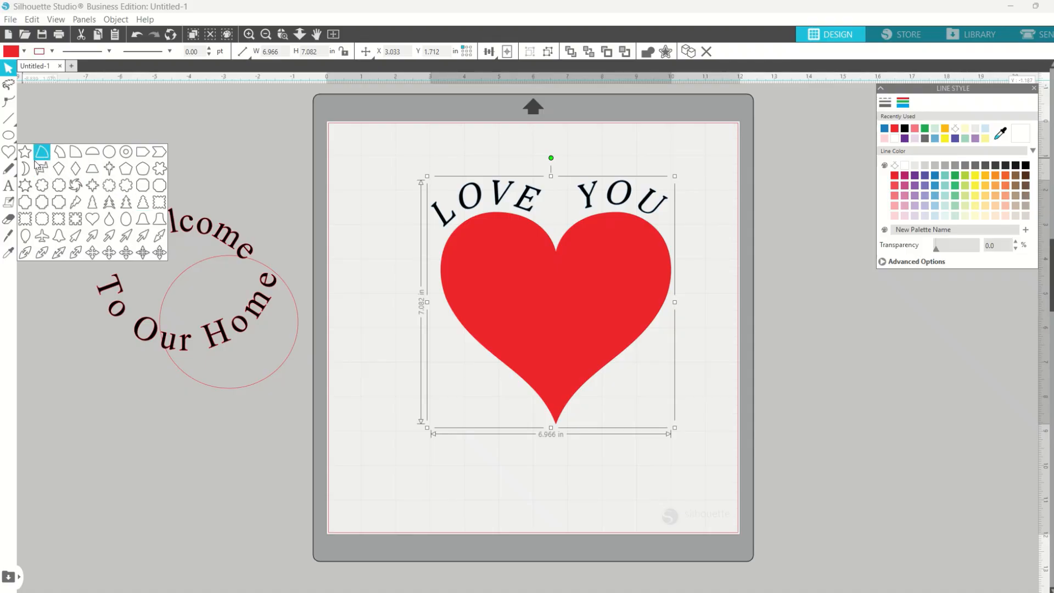
click(2, 152)
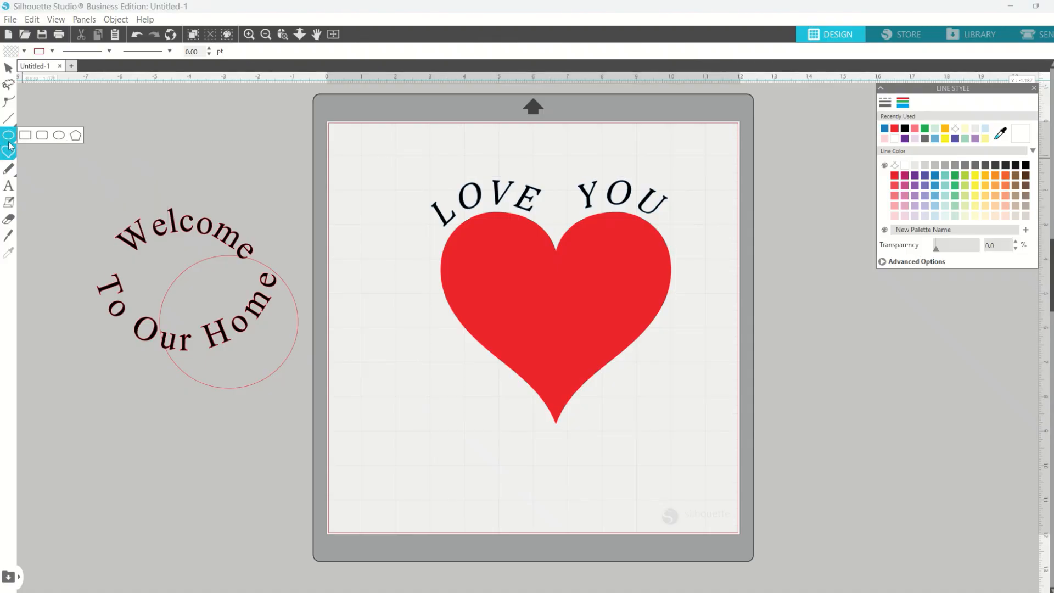
click(9, 139)
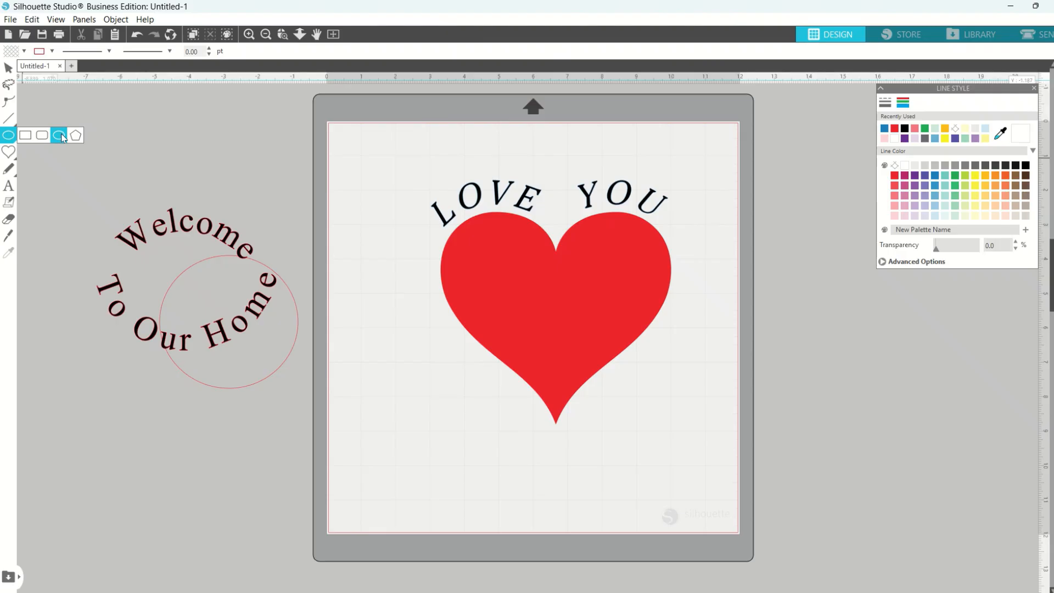